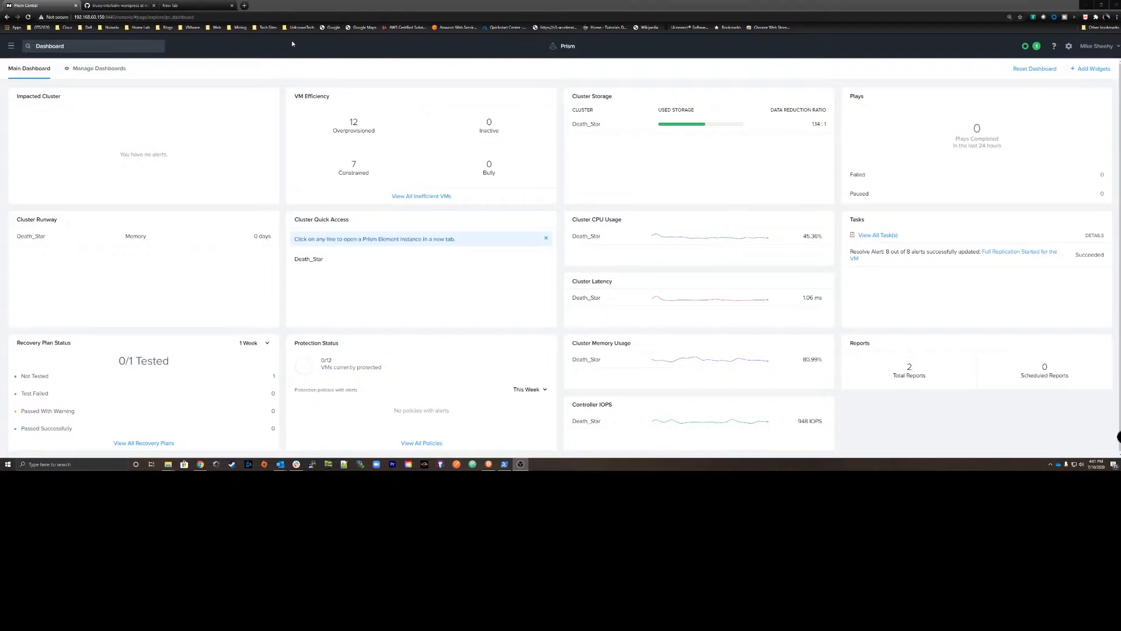
Start creating a Kubernetes cluster in Karbon using the recommended Production Cluster configuration.
left_click(11, 46)
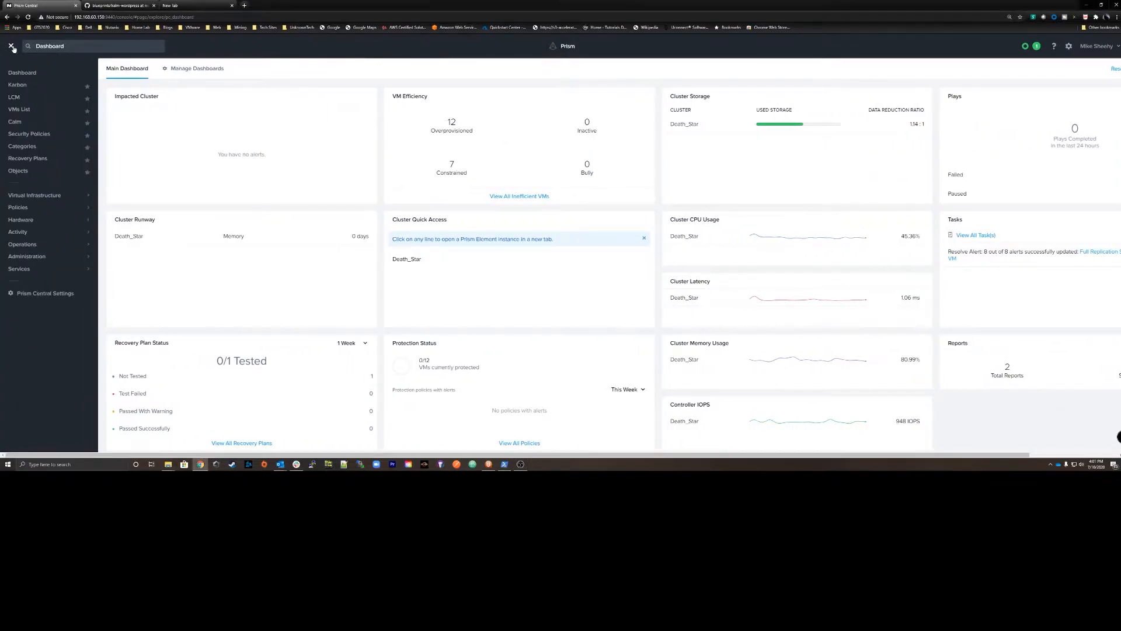
left_click(21, 86)
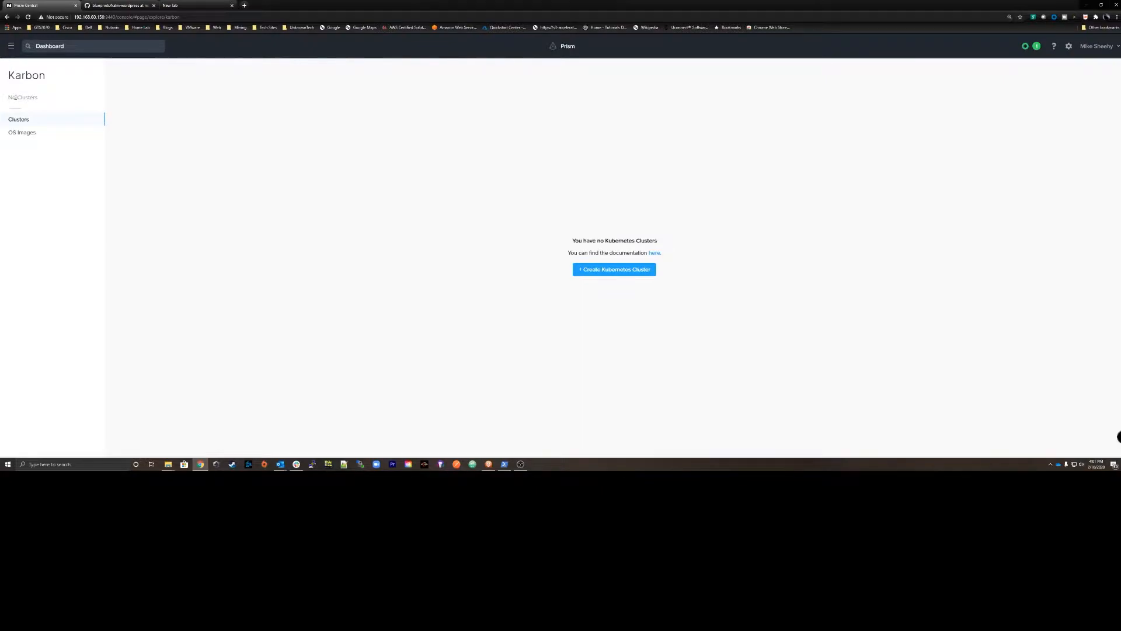
left_click(604, 270)
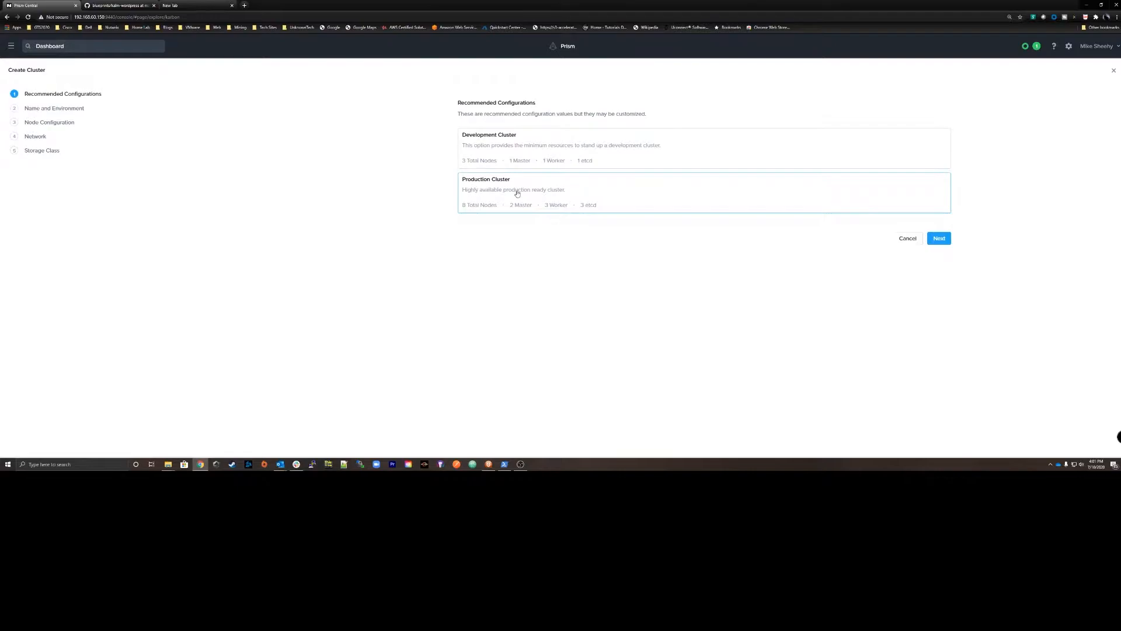
left_click(938, 238)
Name the Kubernetes cluster Final-Order on Death_Star, with Kubernetes version 1.16.10-0 and host OS ntnx-0.6.
left_click(557, 107)
left_click(516, 119)
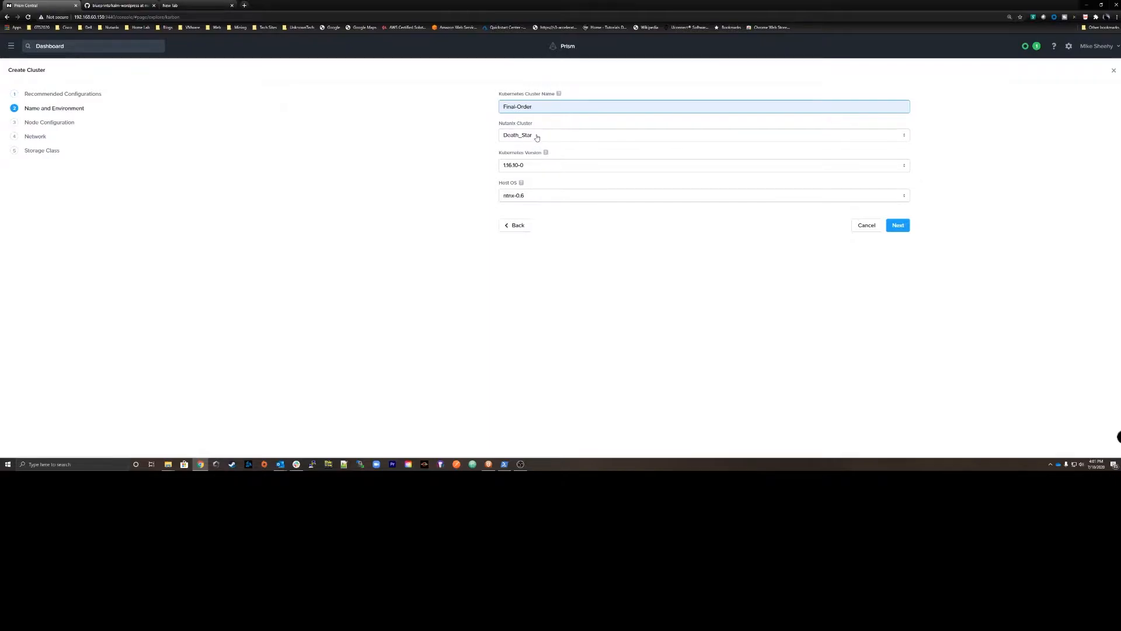
left_click(529, 168)
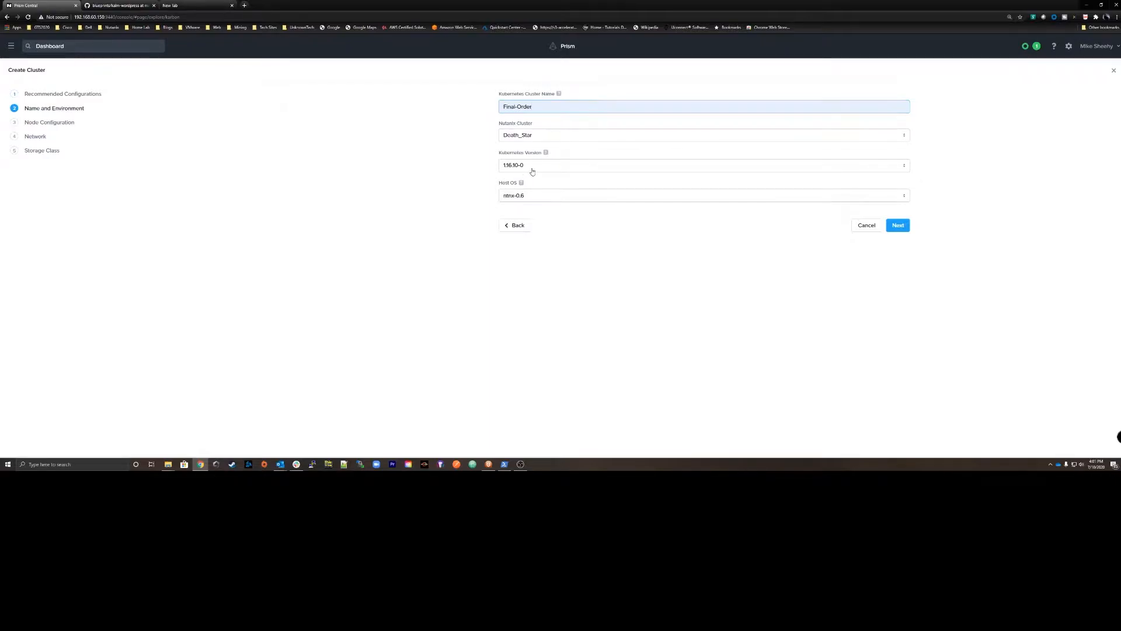
left_click(514, 179)
left_click(900, 225)
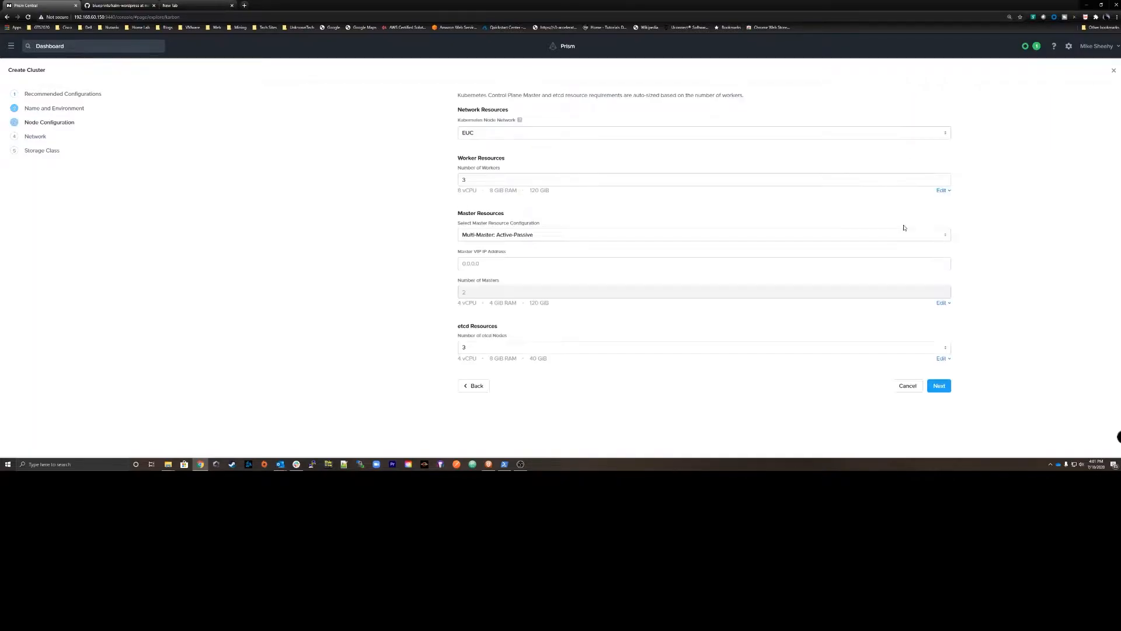
Configure the nodes on the Server-IPAM network with Multi-Master: Active-Passive and master VIP 192.168.50.2, keeping the default worker, master and etcd sizes.
left_click(499, 137)
left_click(485, 235)
left_click(942, 190)
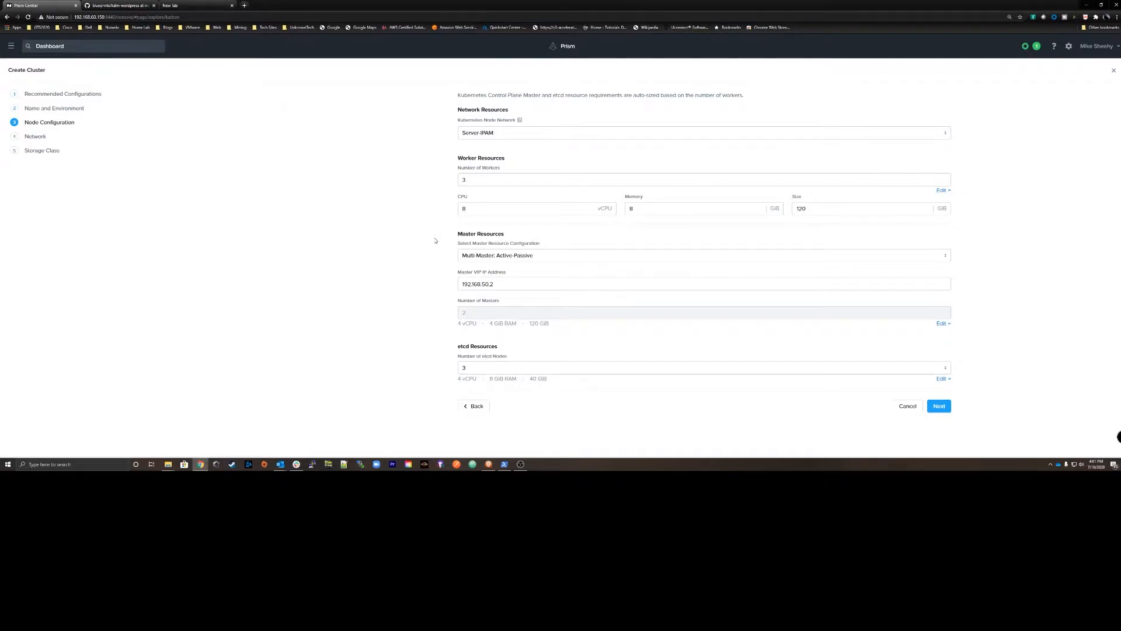
left_click(536, 257)
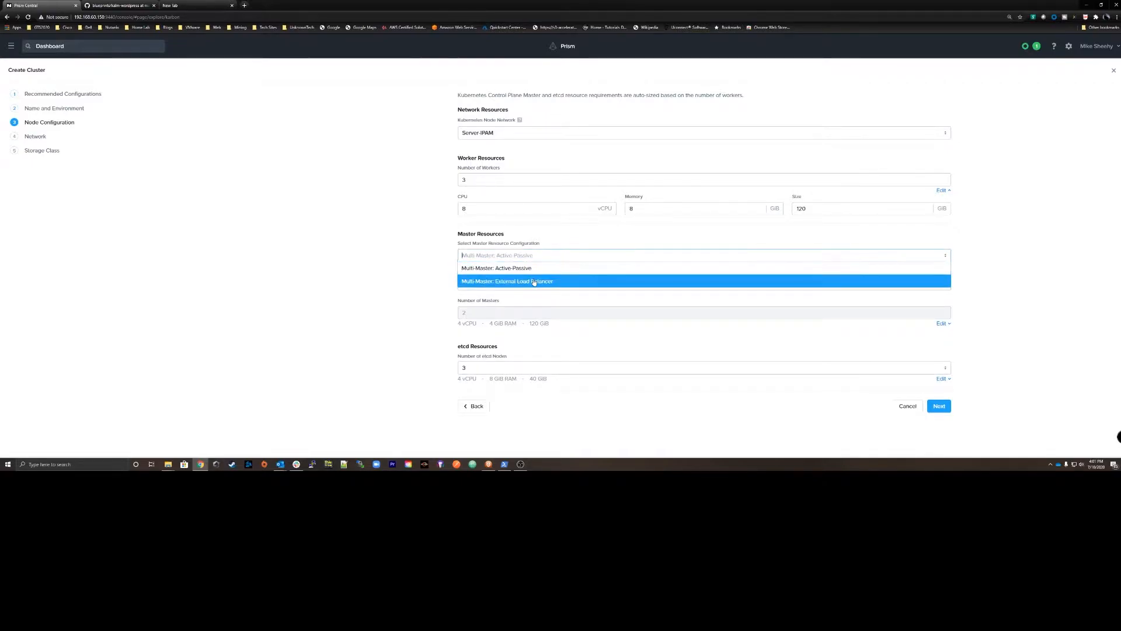
left_click(525, 268)
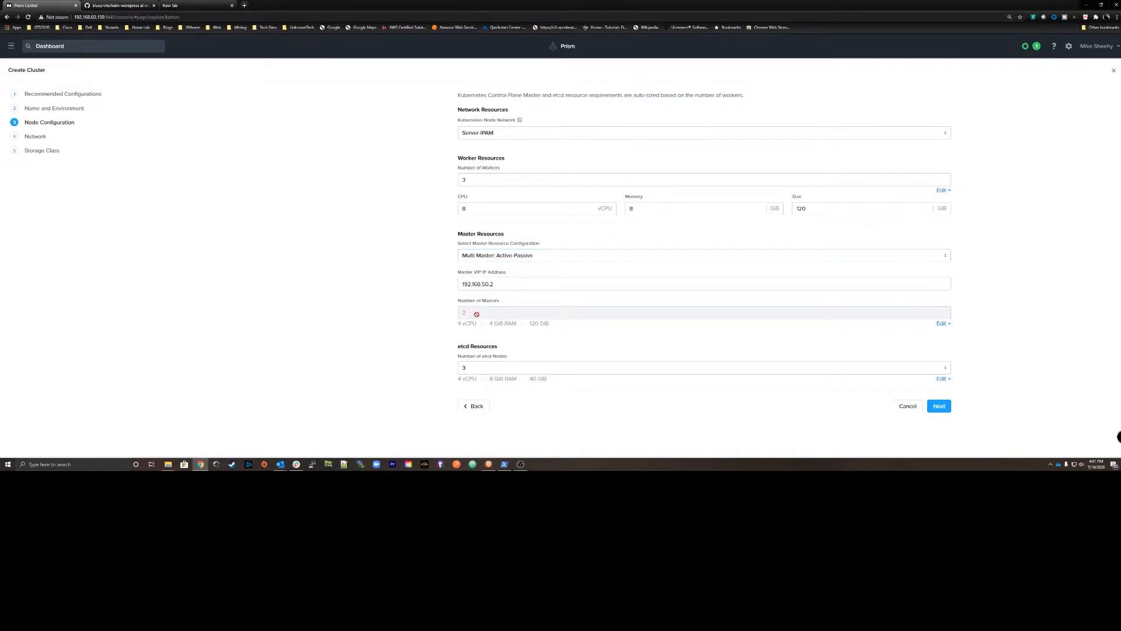
left_click(941, 324)
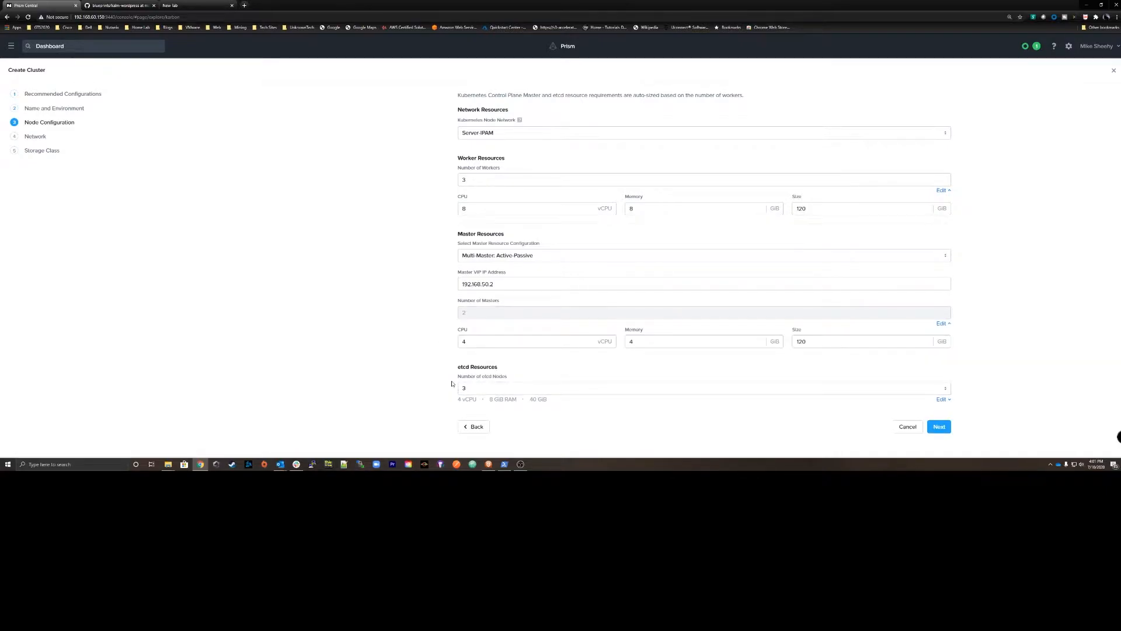
left_click(938, 426)
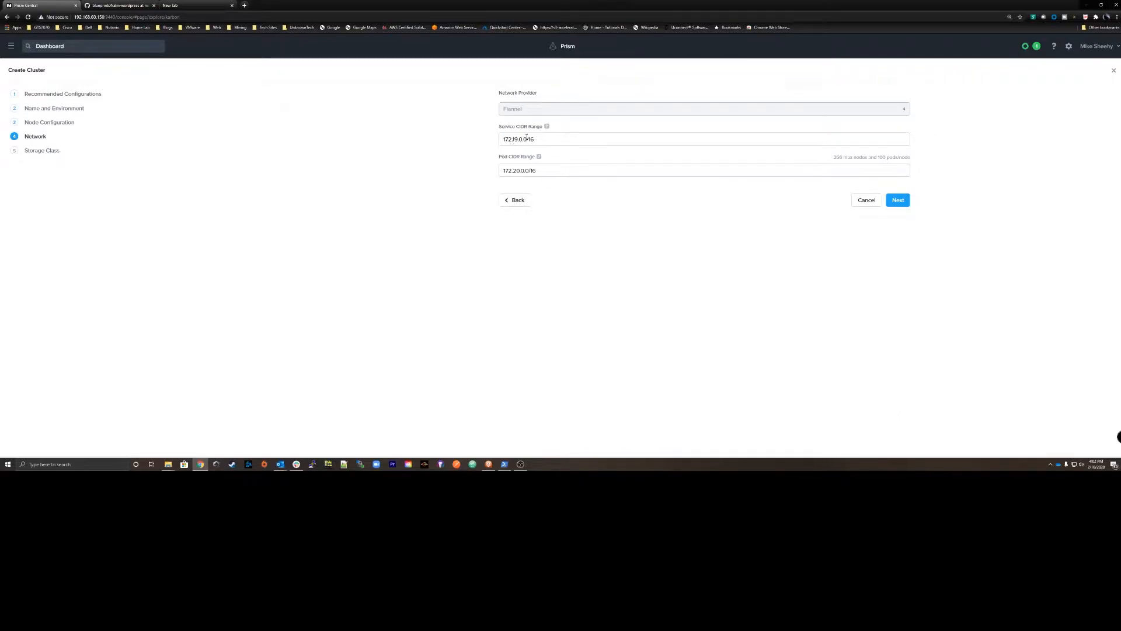
Accept the default network ranges and create the cluster with storage class username admin and the cluster password.
left_click(898, 199)
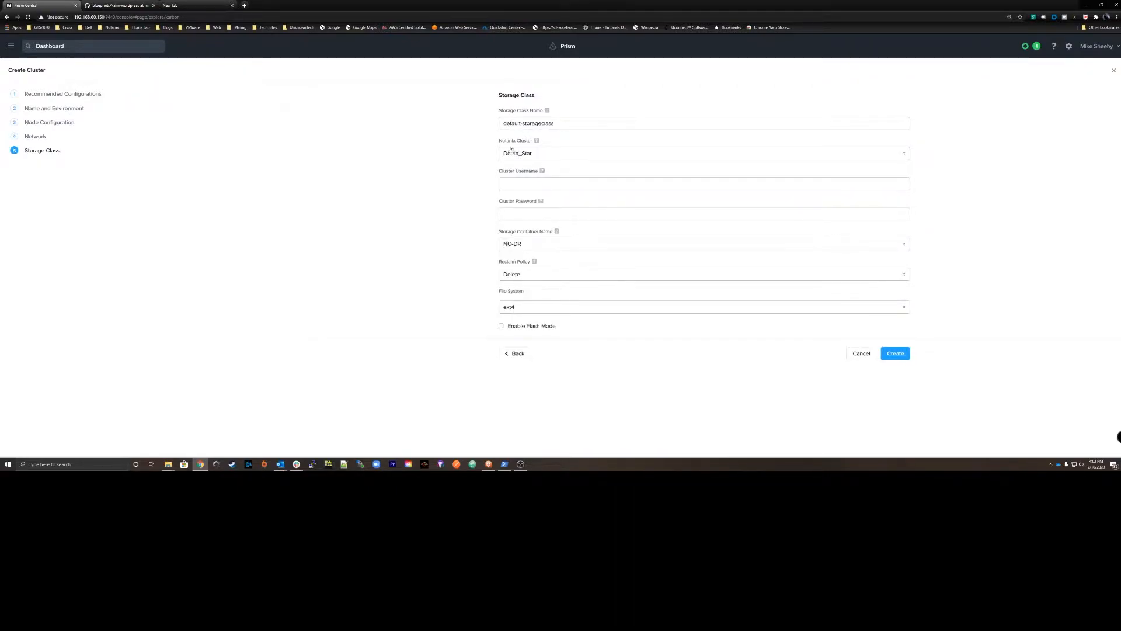
left_click(522, 184)
type("admin")
key("Tab")
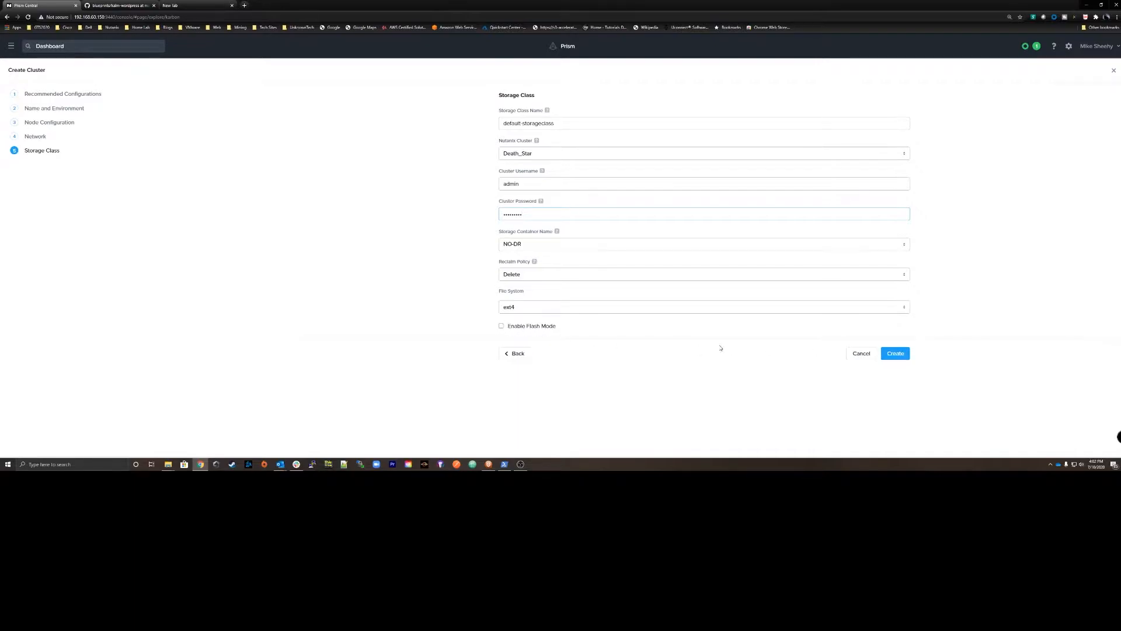
left_click(897, 357)
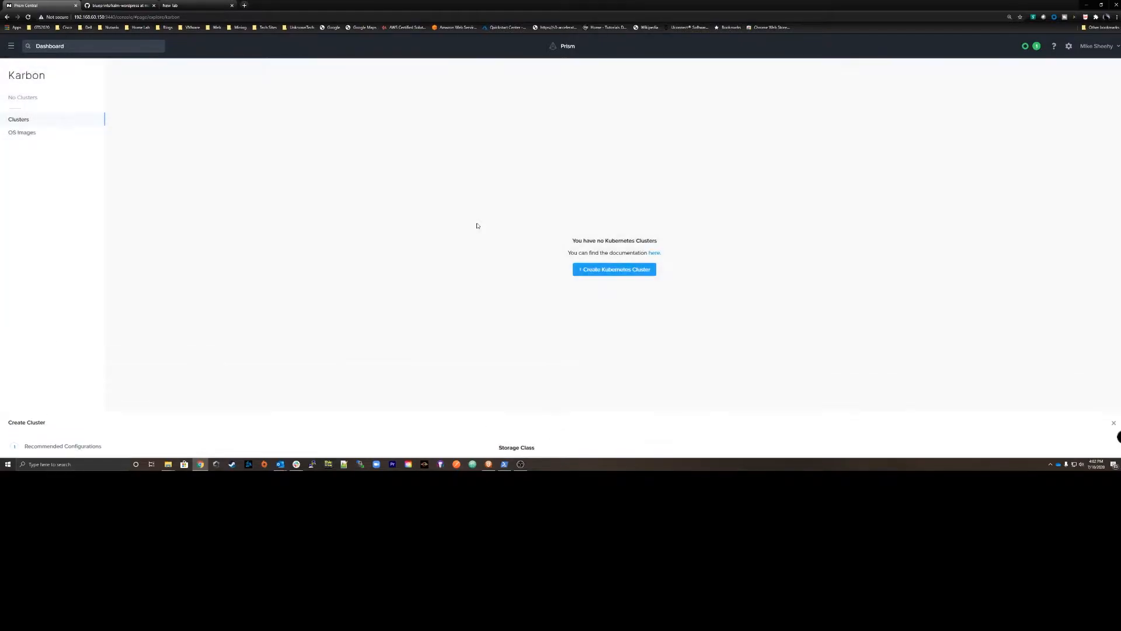
Review the Final-Order cluster's deployment task, summary, alerts, storage class and volumes.
left_click(164, 125)
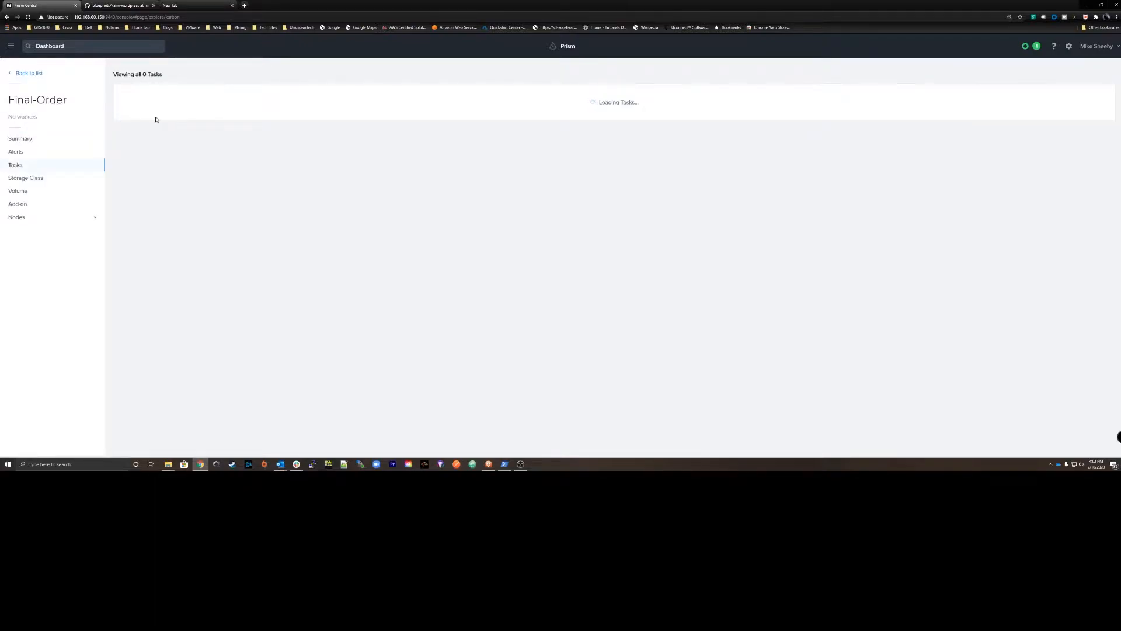
mouse_move(411, 115)
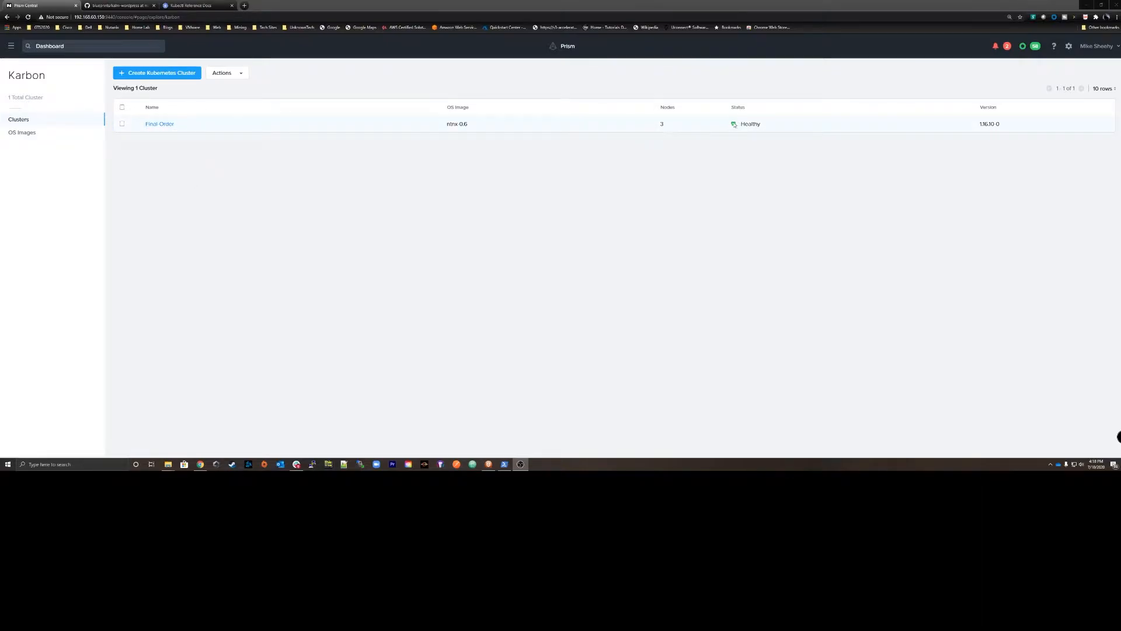
left_click(158, 124)
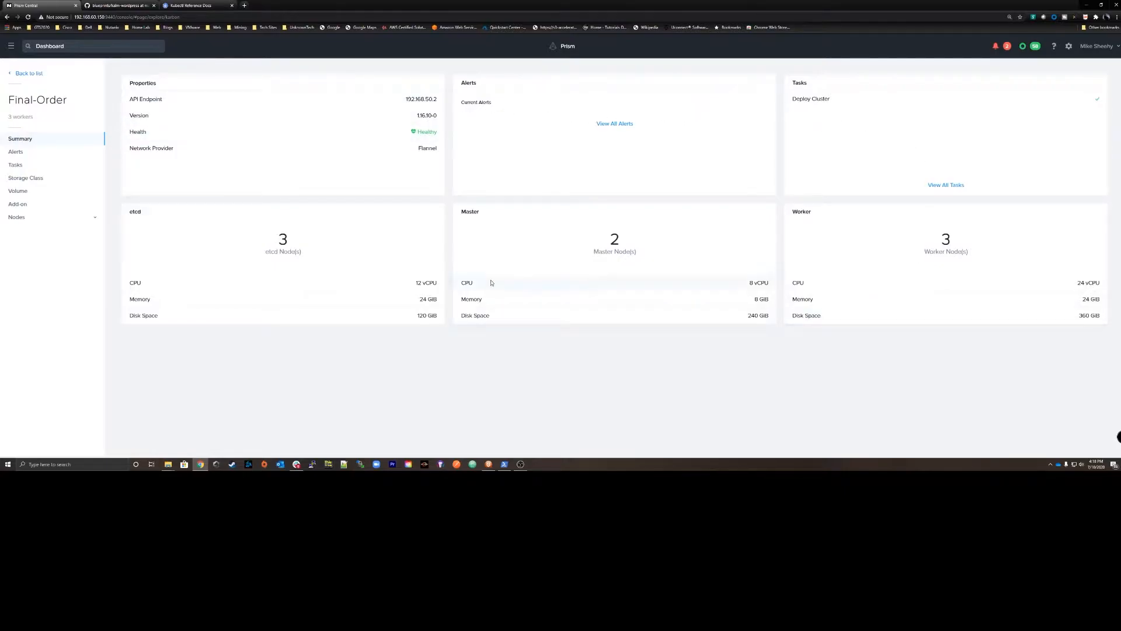
left_click(18, 154)
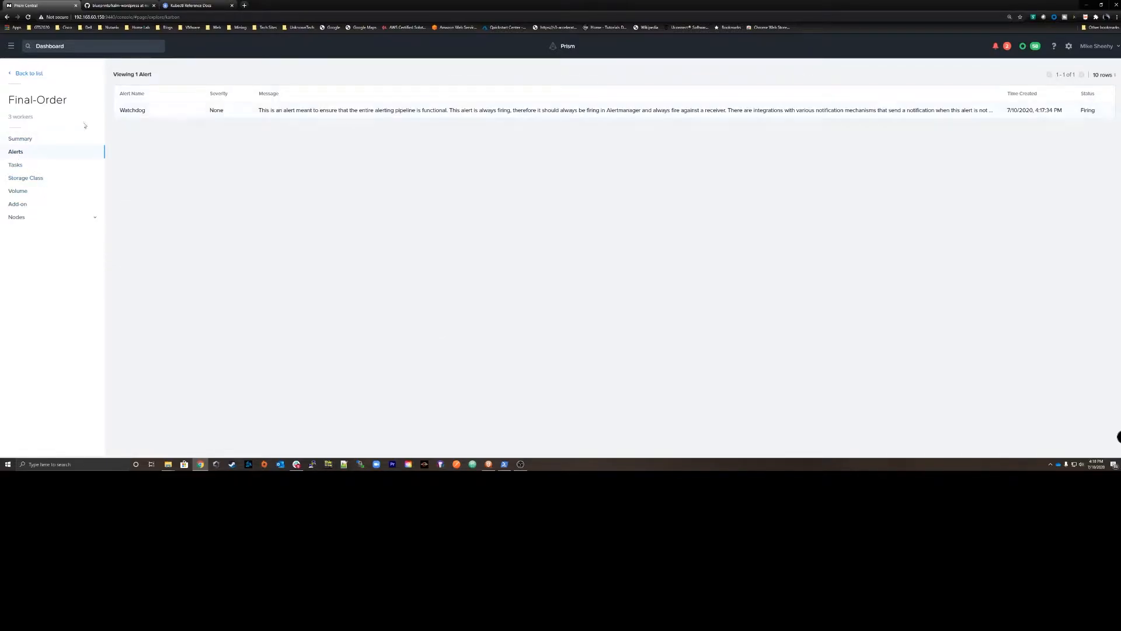
left_click(16, 165)
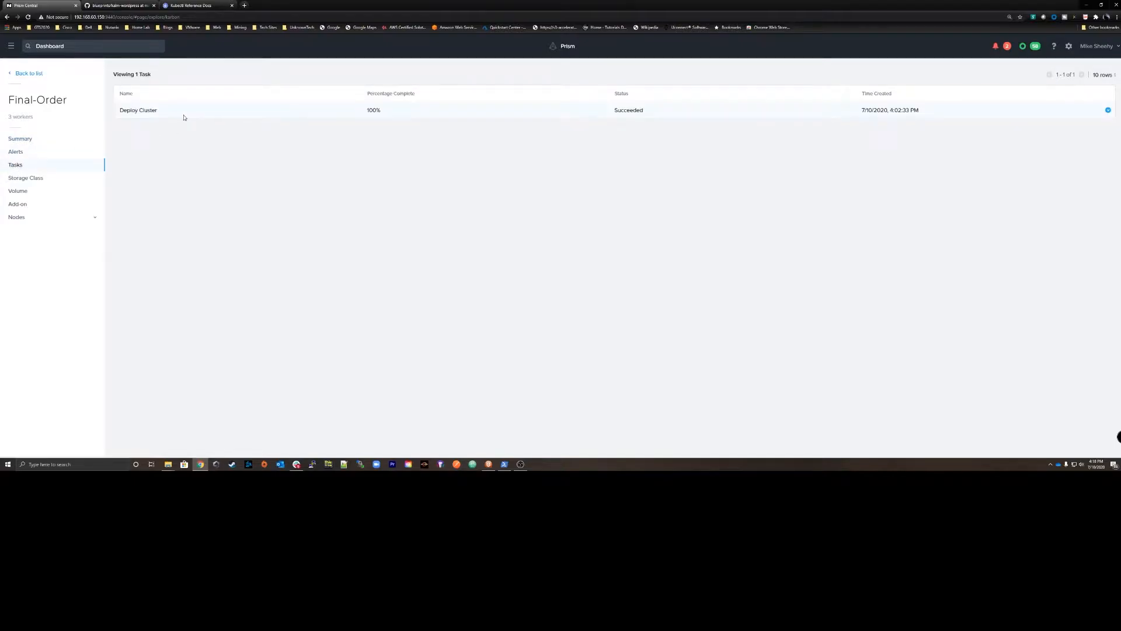
left_click(33, 181)
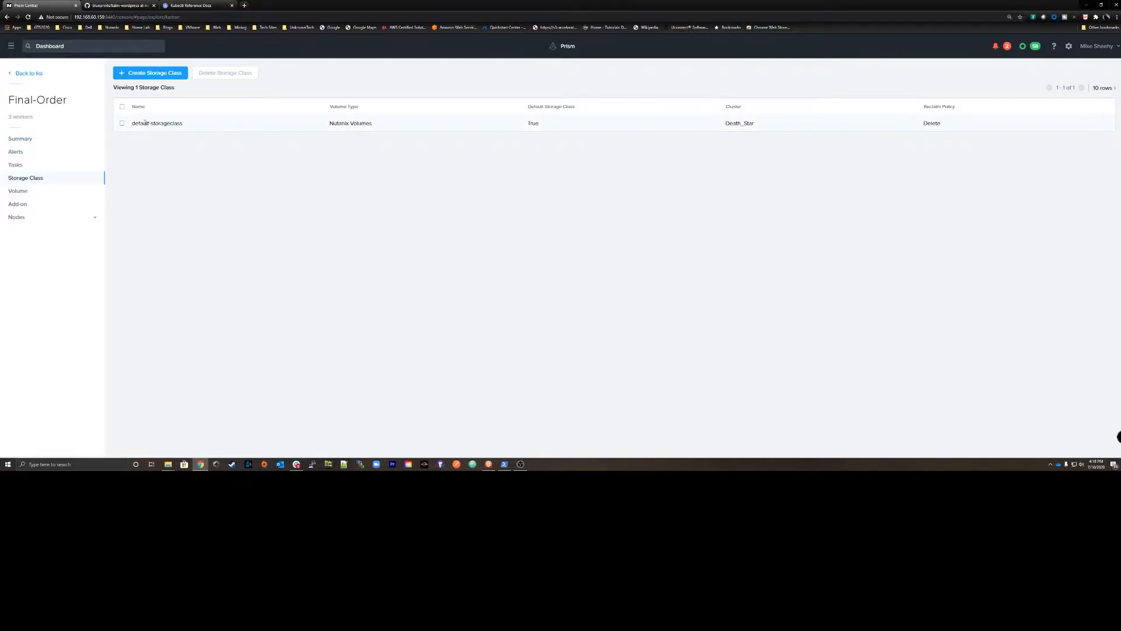
left_click(29, 192)
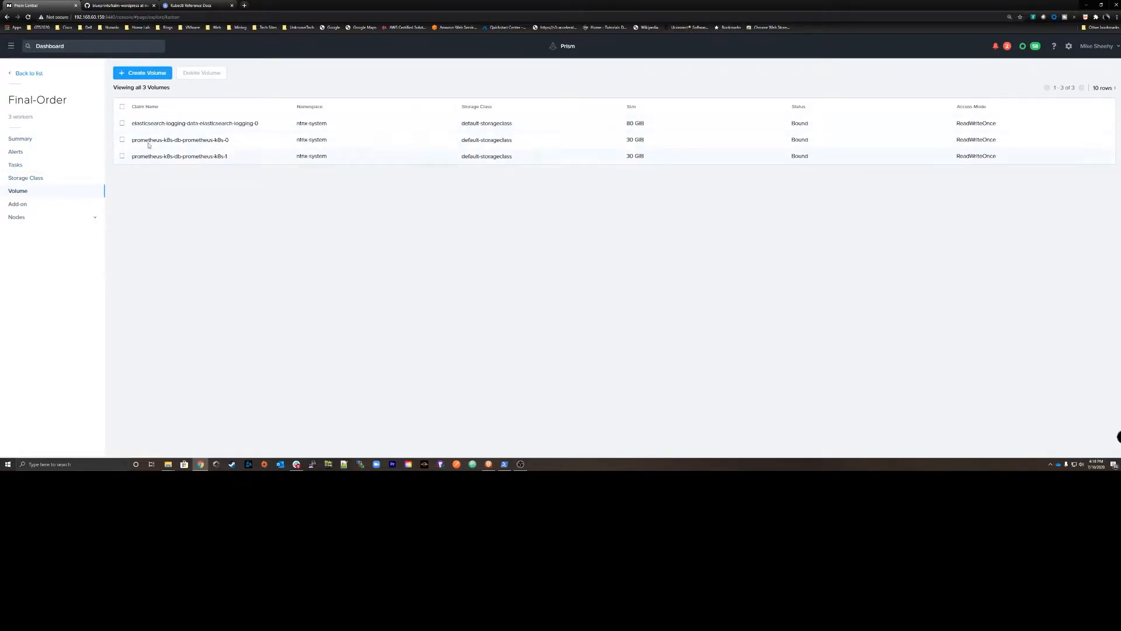
Launch the cluster's Logging add-on in Kibana and view its live logs in LogTrail.
left_click(15, 204)
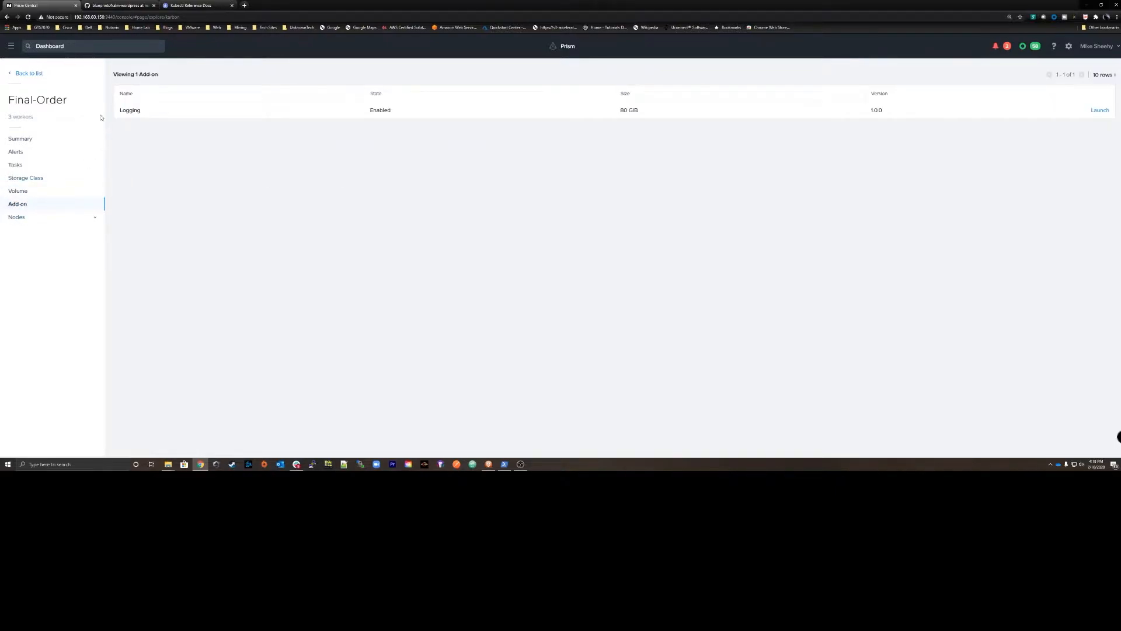
left_click(1101, 110)
left_click(490, 220)
left_click(494, 269)
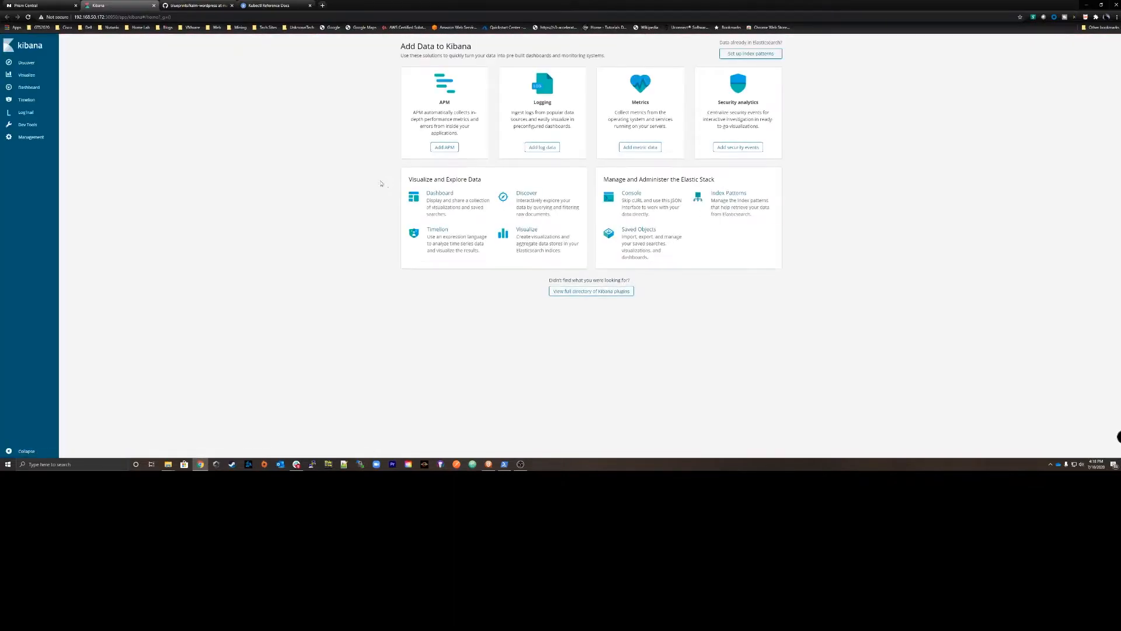
left_click(32, 117)
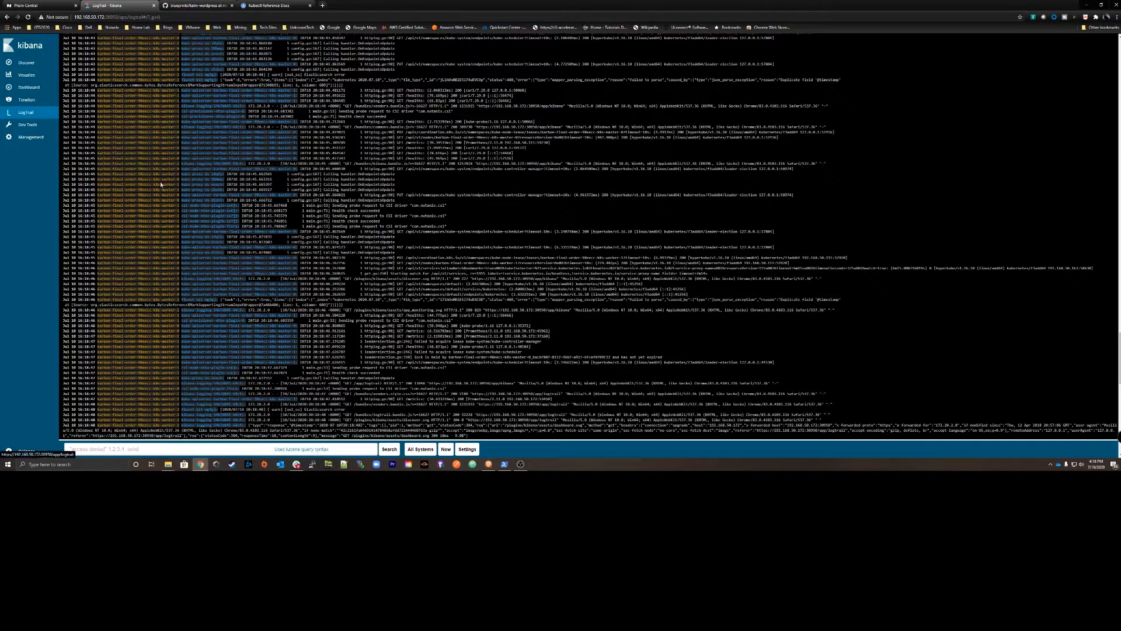
Return to the Final-Order cluster in Prism and review its master, worker and etcd nodes.
left_click(41, 6)
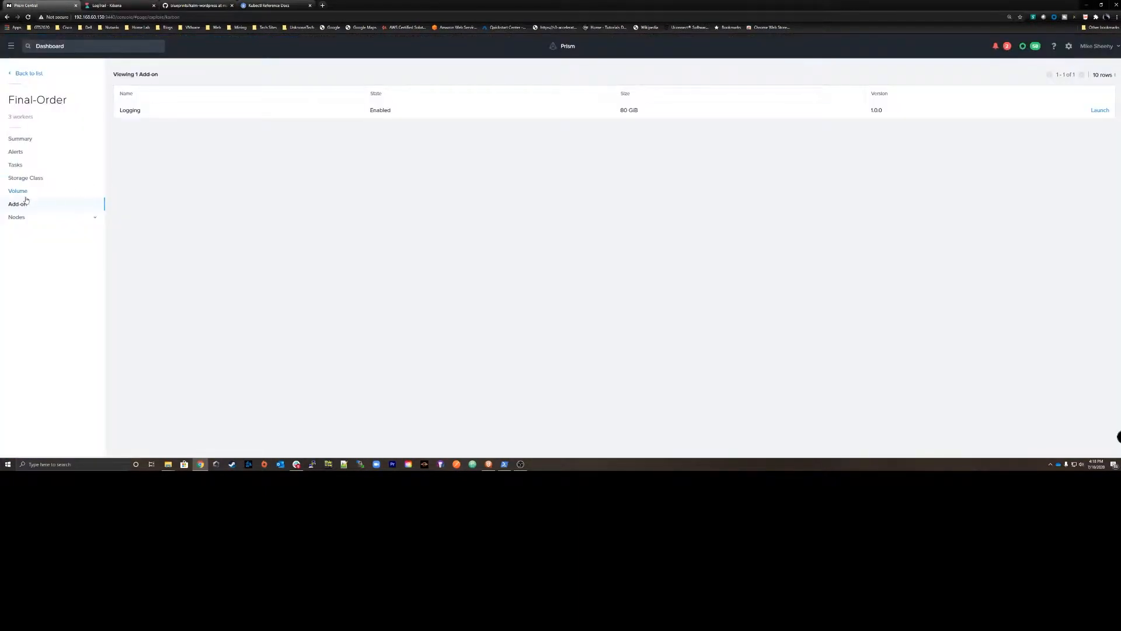
left_click(20, 217)
left_click(26, 235)
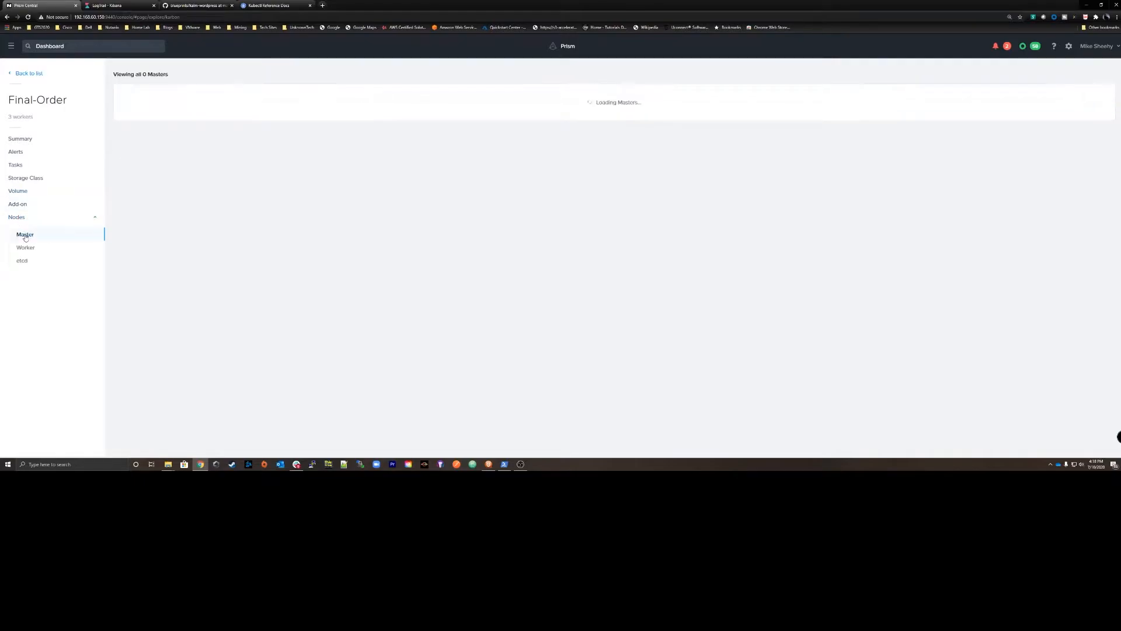
left_click(31, 249)
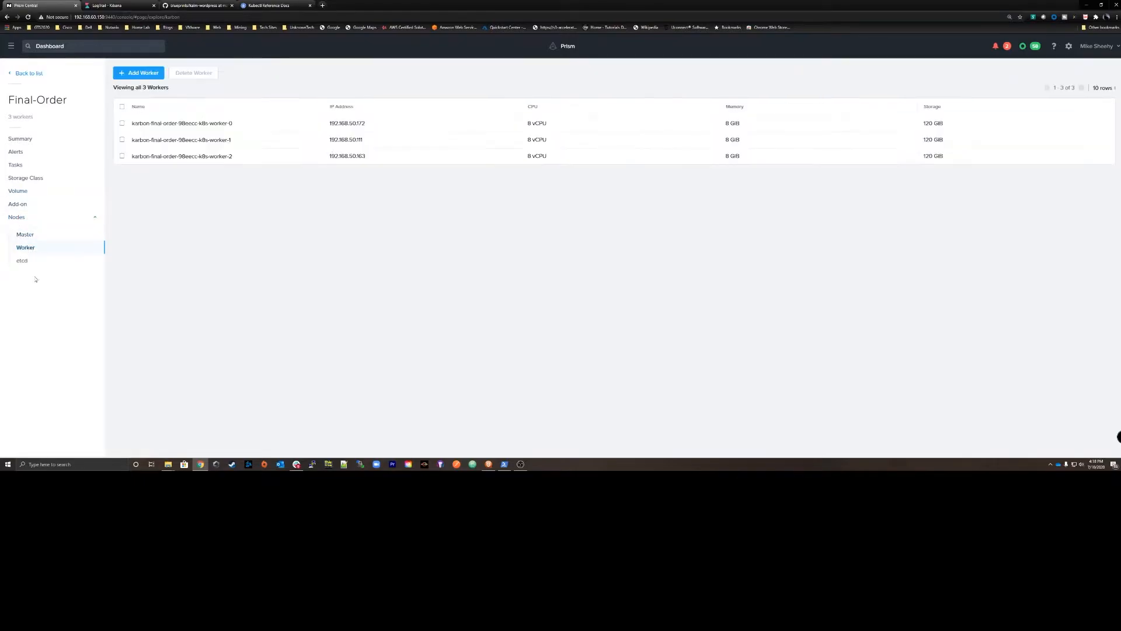
left_click(24, 262)
left_click(26, 247)
Download the Final-Order cluster's kubeconfig file and keep it despite the browser's safety prompt.
left_click(21, 73)
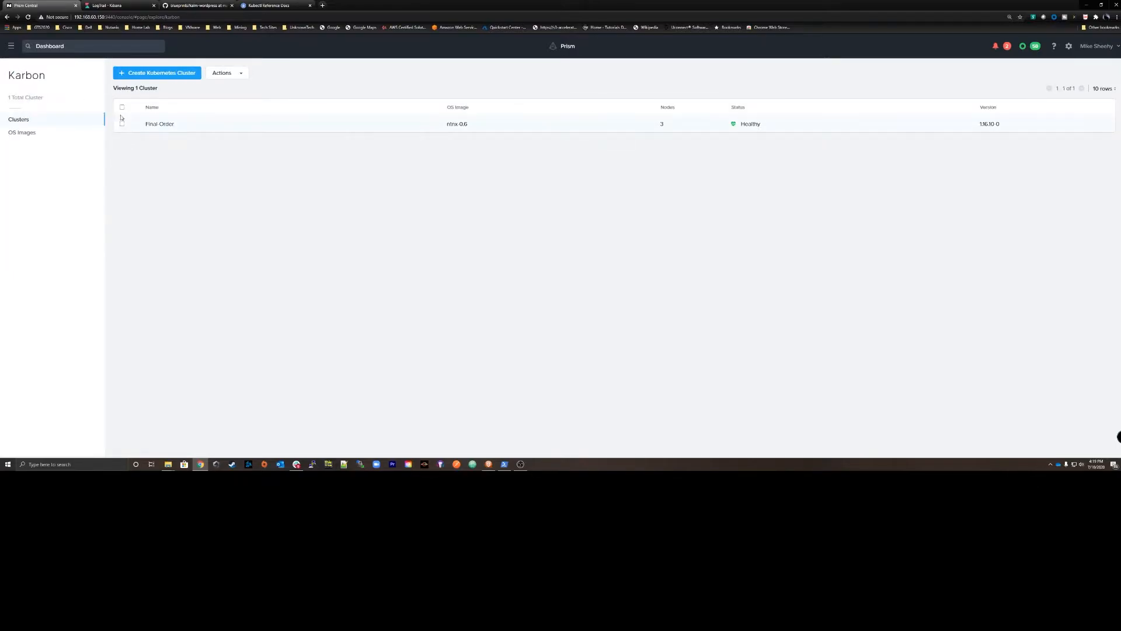
left_click(122, 124)
left_click(231, 76)
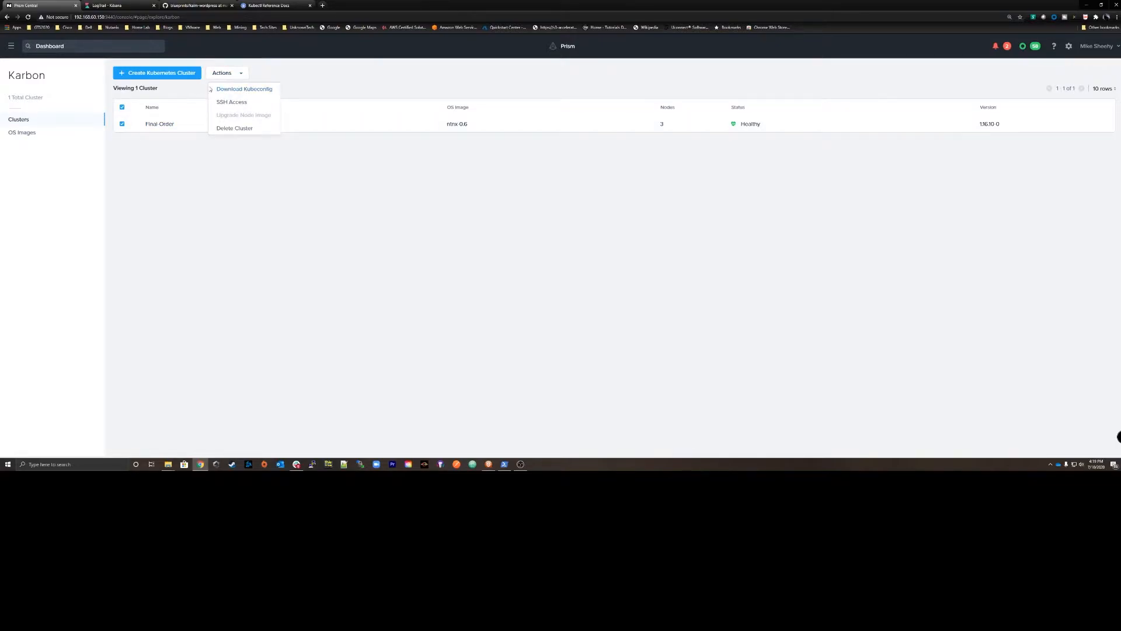
left_click(239, 91)
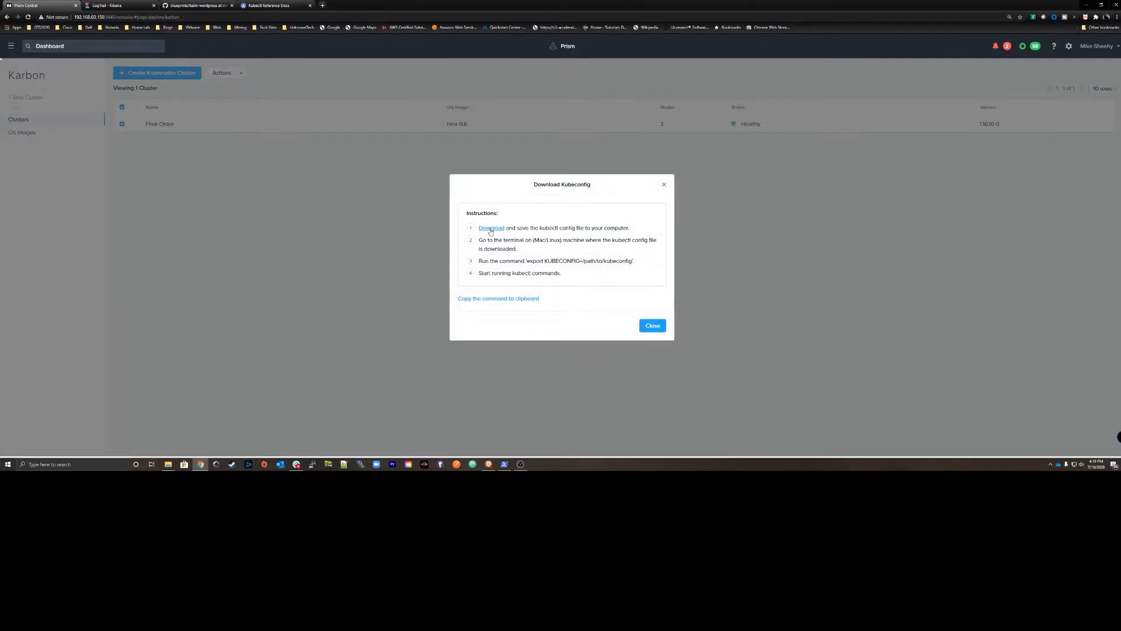
left_click(493, 229)
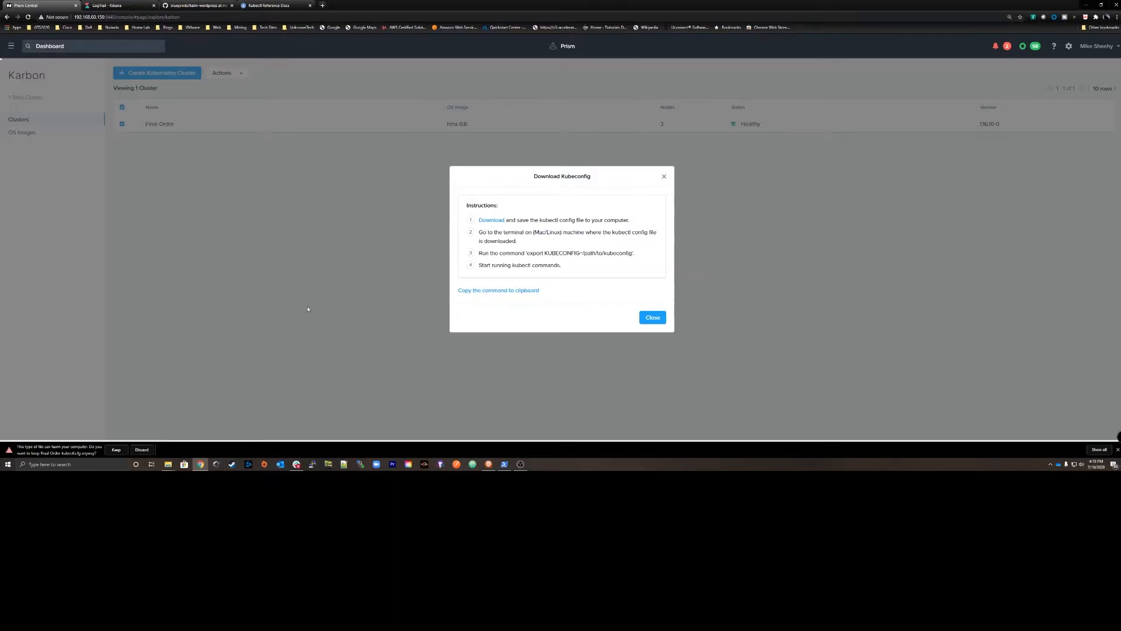
left_click(115, 450)
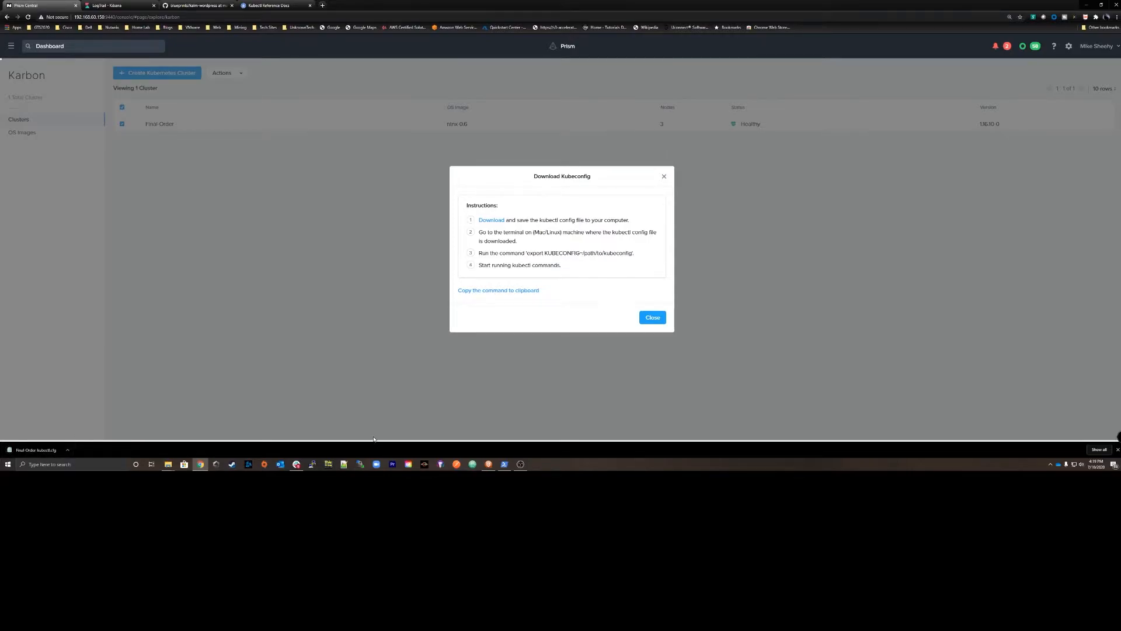
Move the downloaded Final-Order kubeconfig file from the Downloads folder into the .kube folder in the user profile.
left_click(67, 450)
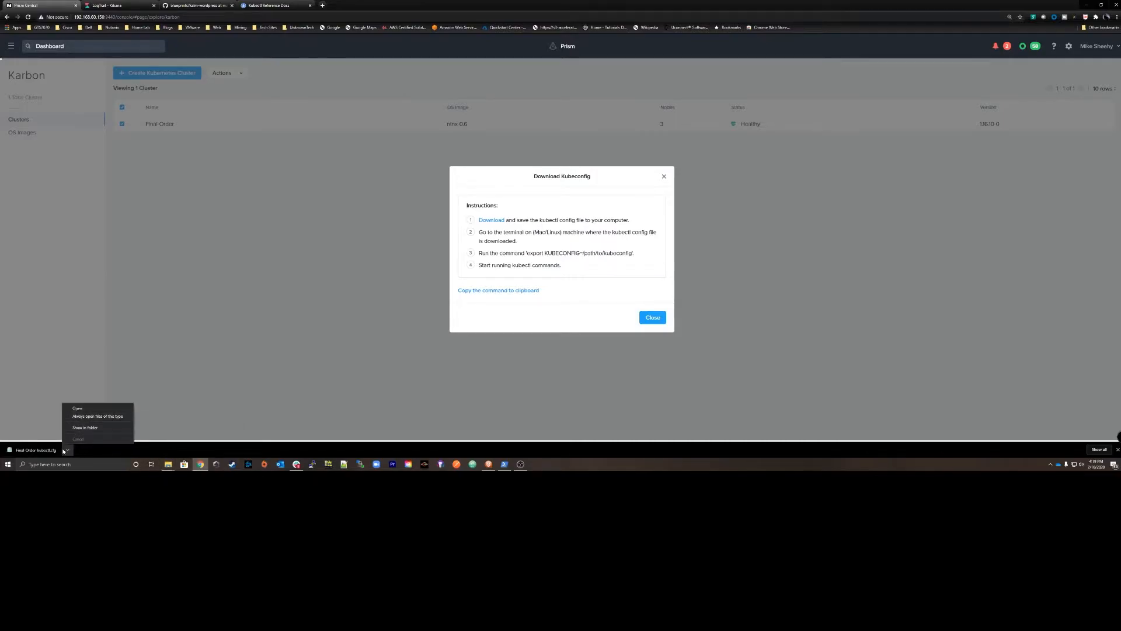
left_click(85, 427)
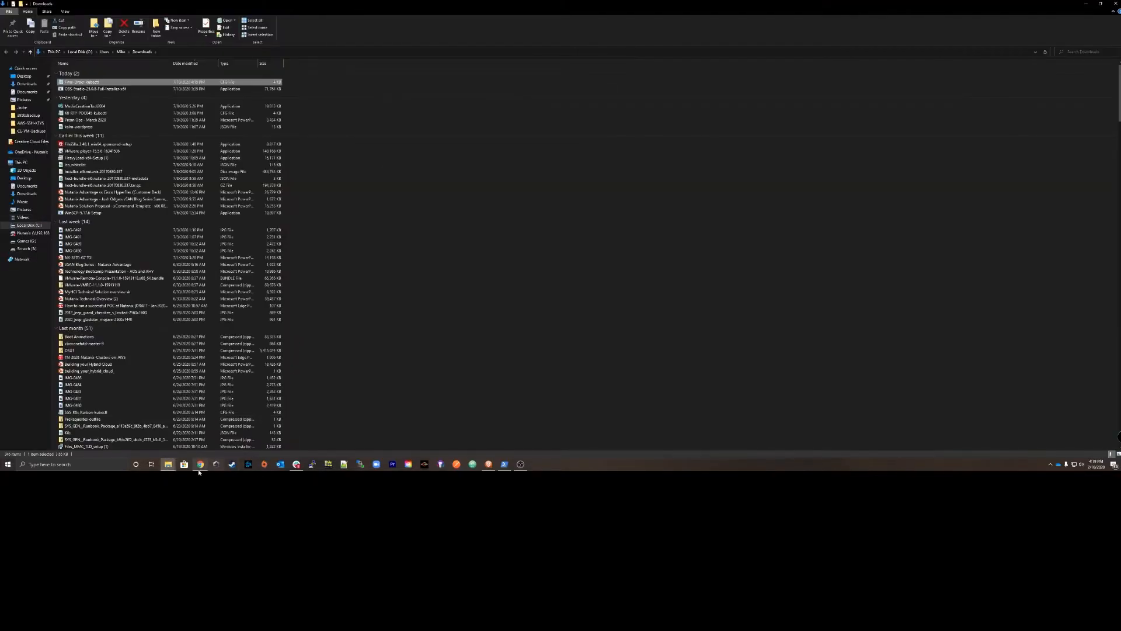
mouse_move(168, 465)
left_click(169, 445)
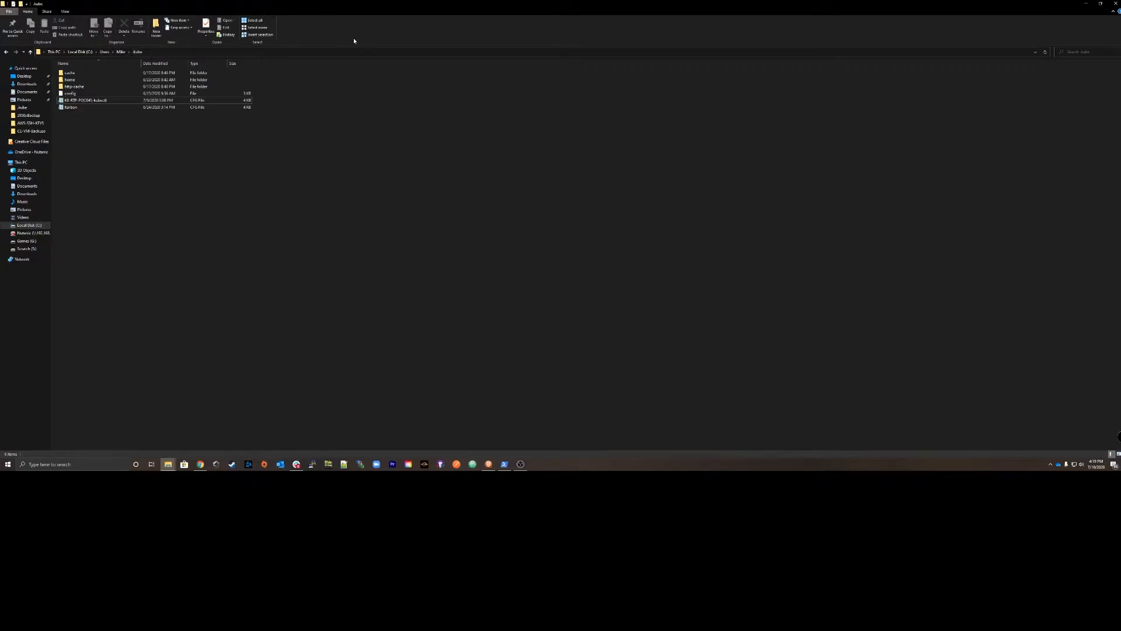
left_click(1101, 3)
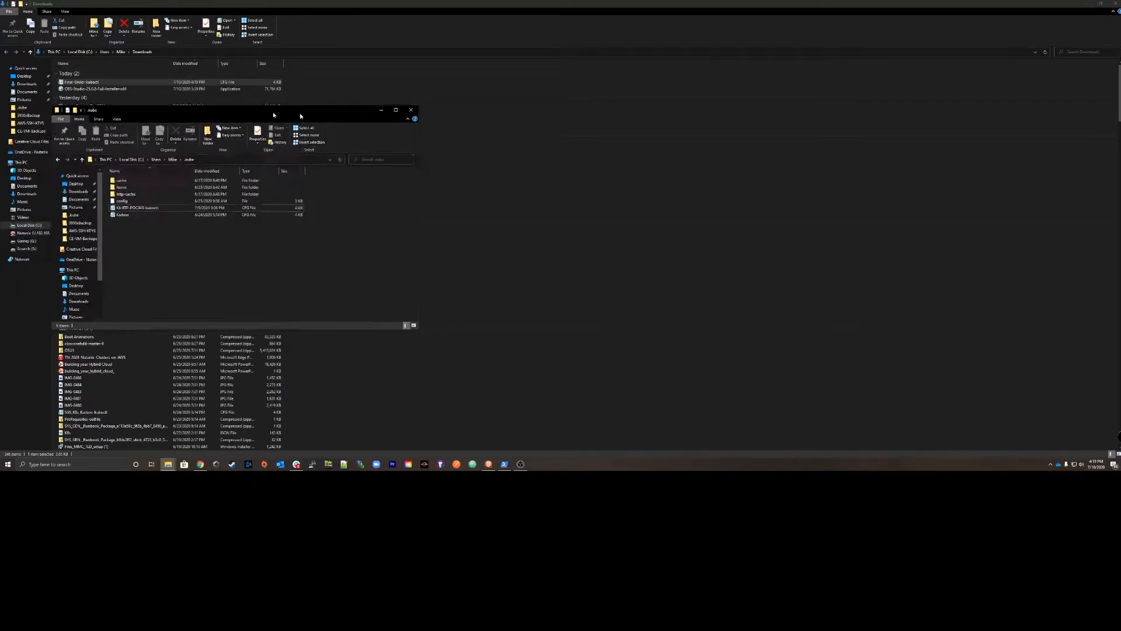
left_click_drag(222, 83, 416, 267)
left_click(649, 112)
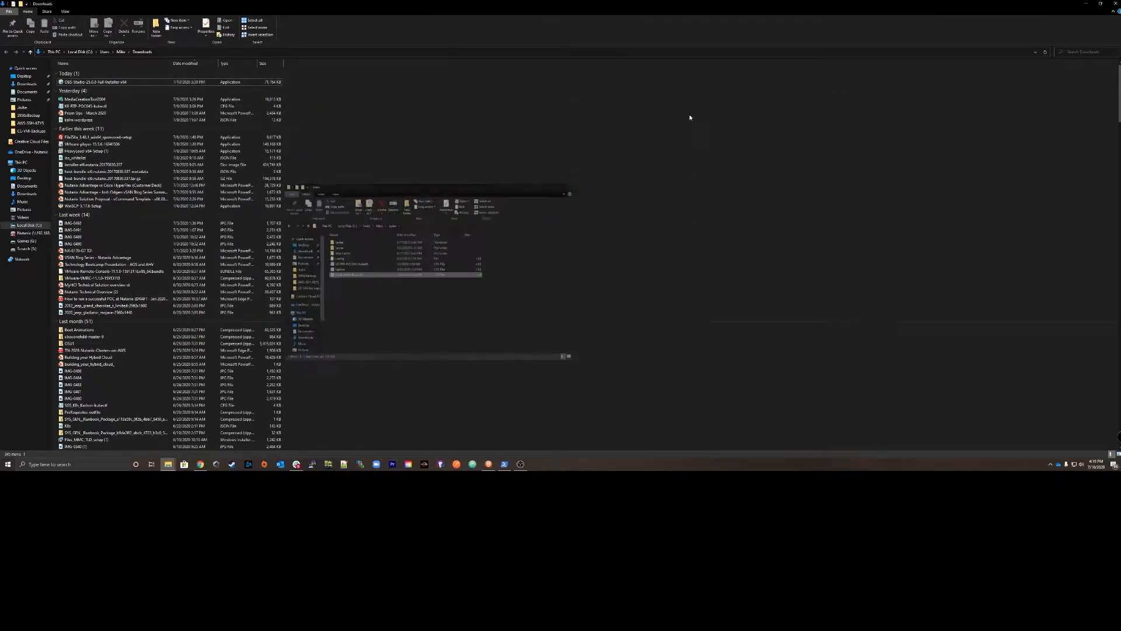
left_click(1085, 5)
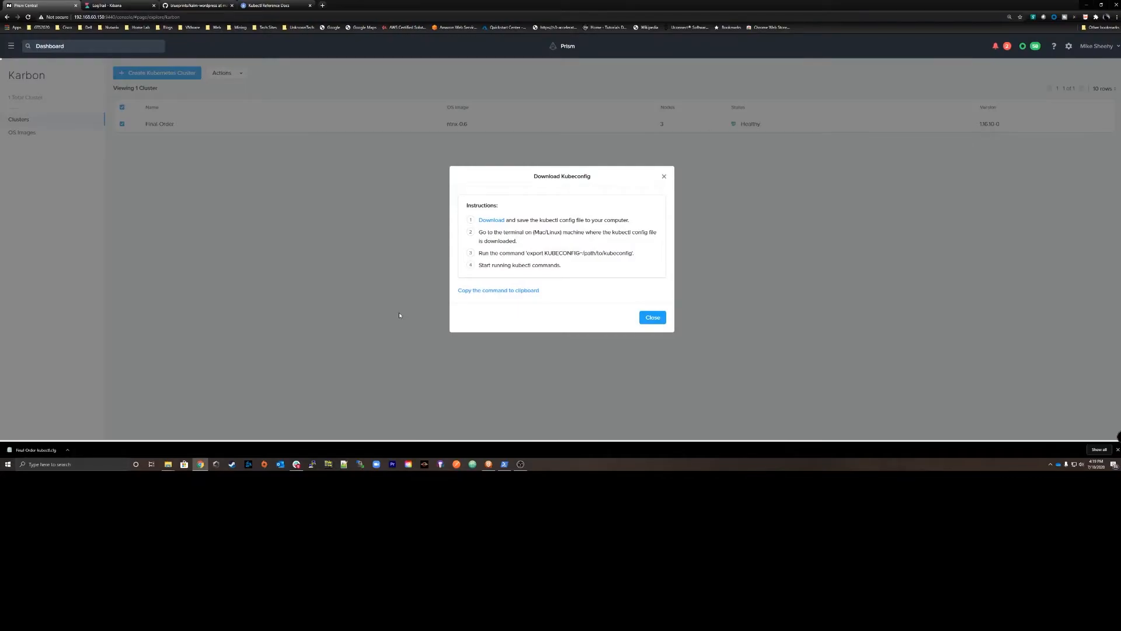
Switch to PowerShell and list the contents of C:\k8s to locate kubectl.exe.
left_click(505, 464)
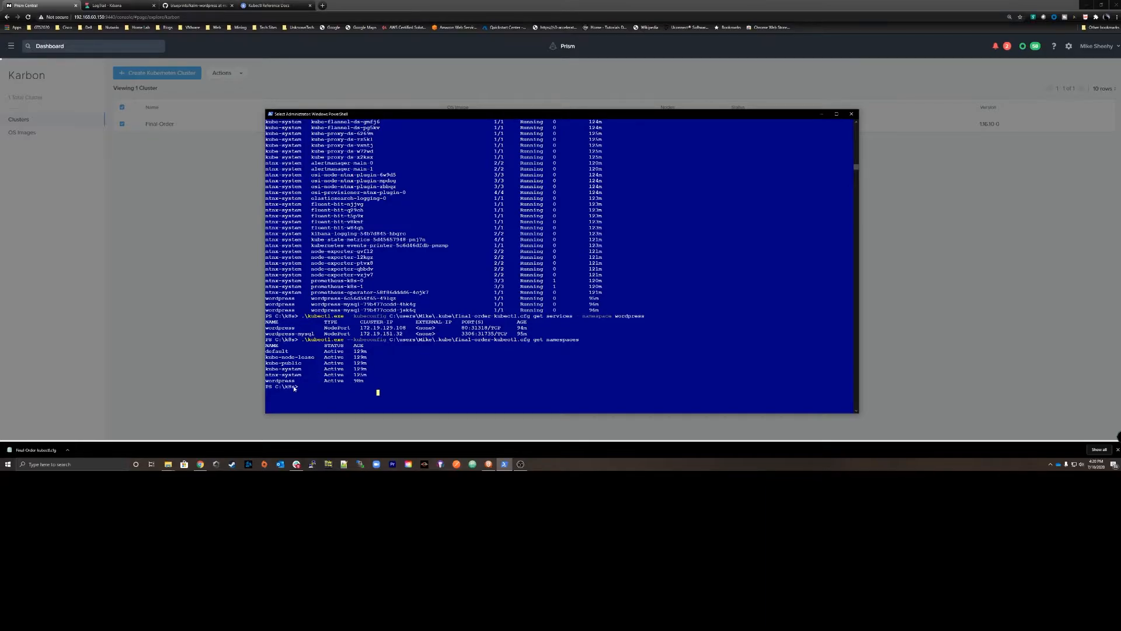
type("ls")
key("Return")
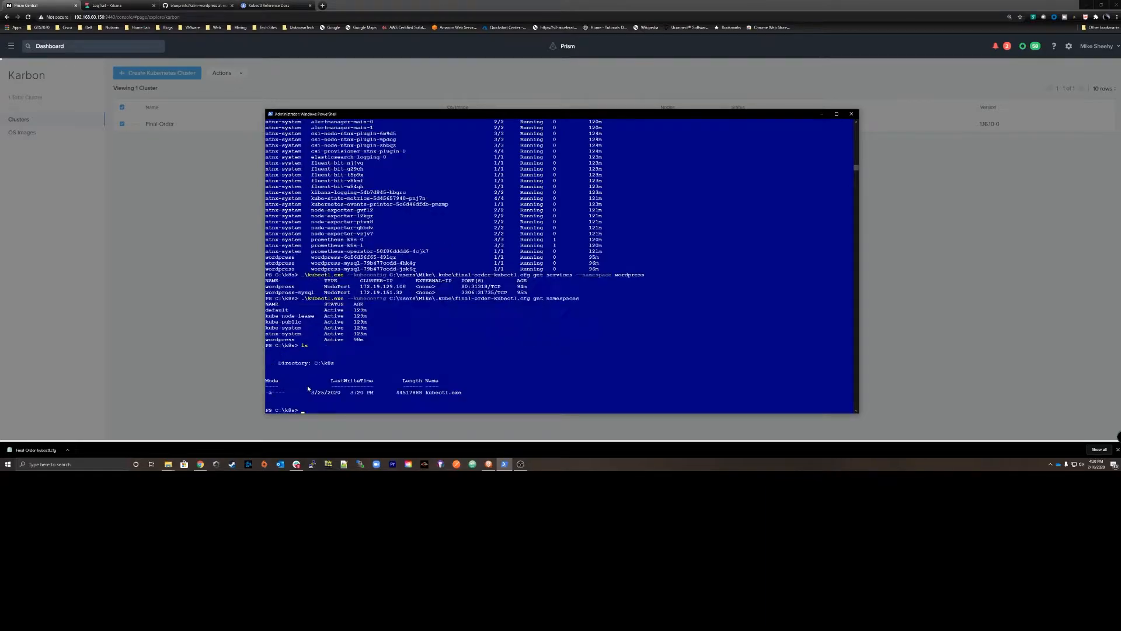
left_click_drag(467, 395, 427, 395)
left_click(342, 409)
key("Escape")
Try to run kubectl.exe with the final-order-kubectl.cfg kubeconfig and the command "cluster info".
key("Up")
key("Up")
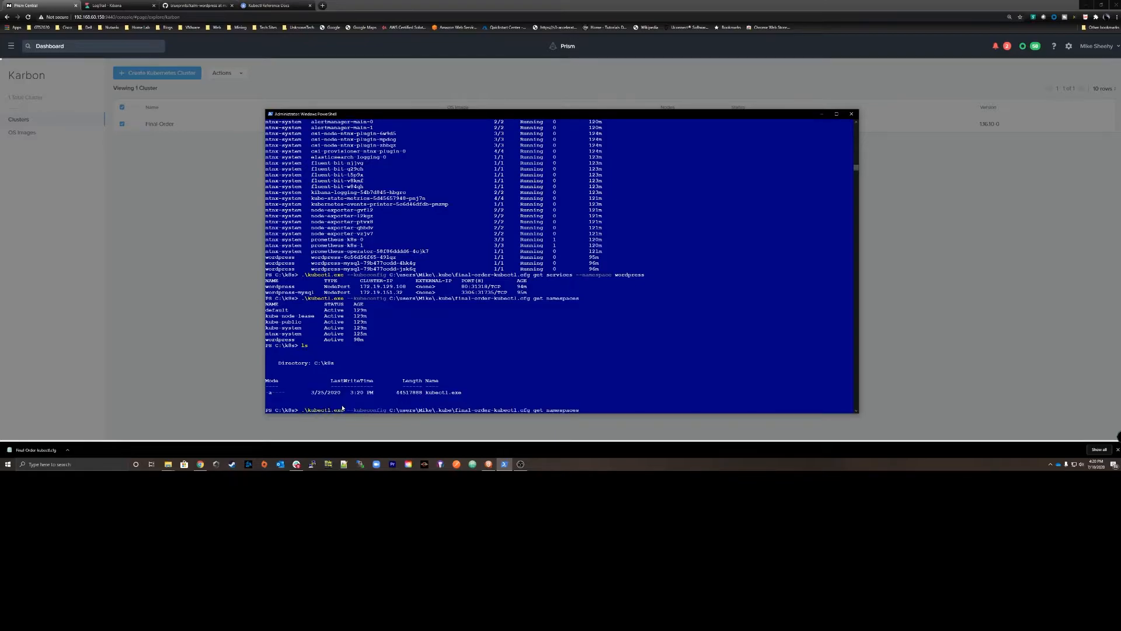
key("BackSpace")
key("BackSpace")
key("BackSpace")
key("BackSpace")
key("BackSpace")
key("BackSpace")
key("BackSpace")
left_click(547, 410)
type("cluster info")
key("Return")
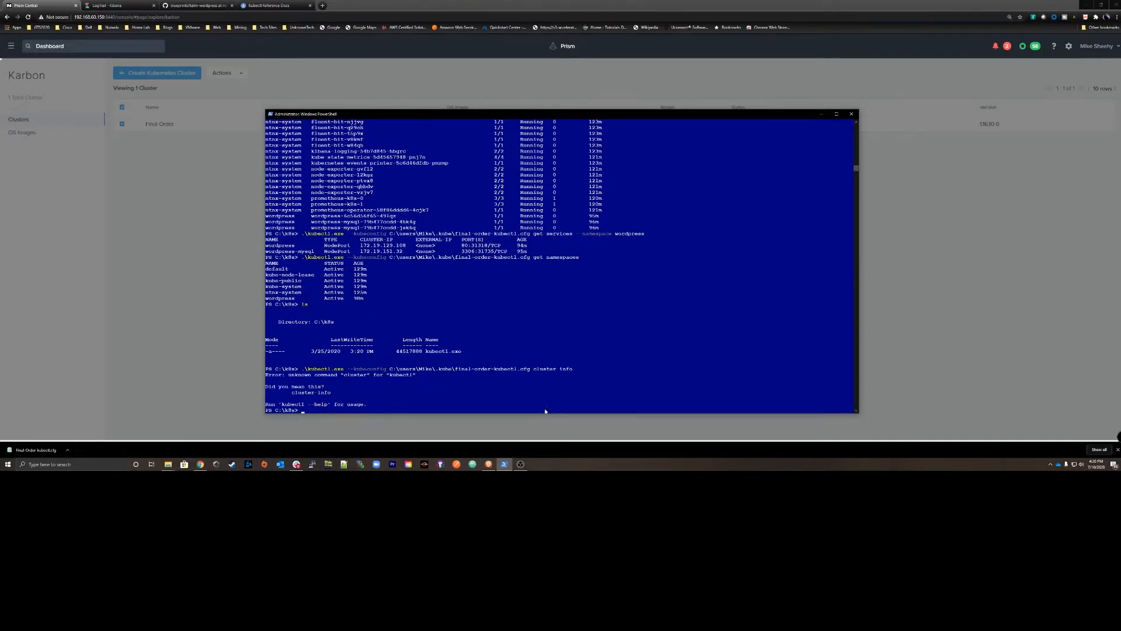
Run kubectl.exe with the final-order-kubectl.cfg kubeconfig and the command cluster-info, and examine the Kubernetes master address.
key("Up")
type("-info")
key("Return")
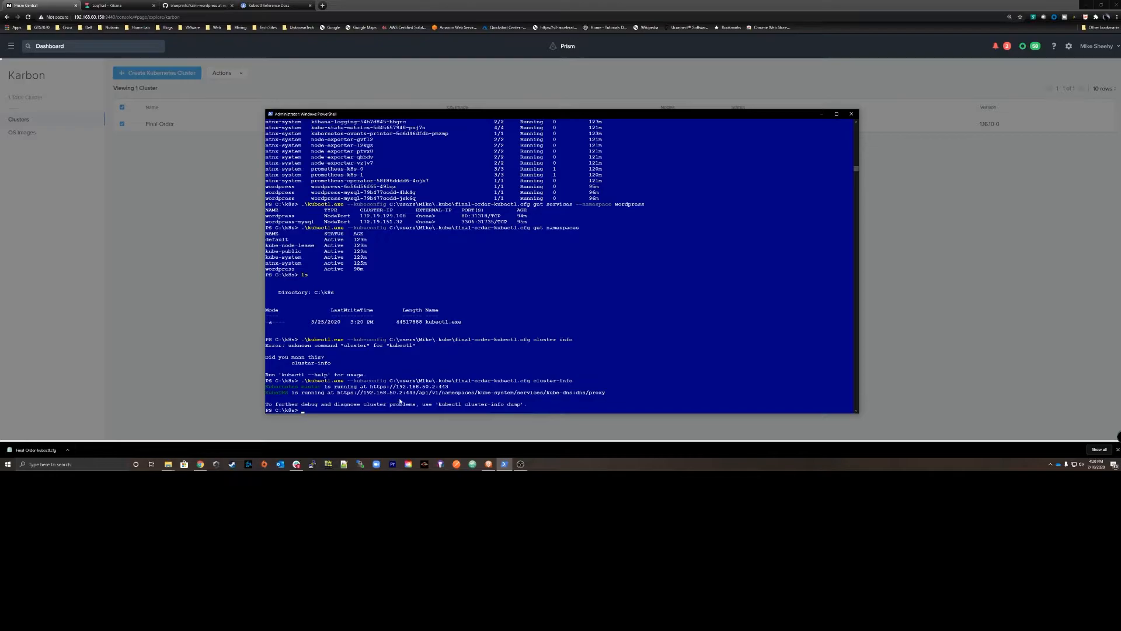
left_click_drag(449, 389, 374, 391)
left_click(333, 393)
left_click(518, 393)
List the pods in every namespace with "get pods --all-namespaces", using the final-order-kubectl.cfg kubeconfig.
key("Up")
key("BackSpace")
key("BackSpace")
key("BackSpace")
key("BackSpace")
key("BackSpace")
key("BackSpace")
key("BackSpace")
type("get pods")
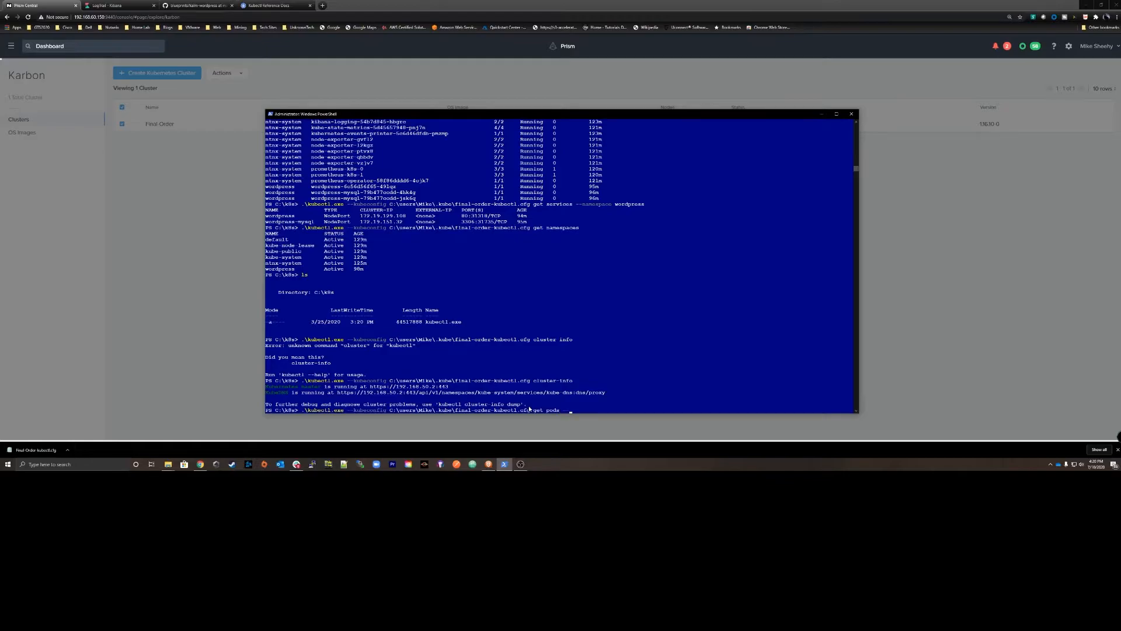
type(" --all-namespaces")
key("Return")
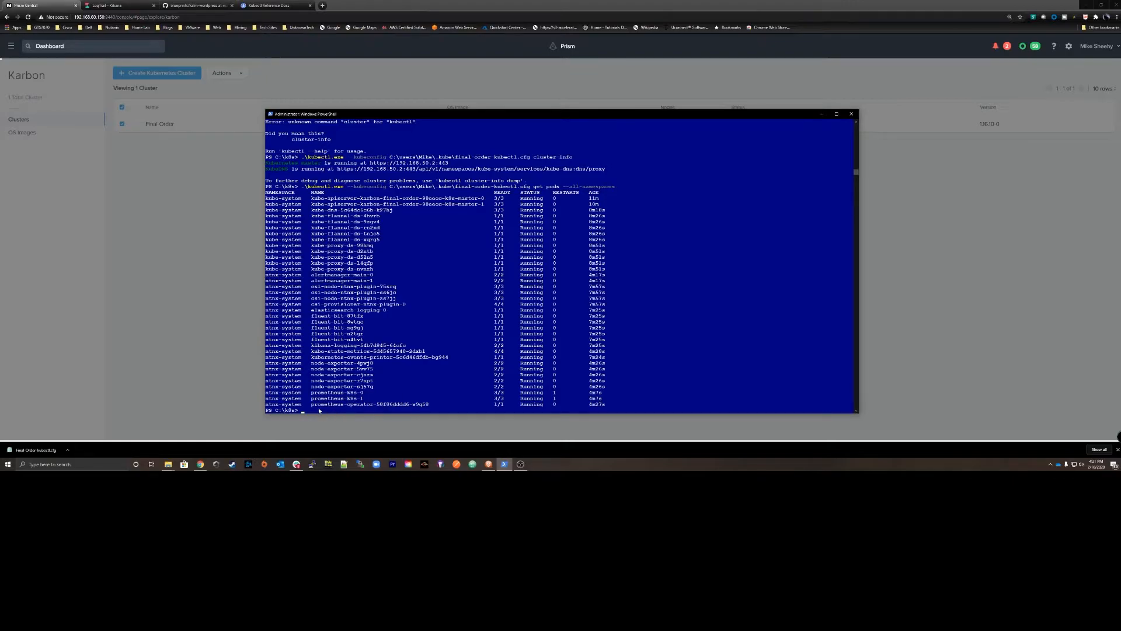
Return to the browser, close the Download Kubeconfig instructions, and review the kalm-wordpress blueprint page and its URL on GitHub.
left_click(821, 114)
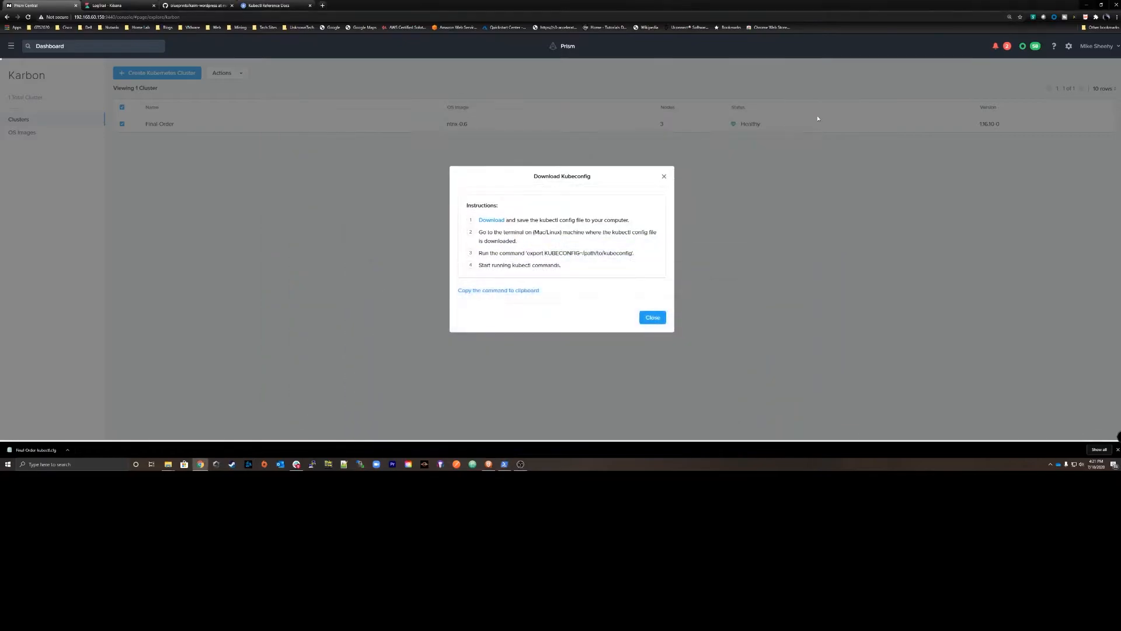
left_click(649, 319)
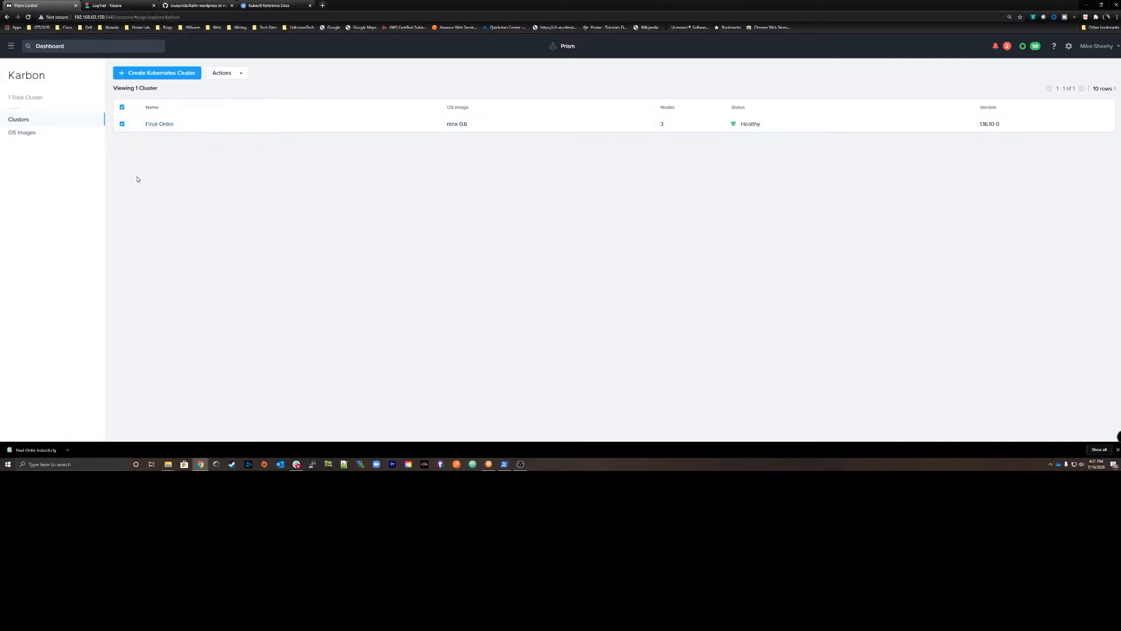
left_click(185, 7)
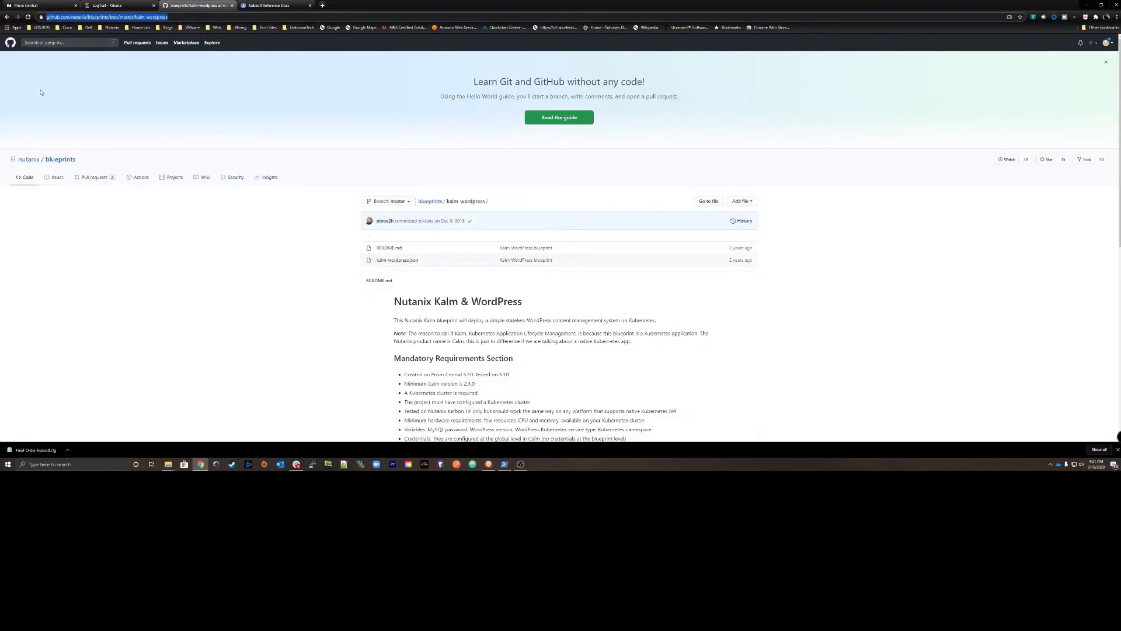
left_click(184, 17)
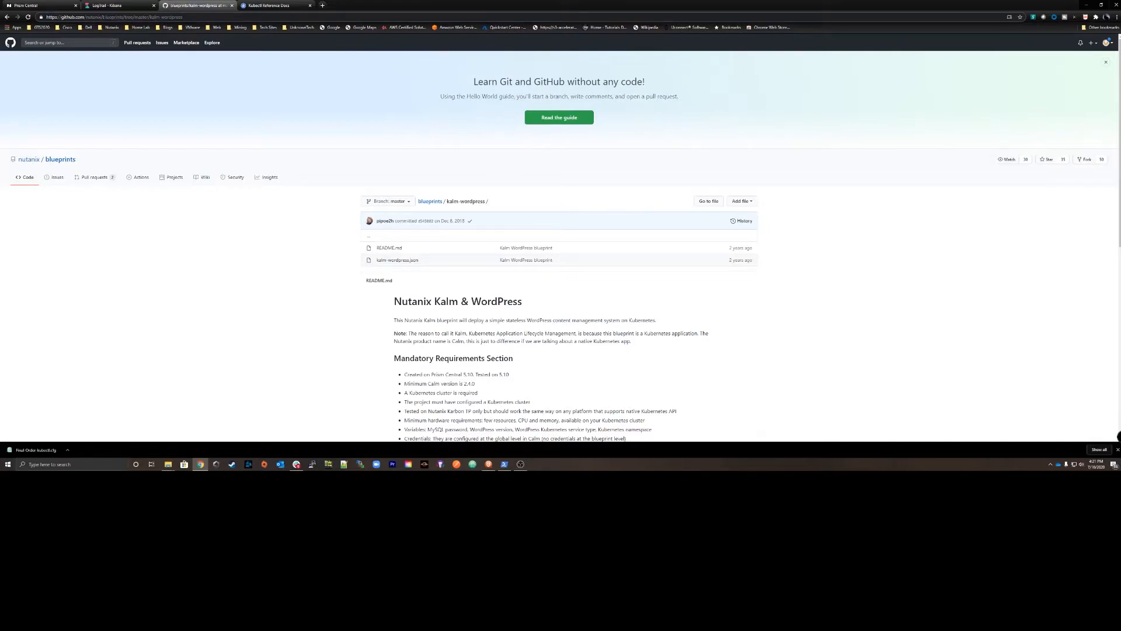
left_click_drag(100, 17, 47, 17)
left_click(81, 241)
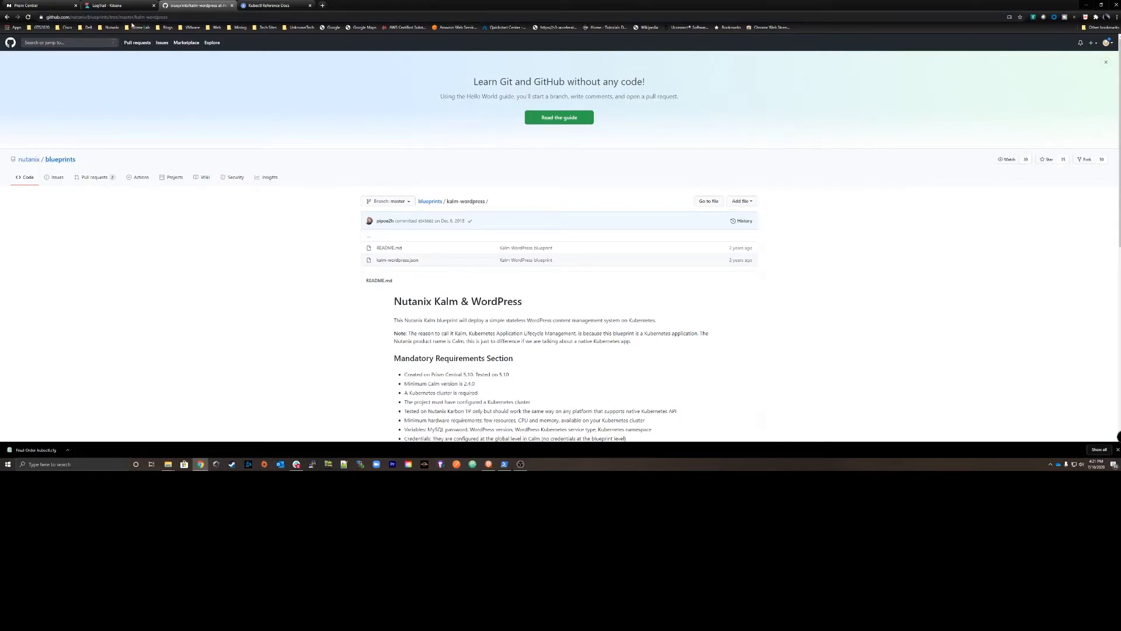
left_click_drag(169, 17, 136, 17)
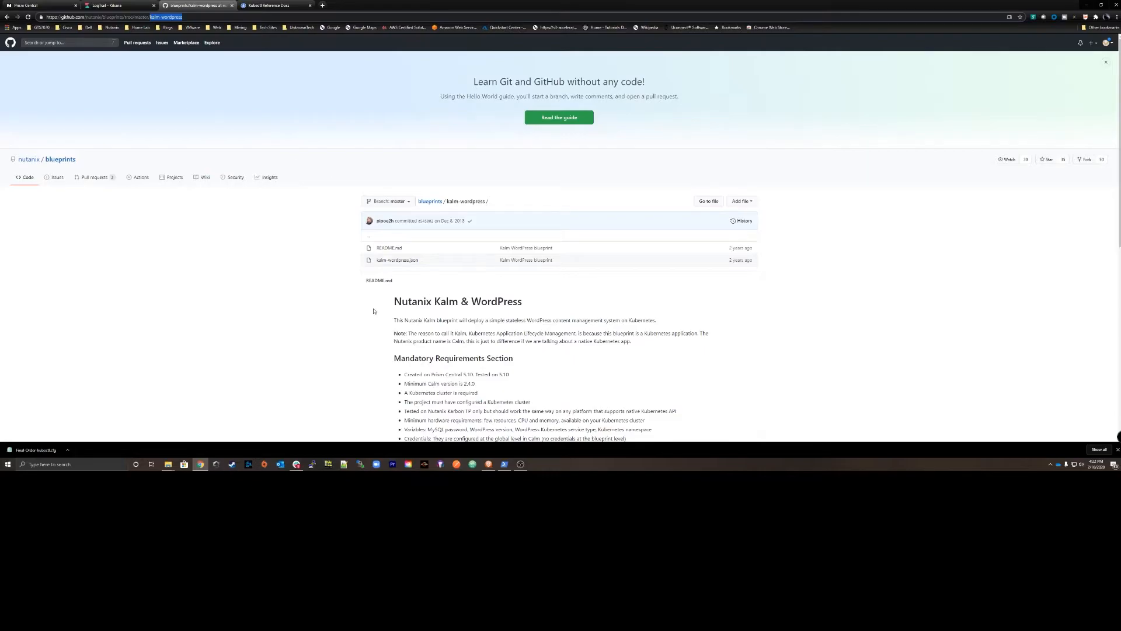
left_click(170, 467)
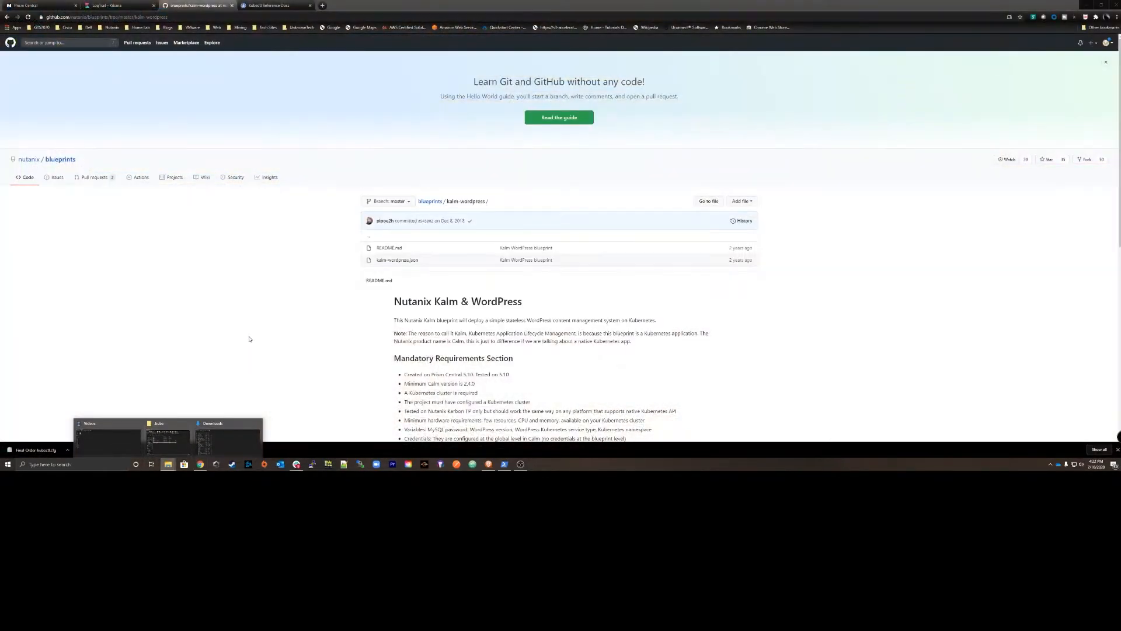
left_click(249, 339)
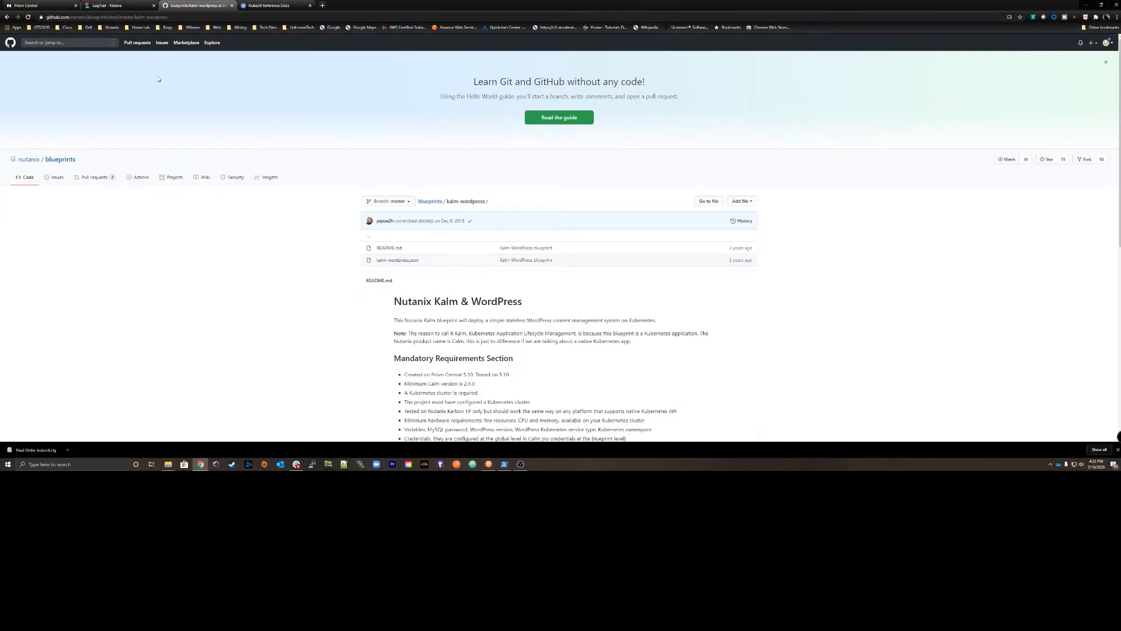
Return to Prism Central and open the provider settings in Calm.
left_click(32, 7)
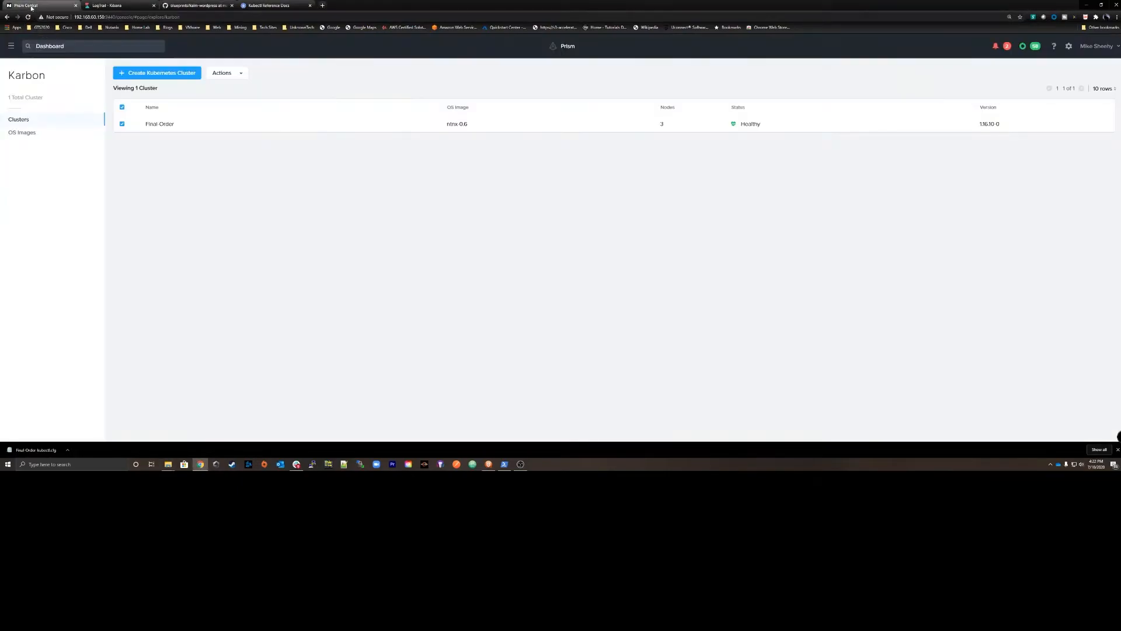
left_click(11, 46)
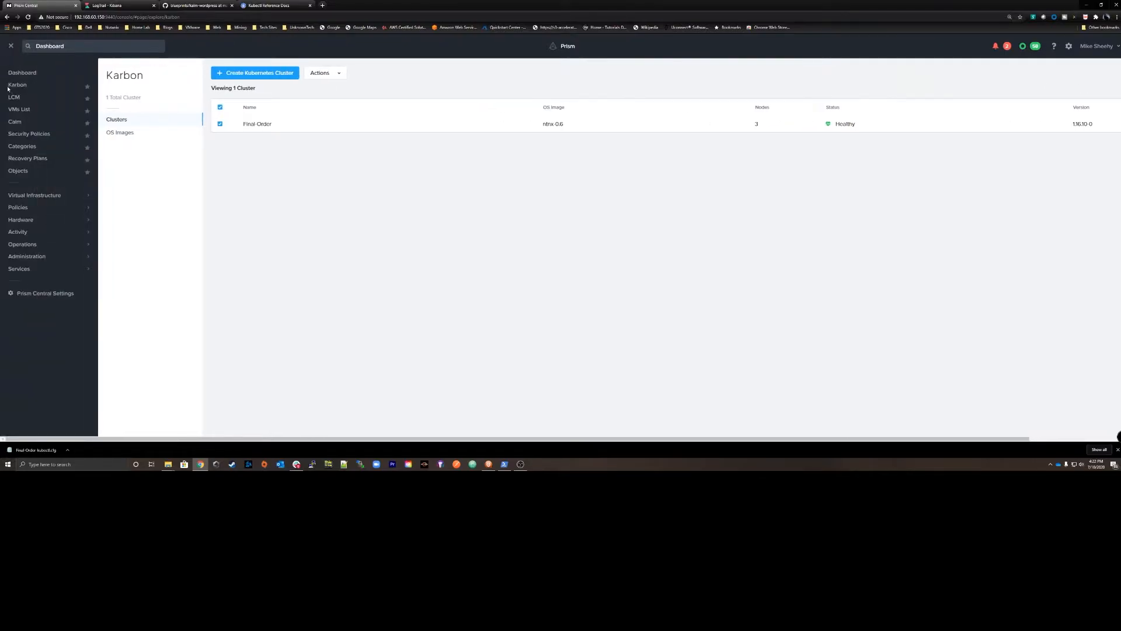
left_click(15, 122)
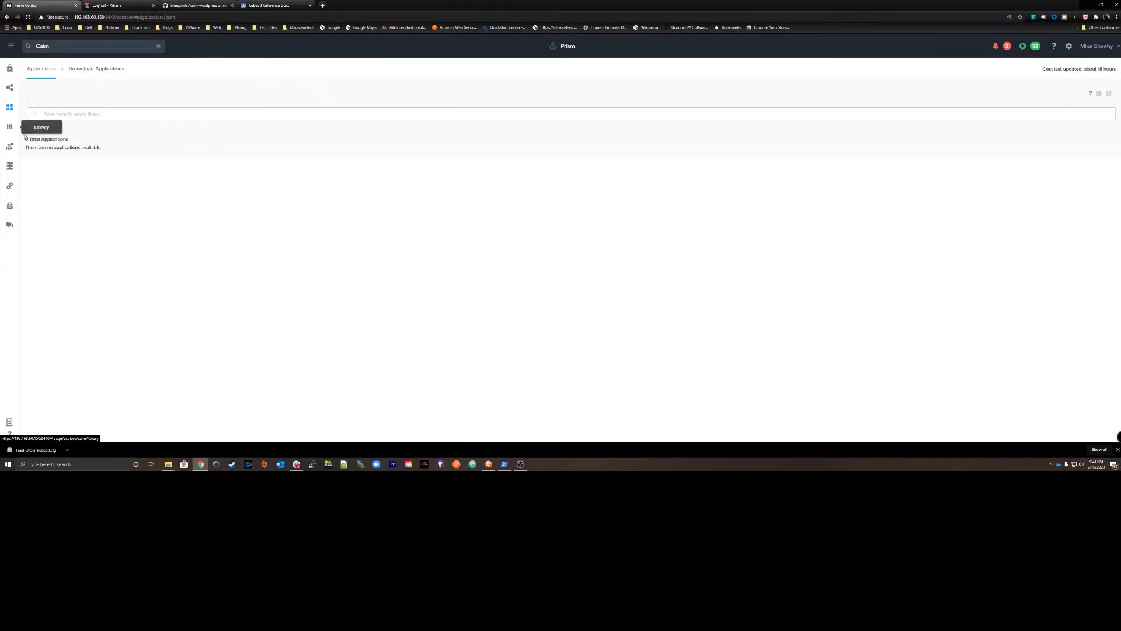
left_click(10, 186)
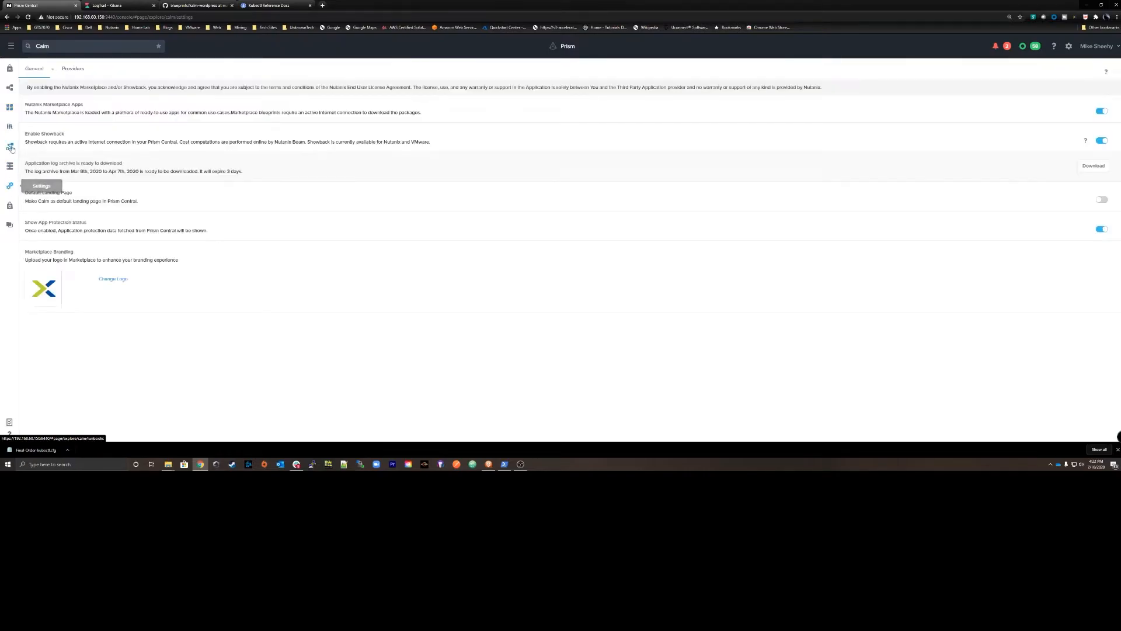
left_click(71, 70)
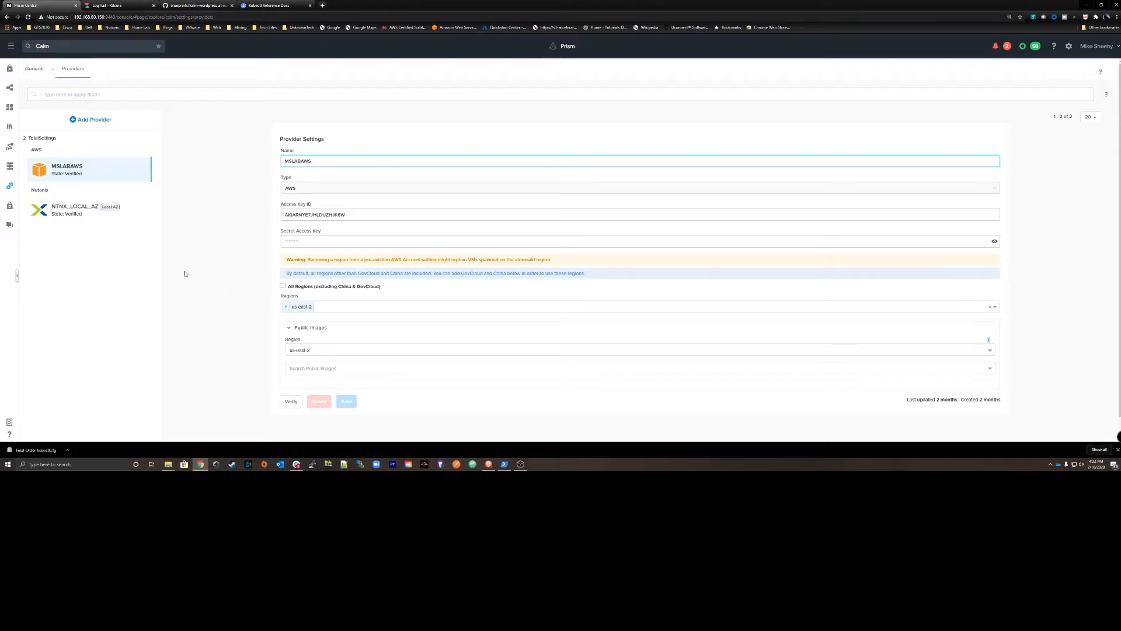
Add a new provider of type Kubernetes with Karbon as its Kubernetes type.
left_click(93, 119)
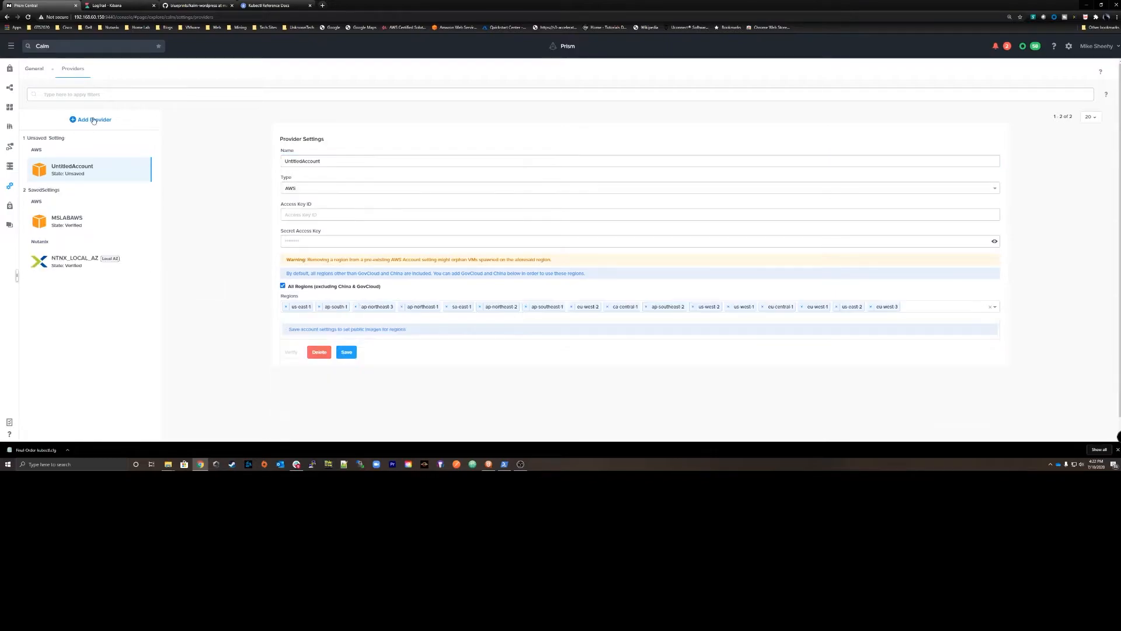
left_click(367, 161)
left_click(327, 188)
scroll(309, 233, "down", 2)
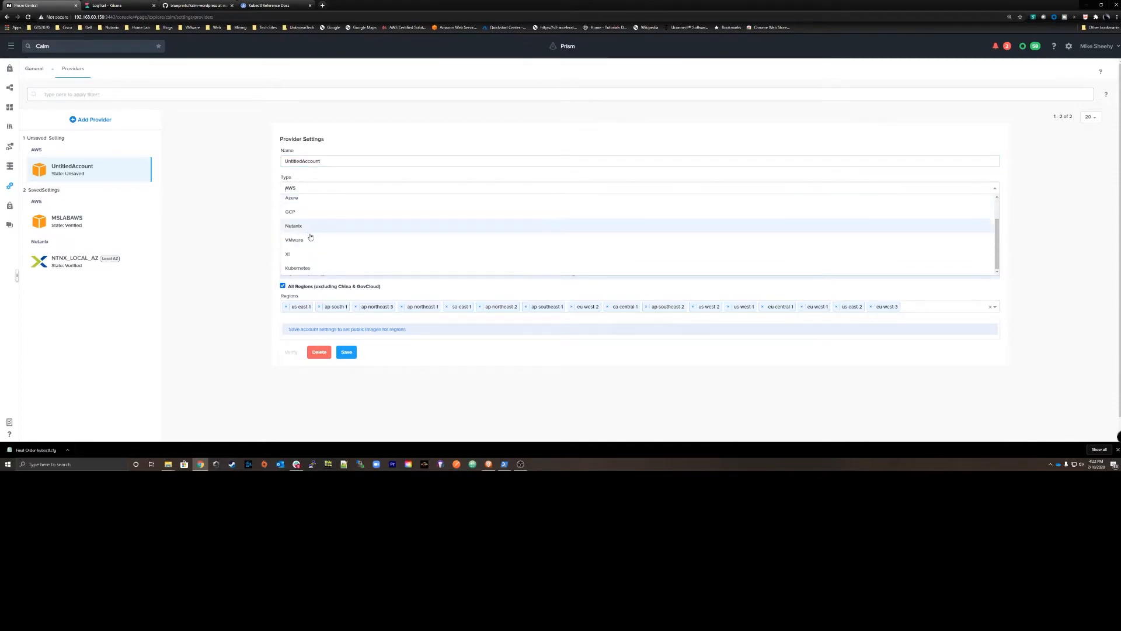
left_click(309, 268)
left_click(308, 215)
left_click(302, 242)
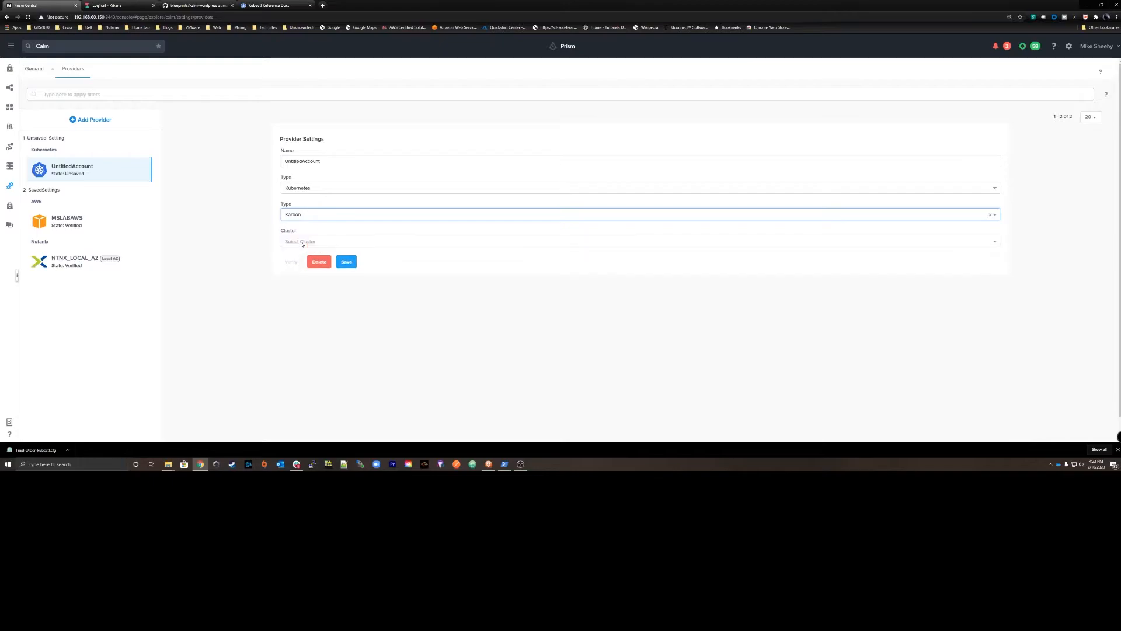
Choose Final-Order as the Kubernetes provider's cluster, and save and verify the provider account.
left_click(302, 244)
left_click(303, 255)
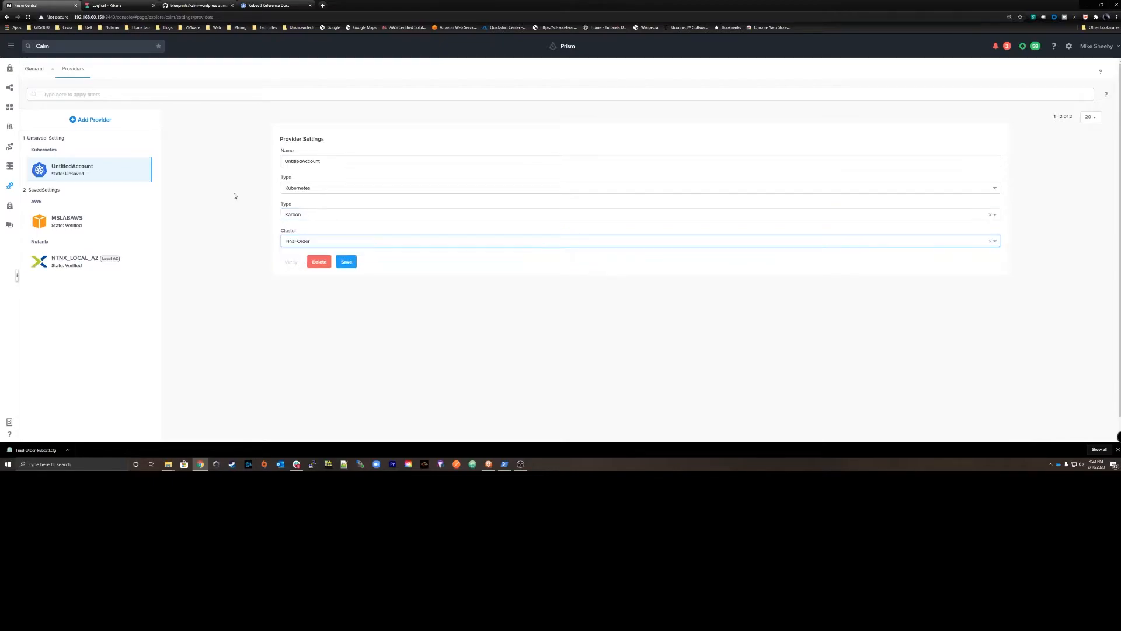
left_click(314, 243)
left_click(274, 245)
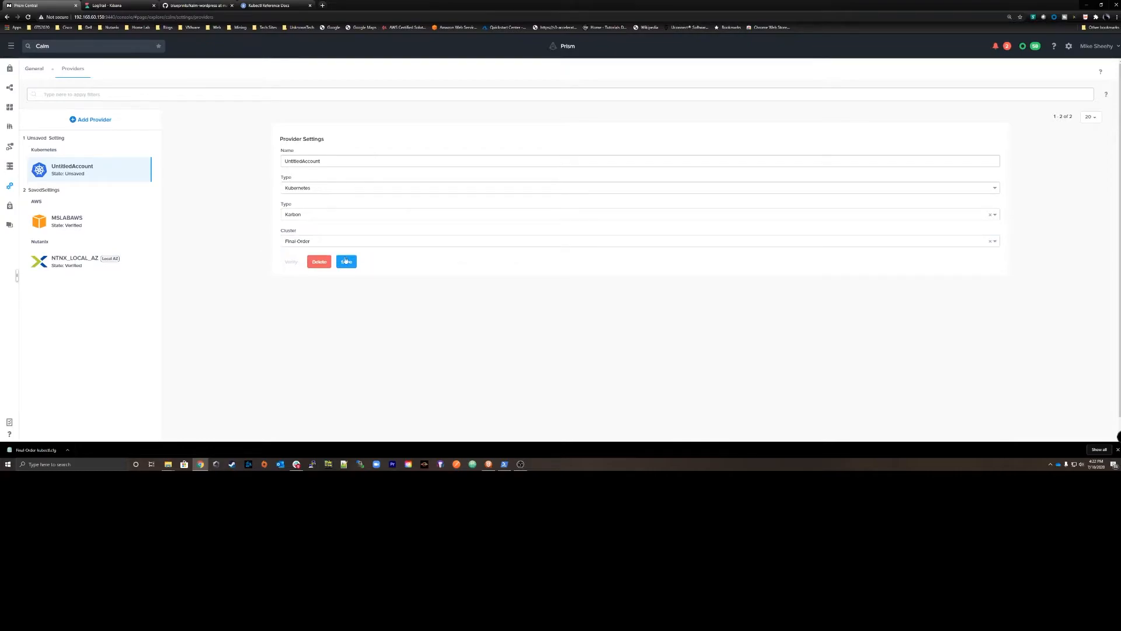
left_click(344, 261)
left_click(291, 262)
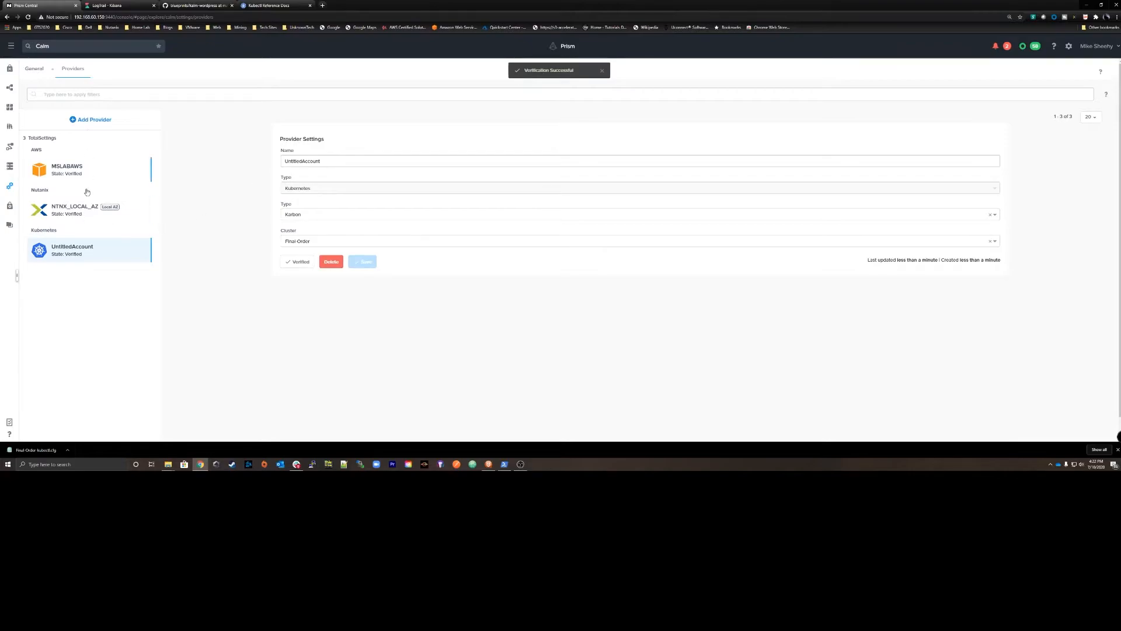
Add Kubernetes as a provider to the default project in Calm with the Karbon account, and save the project.
left_click(8, 227)
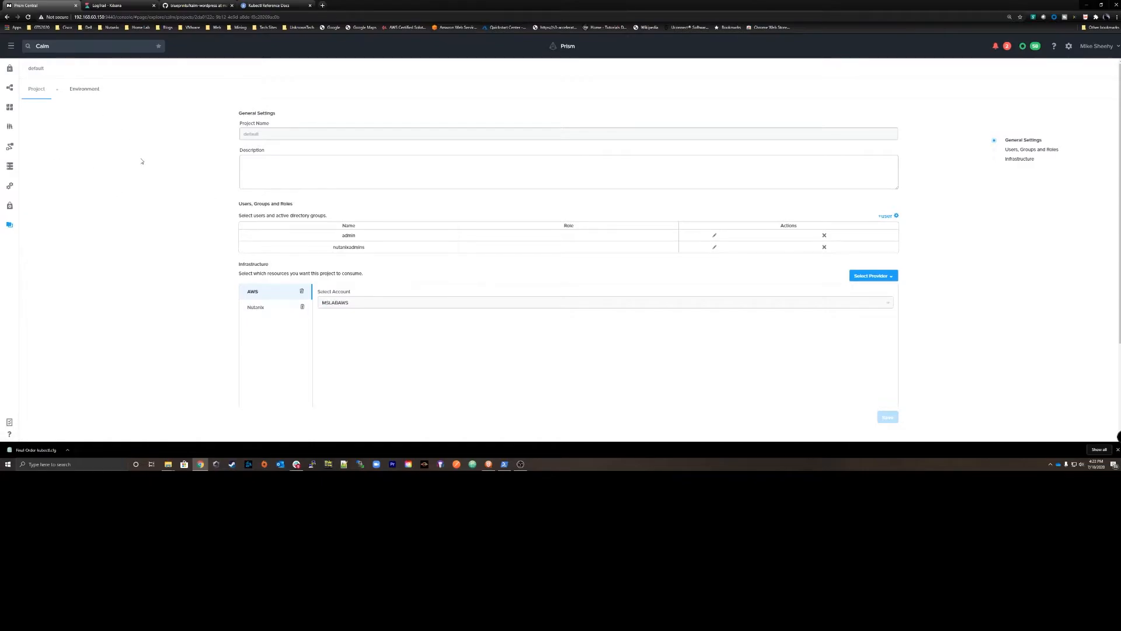
left_click(870, 276)
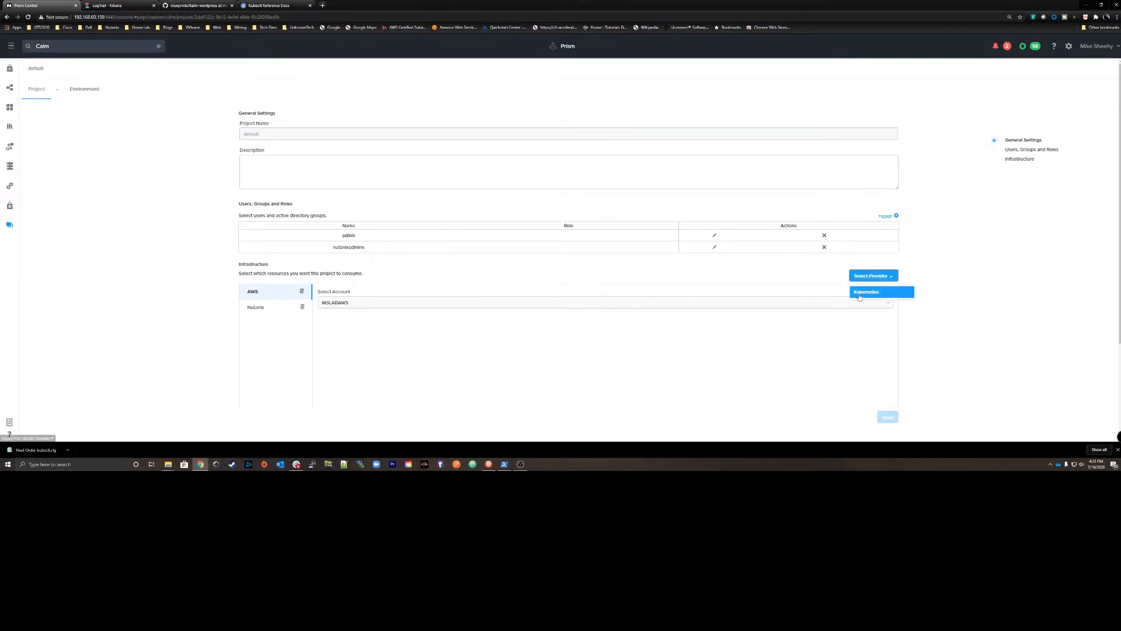
left_click(872, 293)
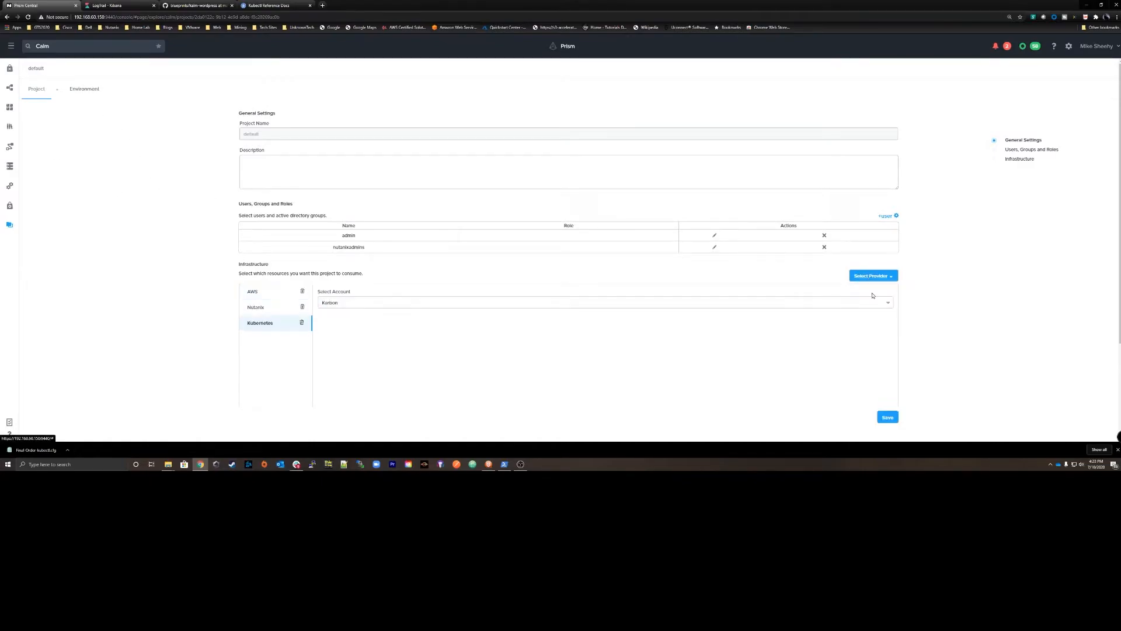
left_click(344, 302)
left_click(351, 319)
left_click(887, 417)
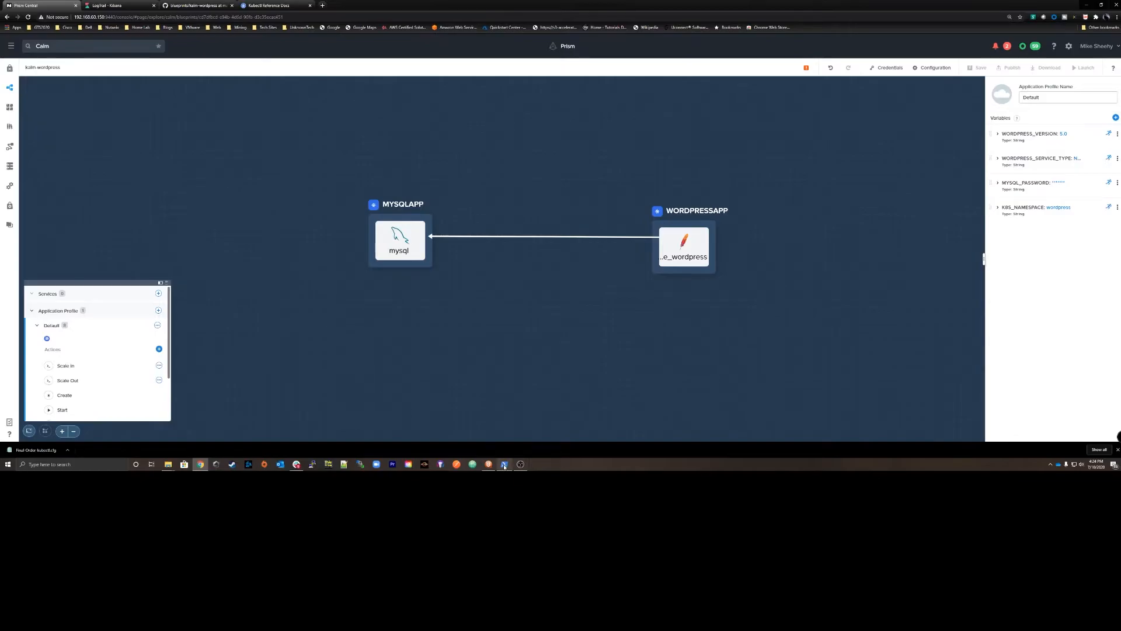
Switch to PowerShell and create a namespace called wordpress with kubectl, using the final-order-kubectl.cfg kubeconfig.
left_click(505, 464)
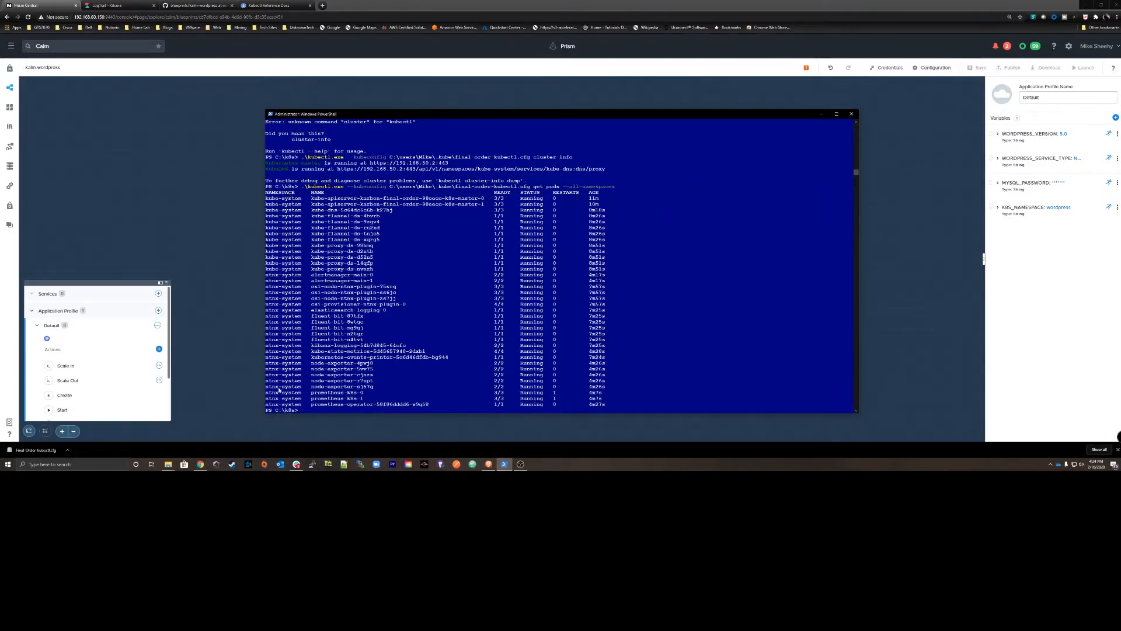
key("Up")
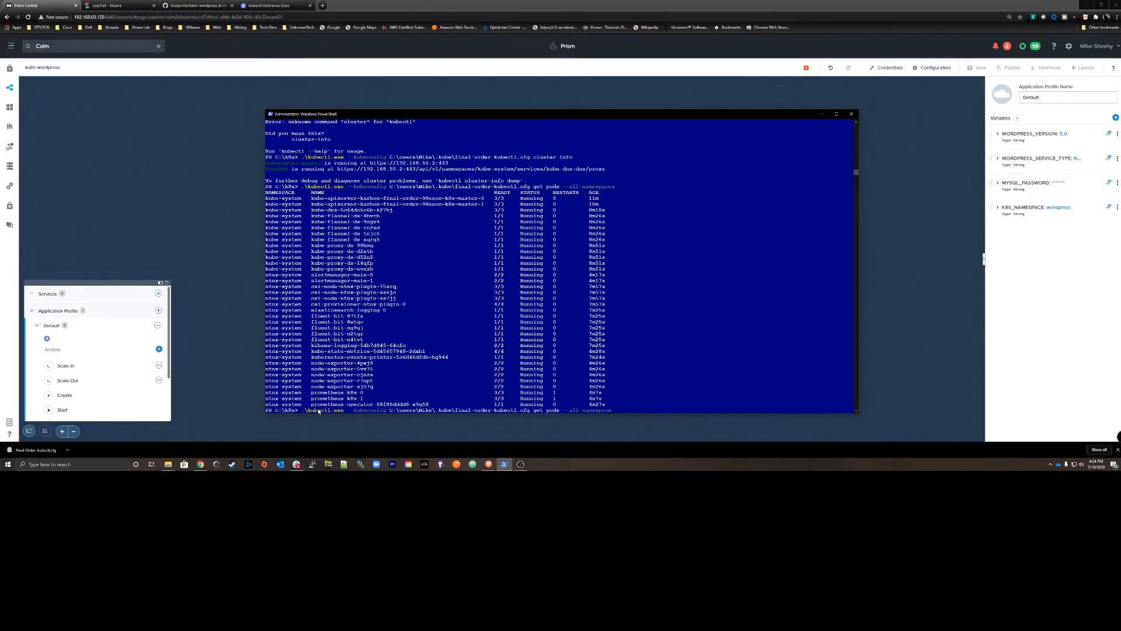
key("BackSpace")
key("BackSpace")
key("BackSpace")
key("BackSpace")
key("BackSpace")
key("BackSpace")
key("BackSpace")
key("BackSpace")
key("BackSpace")
key("BackSpace")
key("BackSpace")
key("BackSpace")
key("BackSpace")
key("BackSpace")
key("BackSpace")
type("create namespace wordpress")
key("Return")
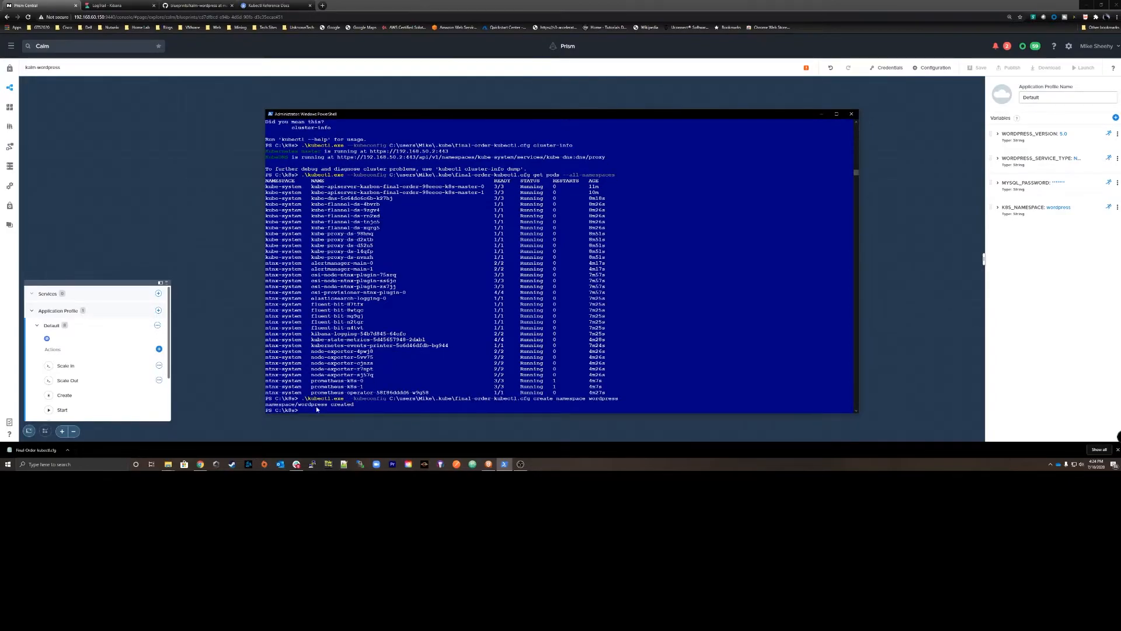
List the pods in the wordpress namespace with kubectl get pods and the same kubeconfig.
key("Up")
key("Up")
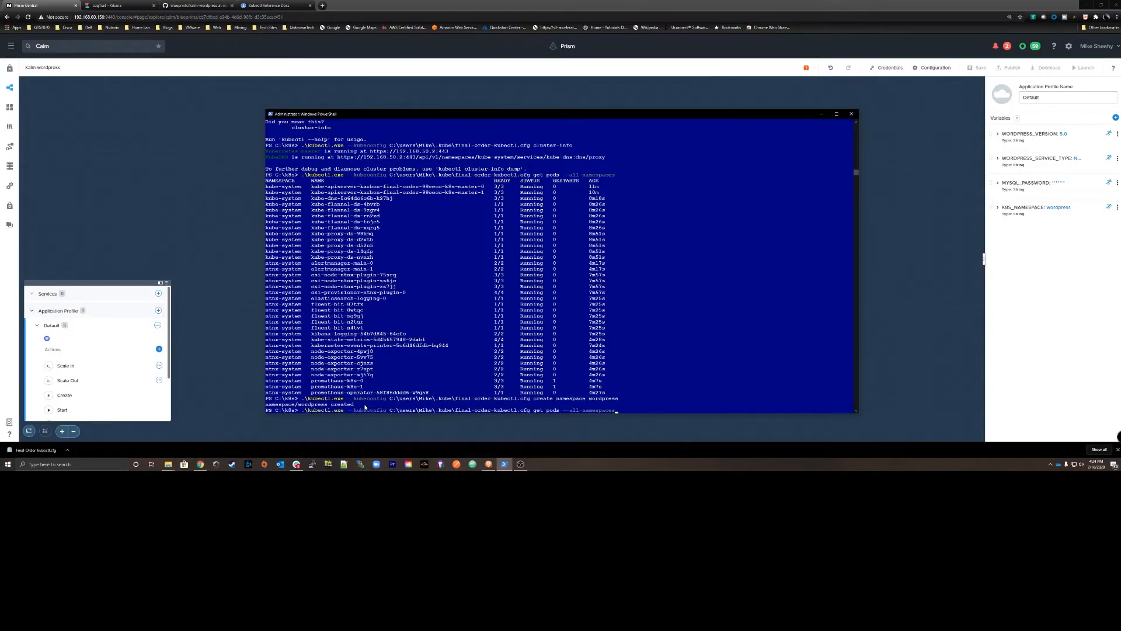
key("BackSpace")
key("BackSpace")
key("BackSpace")
key("BackSpace")
key("BackSpace")
key("BackSpace")
key("BackSpace")
key("BackSpace")
key("BackSpace")
key("BackSpace")
key("BackSpace")
key("BackSpace")
type("space wordpress")
key("Return")
Run the kubectl pod query for the wordpress namespace once more.
key("Up")
key("BackSpace")
key("BackSpace")
key("BackSpace")
key("BackSpace")
key("BackSpace")
key("BackSpace")
key("BackSpace")
key("BackSpace")
key("BackSpace")
key("BackSpace")
key("BackSpace")
key("BackSpace")
key("BackSpace")
key("BackSpace")
key("BackSpace")
key("BackSpace")
key("BackSpace")
key("BackSpace")
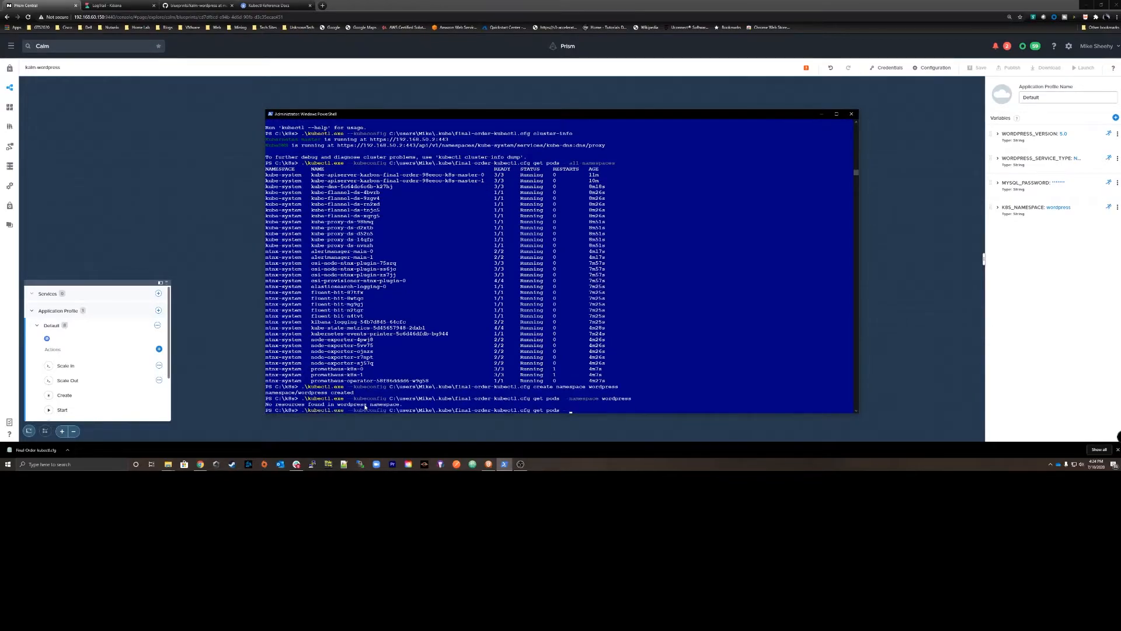
type("namespace wordpress")
key("Return")
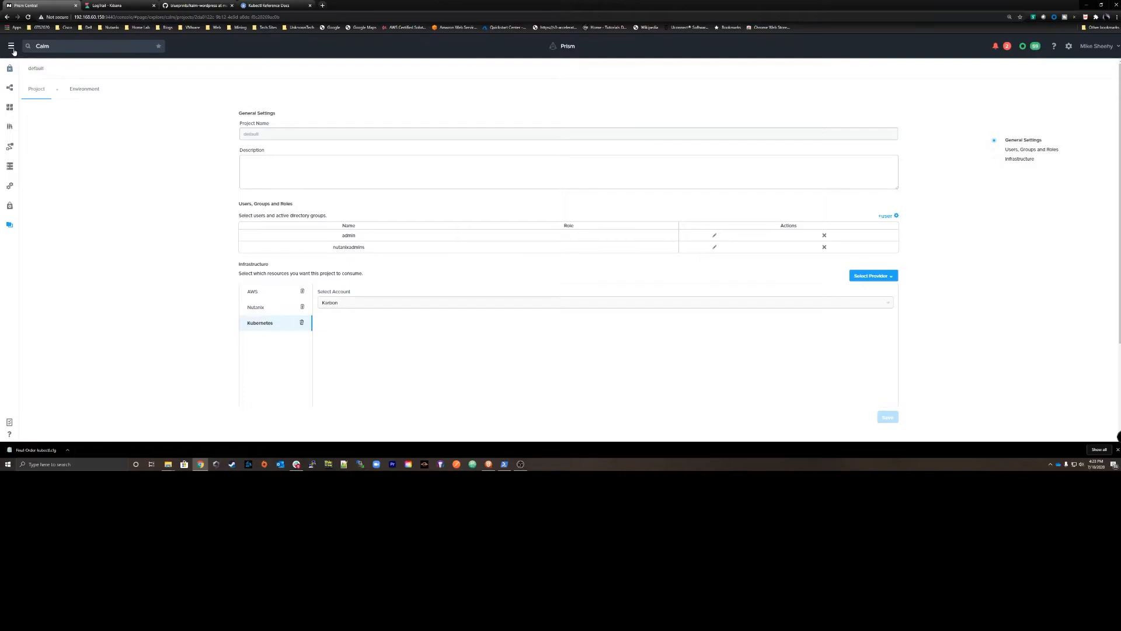
In Prism Central, go to Calm's blueprints and choose the kalm-wordpress file from Downloads for upload.
left_click(11, 47)
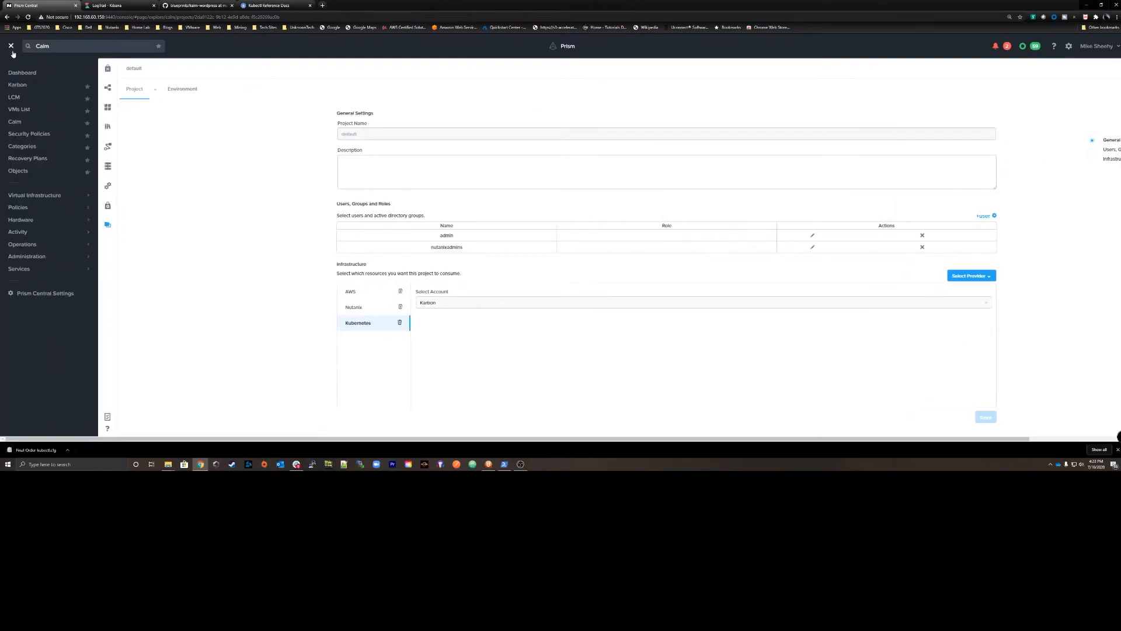
left_click(14, 122)
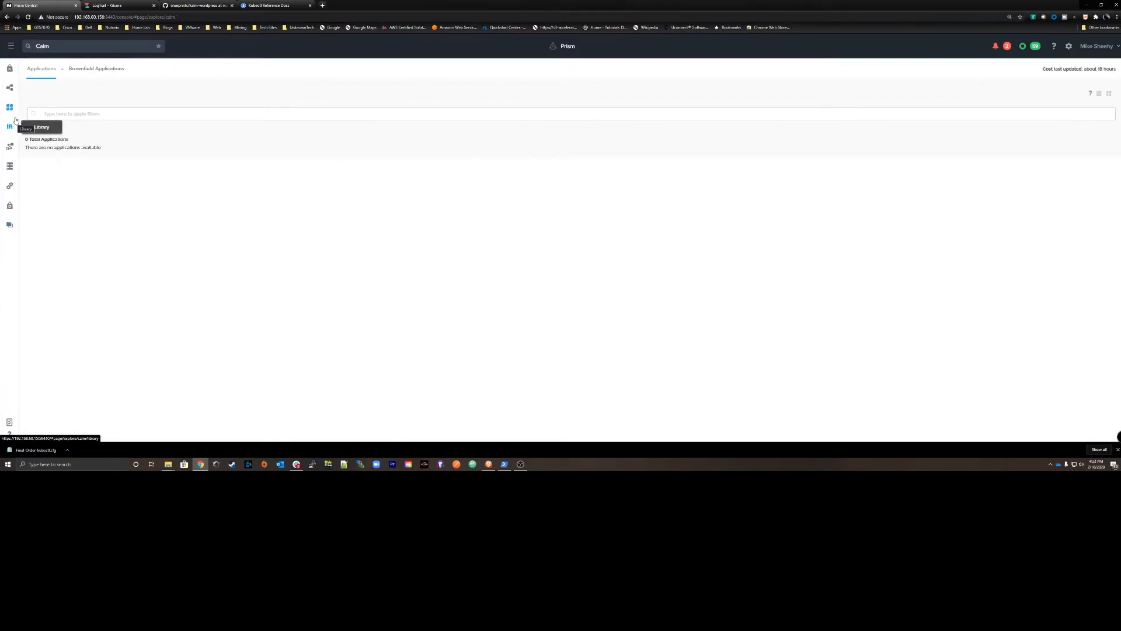
left_click(9, 88)
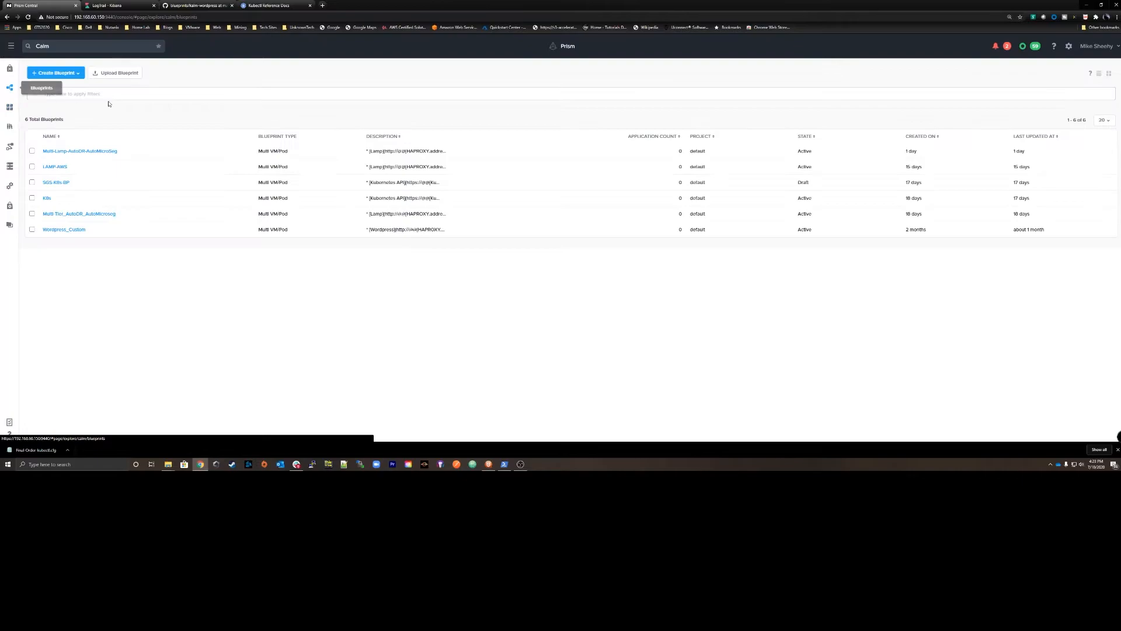
left_click(117, 74)
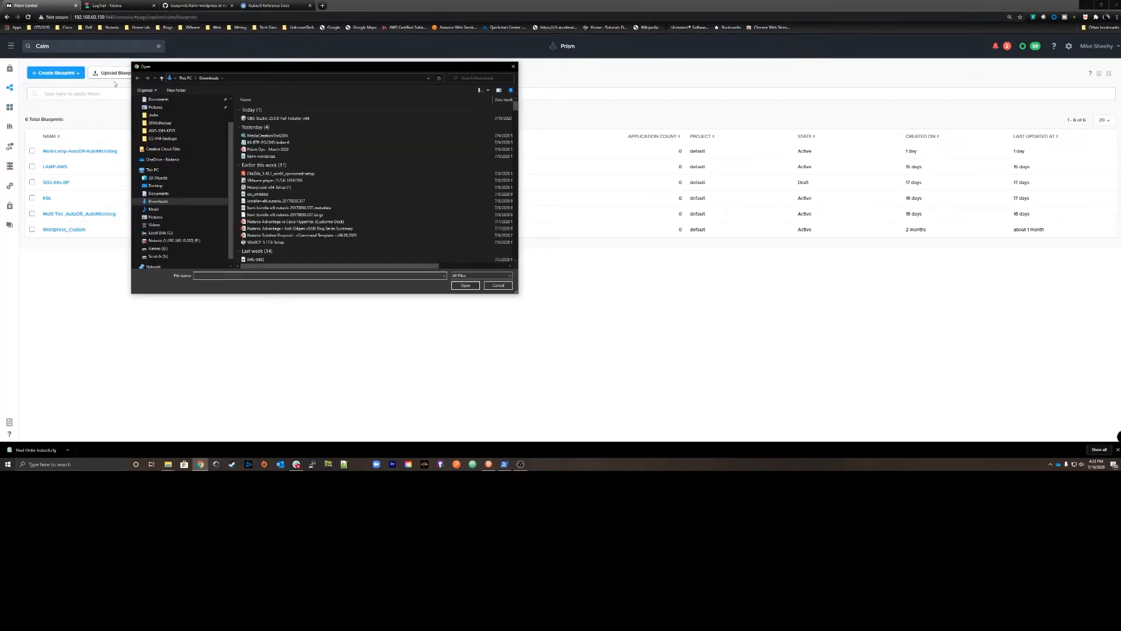
left_click(256, 157)
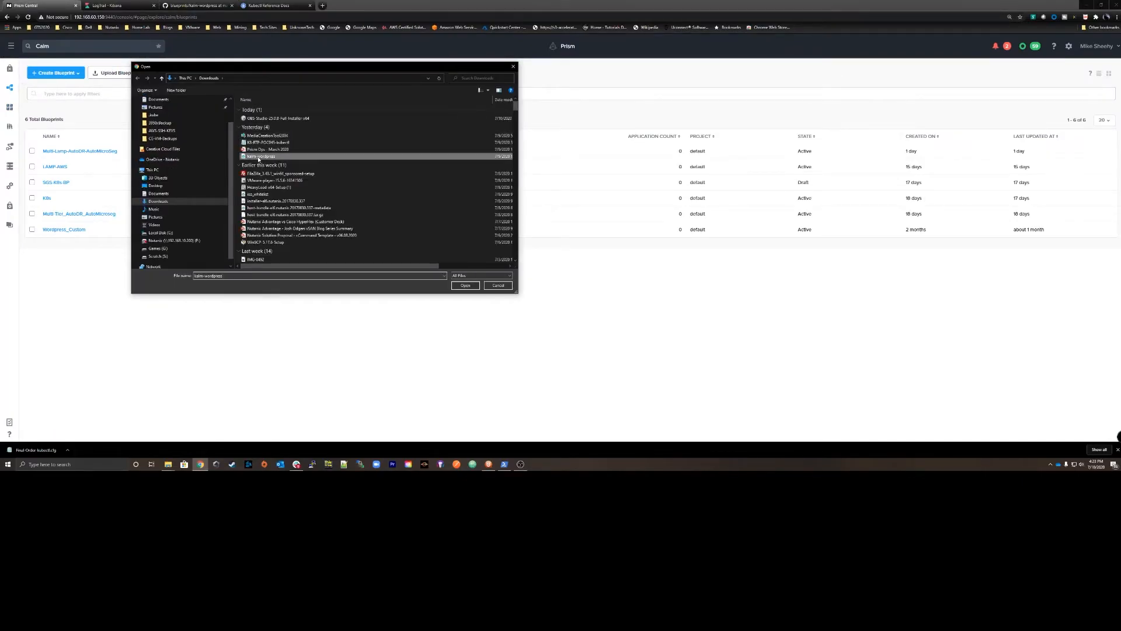
left_click(465, 287)
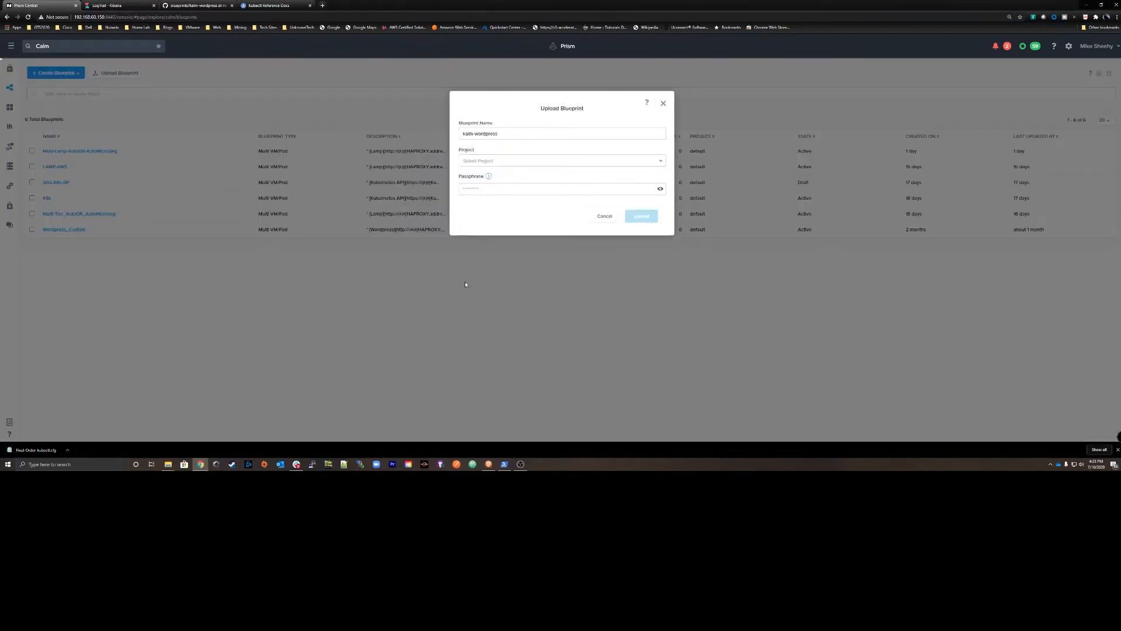
Assign the kalm-wordpress blueprint to the default project, enter its passphrase, and upload it.
left_click(485, 188)
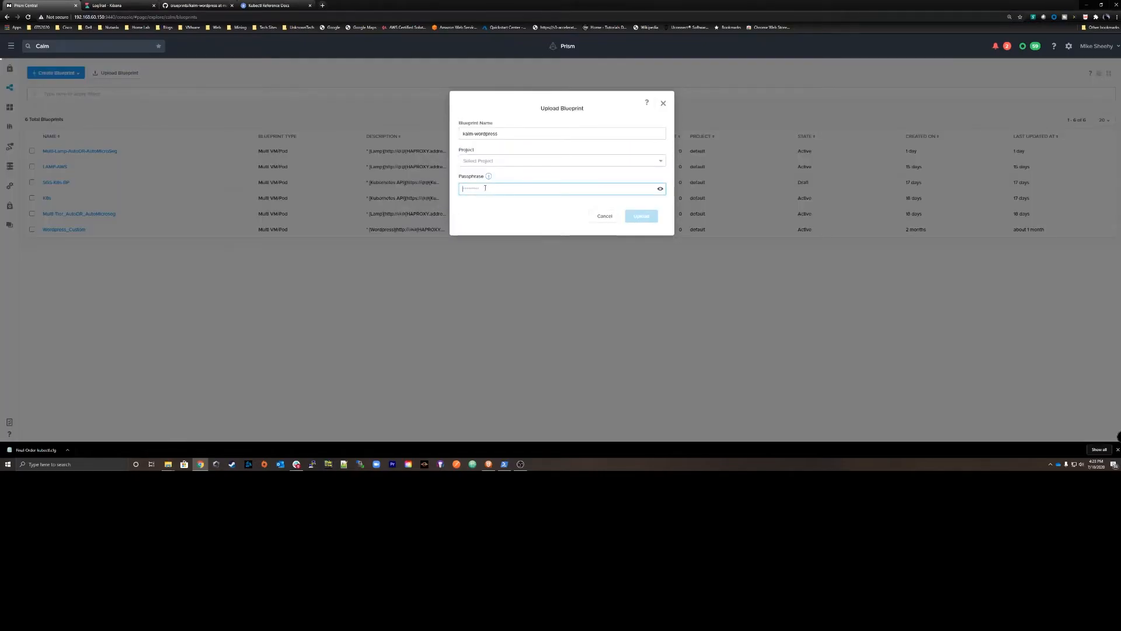
left_click(495, 161)
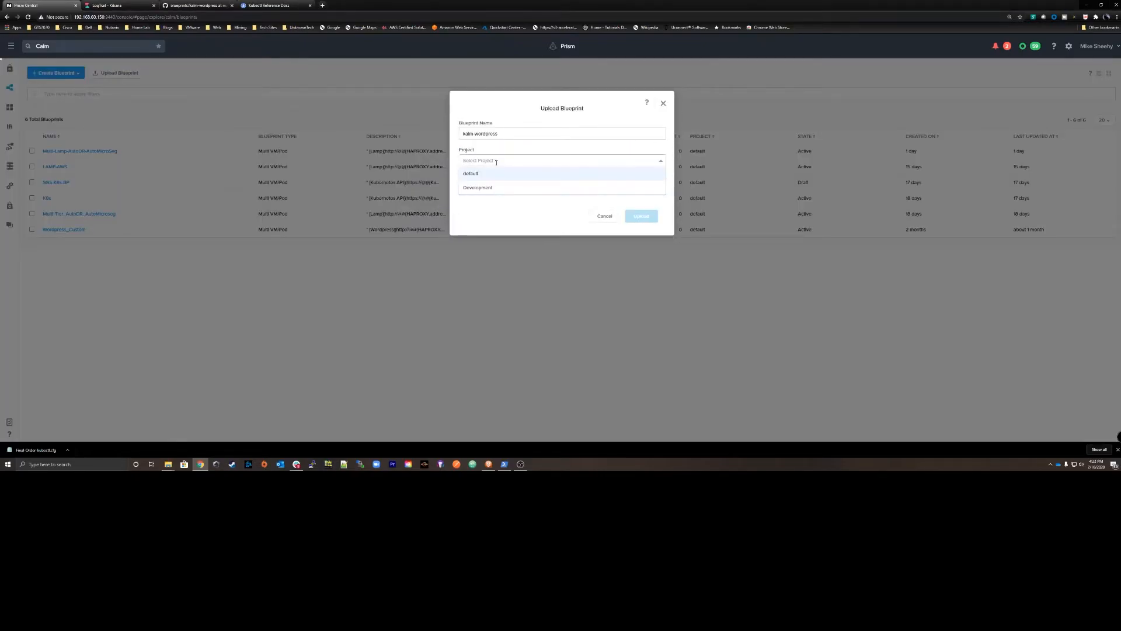
left_click(468, 174)
left_click(472, 190)
type("•••••••")
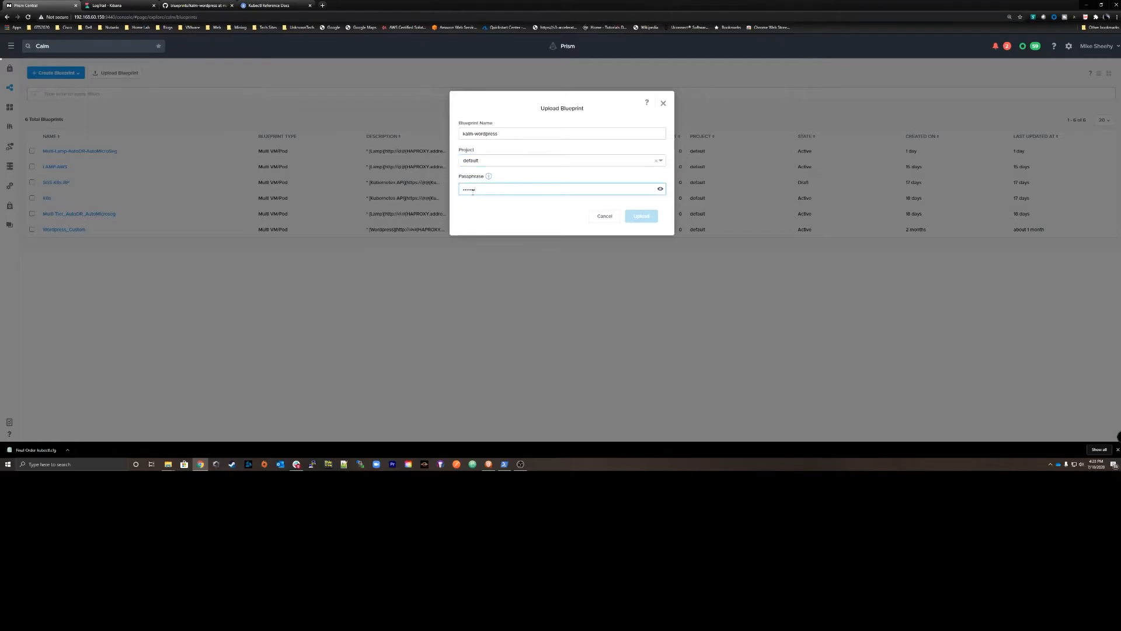
left_click(640, 216)
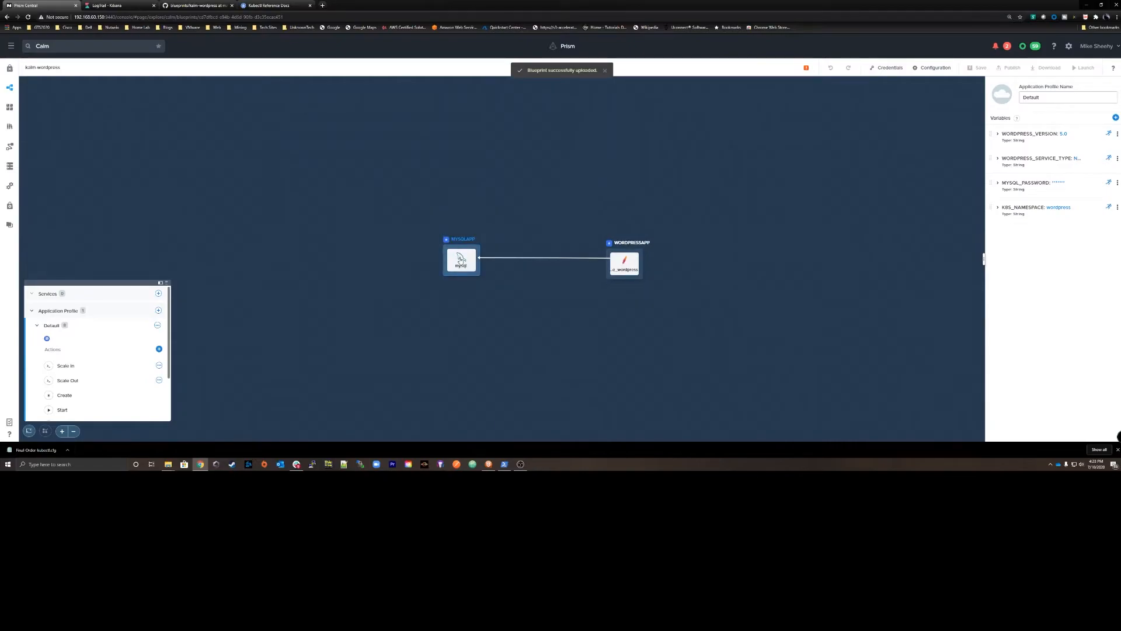
Examine the blueprint's MySQL and WordPress pods and the variables of its Default application profile.
scroll(428, 245, "up", 2)
scroll(376, 261, "up", 2)
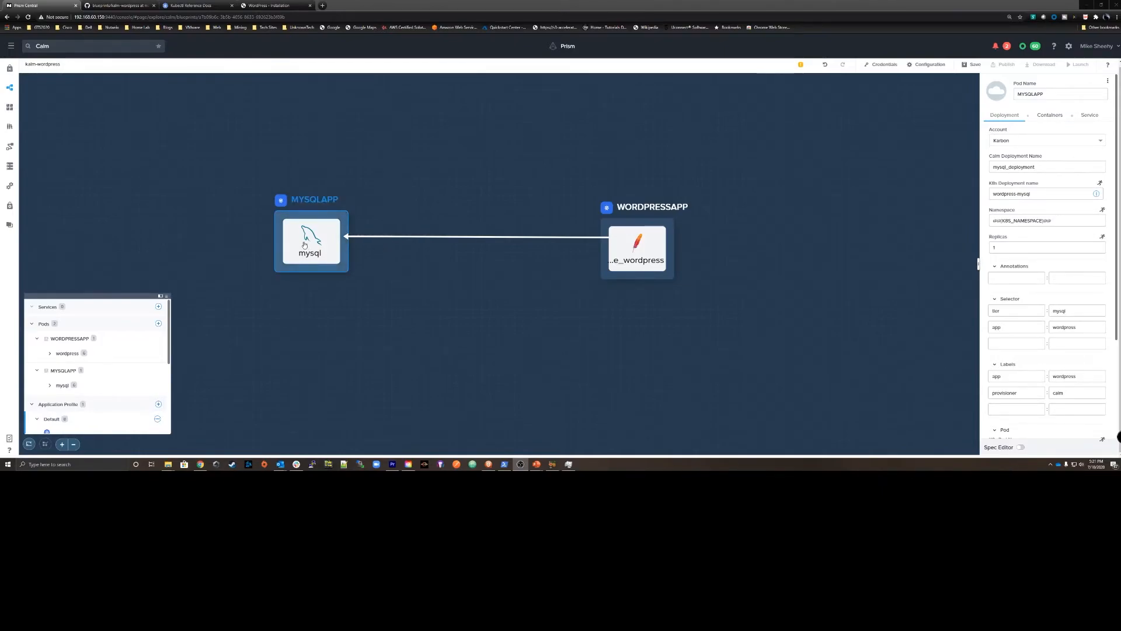
scroll(65, 375, "down", 1)
left_click(65, 376)
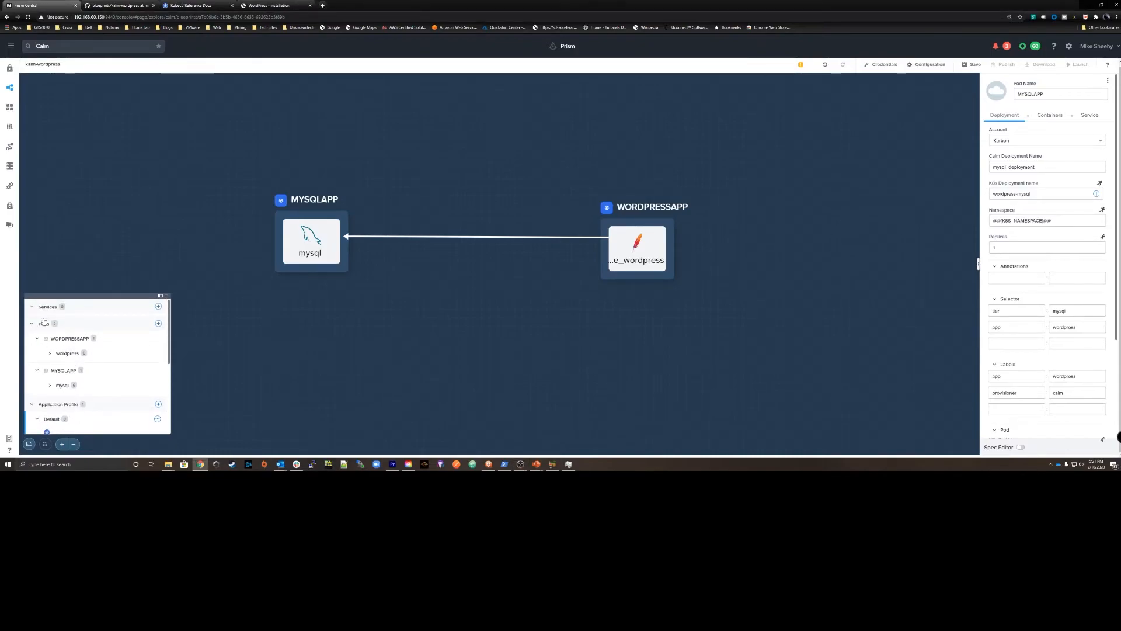
scroll(58, 339, "down", 2)
left_click(52, 322)
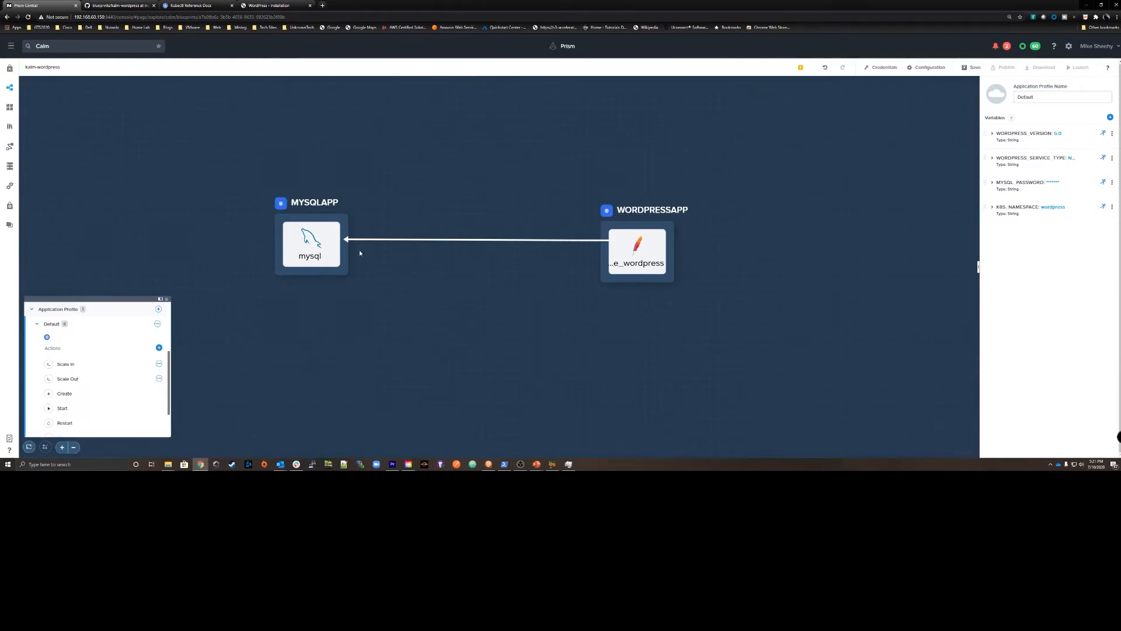
Examine the MYSQLAPP pod's deployment settings, including account, namespace, replicas, selectors, labels and DNS policy.
left_click(305, 244)
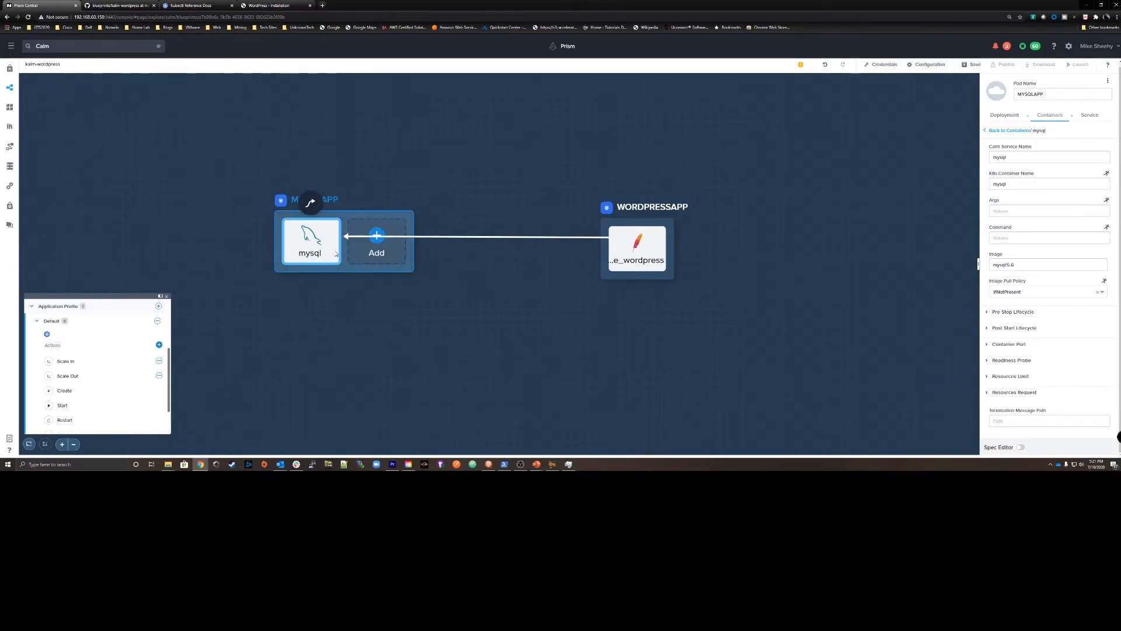
left_click(1004, 115)
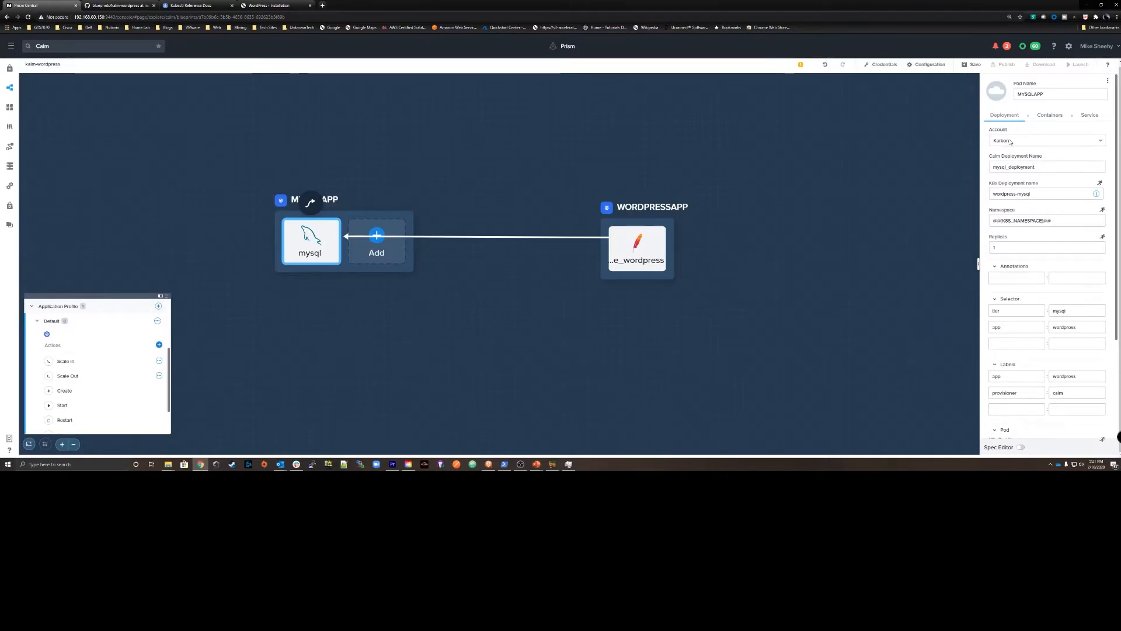
left_click(1007, 141)
left_click(985, 143)
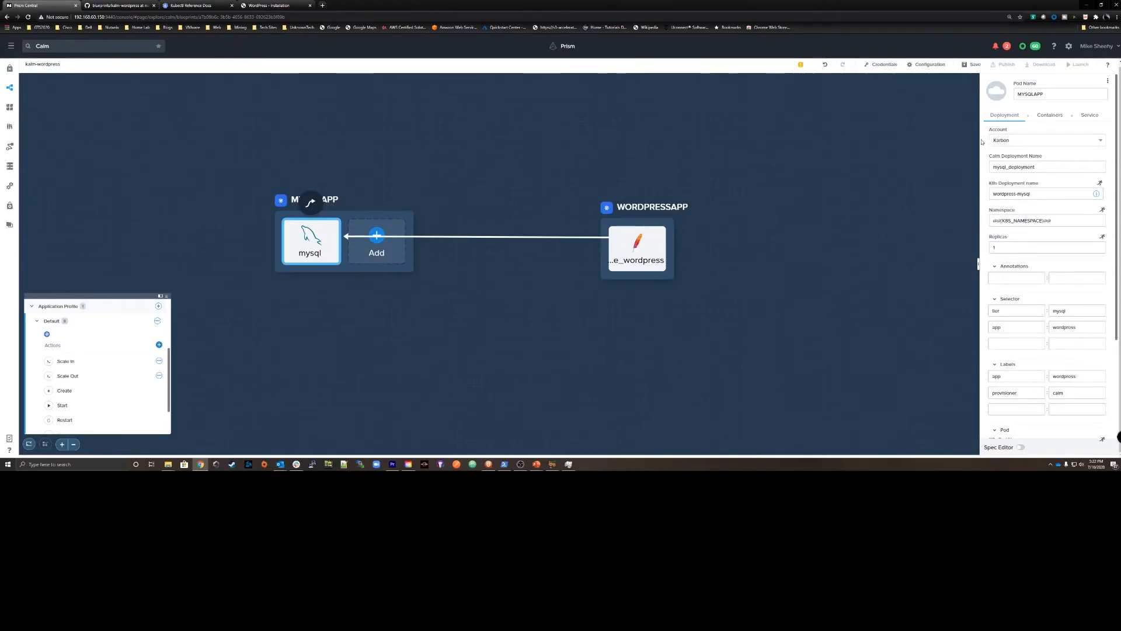
scroll(990, 199, "down", 3)
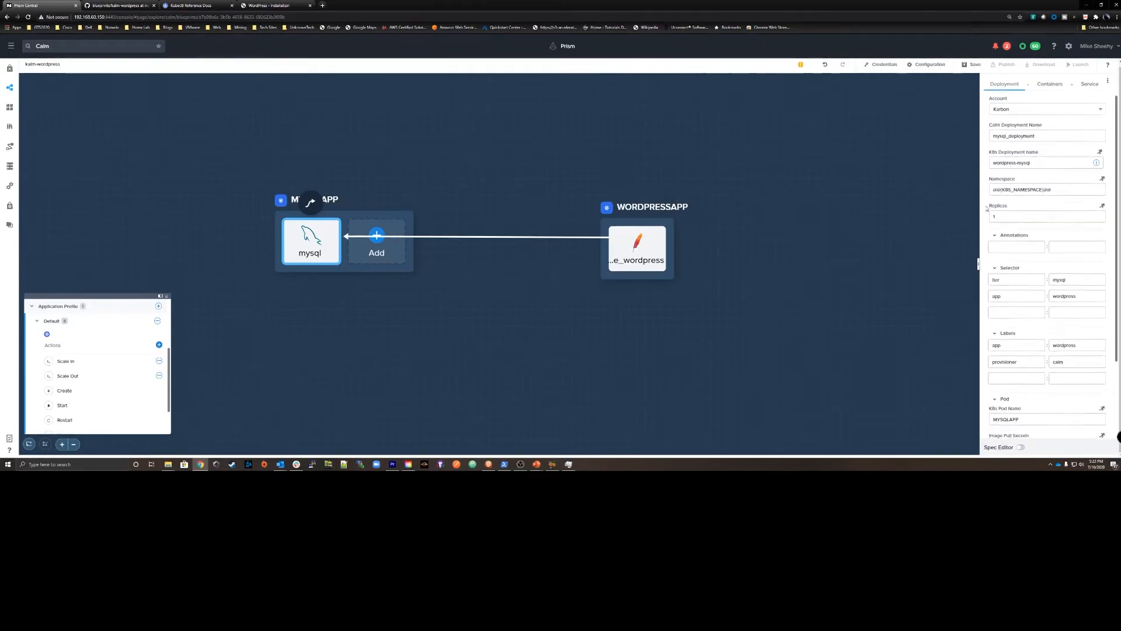
scroll(986, 209, "down", 2)
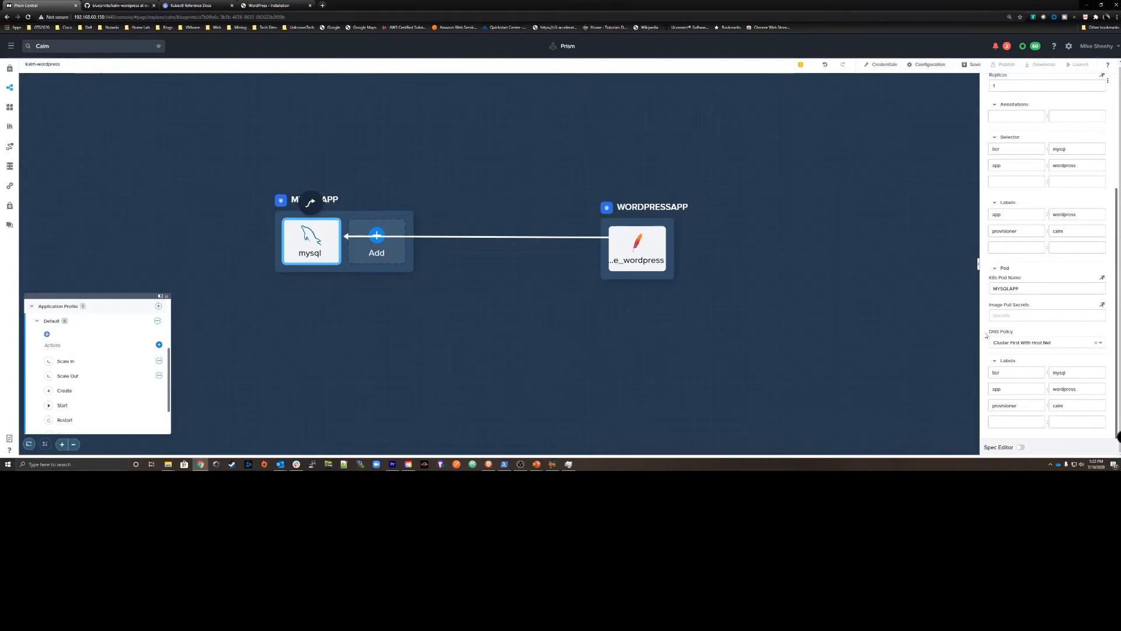
scroll(988, 316, "up", 5)
Examine the mysql container's image and port settings, and the MYSQLAPP service's type, port list, labels and selectors.
left_click(1052, 115)
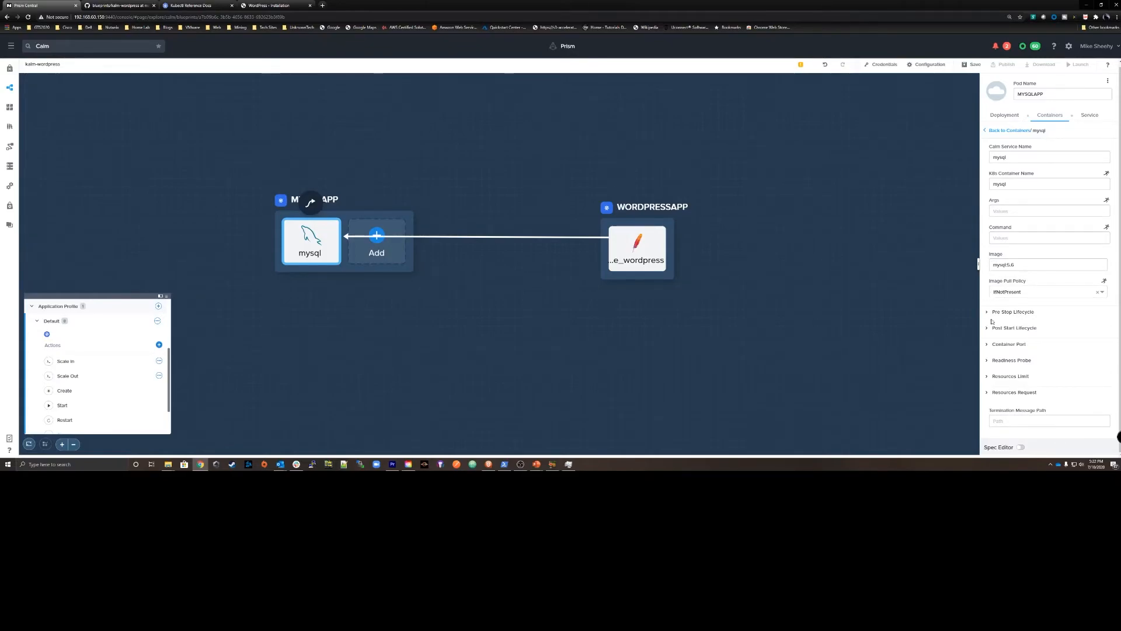
left_click(1009, 344)
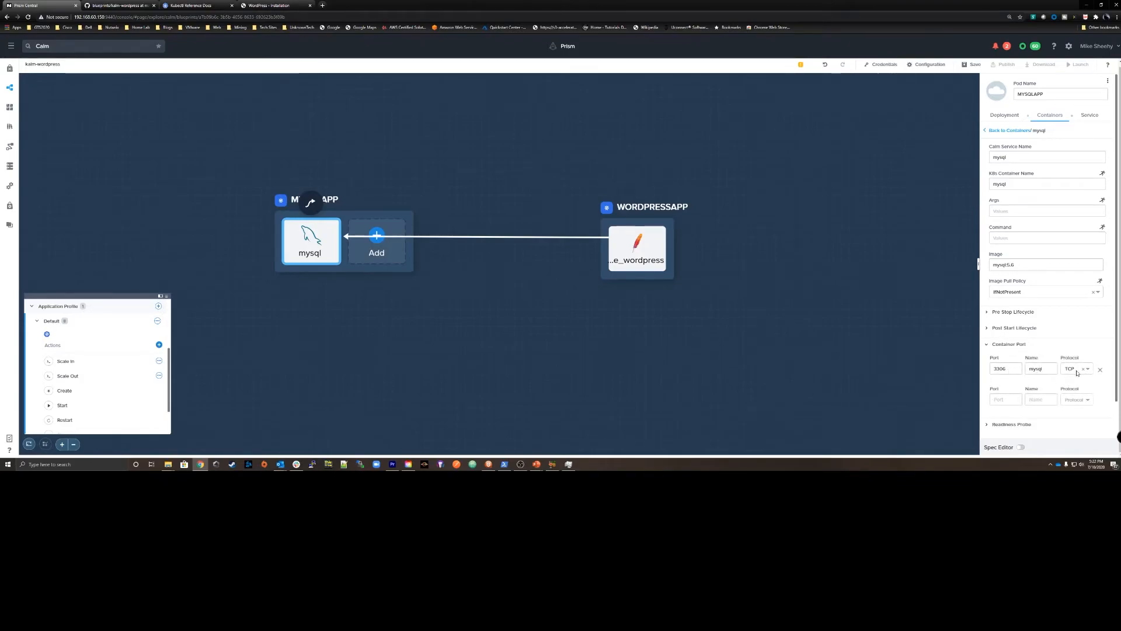
scroll(1073, 363, "down", 1)
scroll(1044, 195, "up", 2)
left_click(1089, 116)
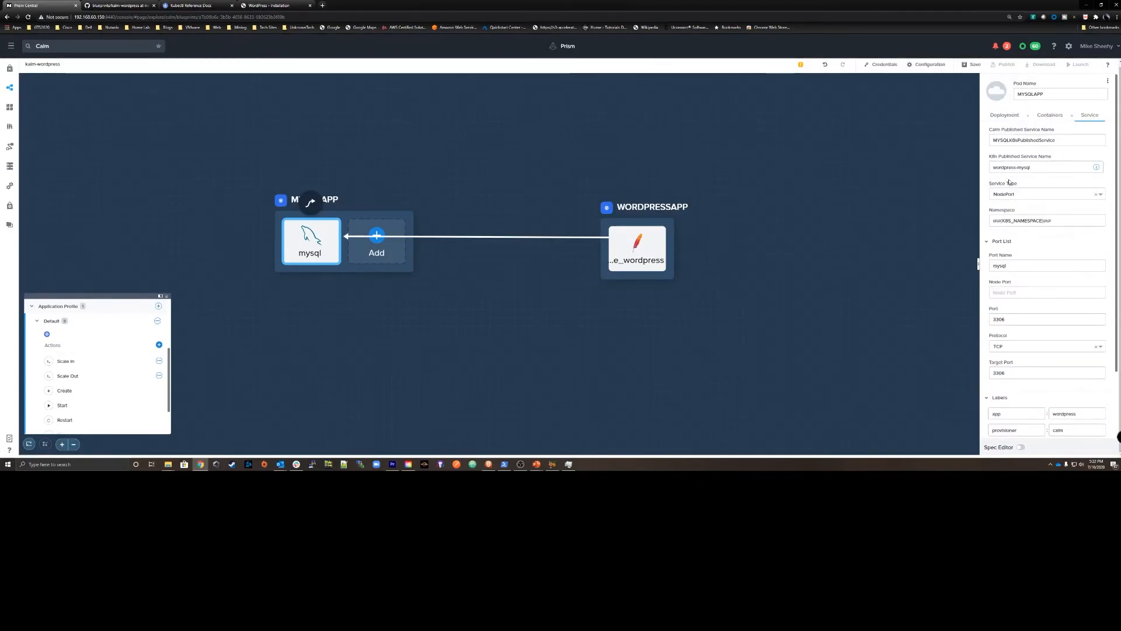
left_click(1019, 243)
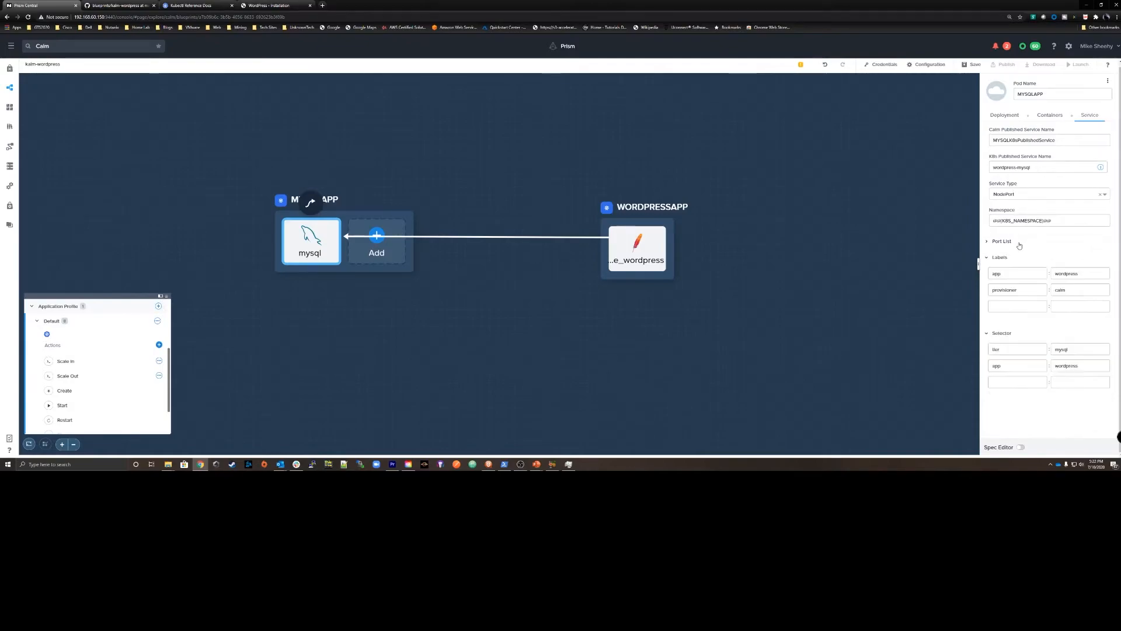
left_click(998, 242)
scroll(994, 288, "down", 2)
scroll(994, 287, "up", 3)
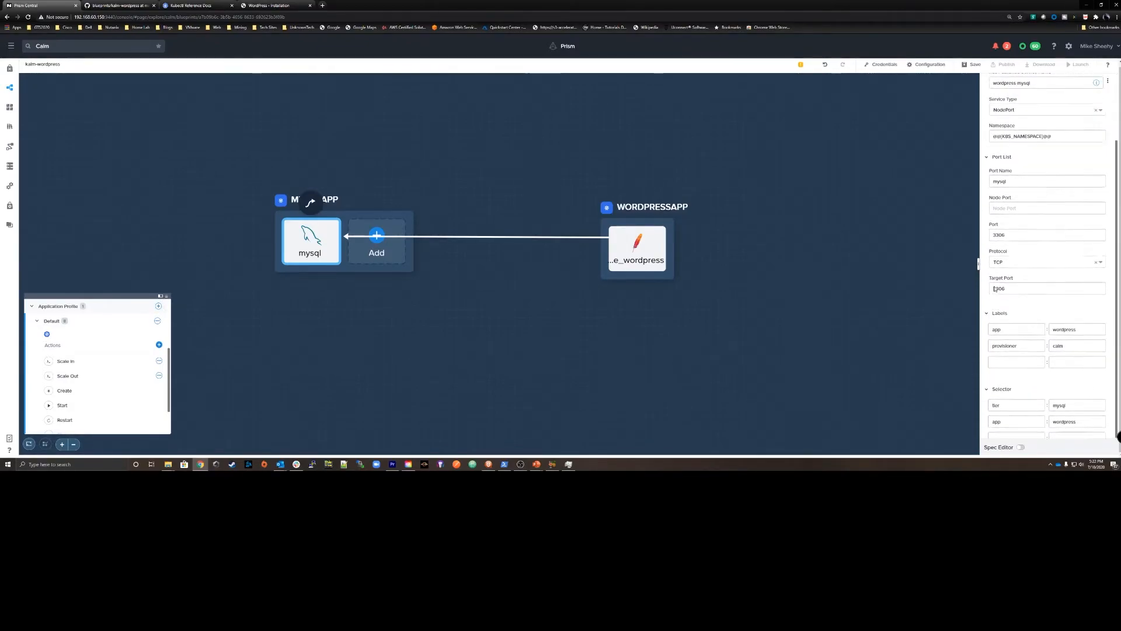
Examine the WORDPRESSAPP pod's deployment settings, including account, namespace, replicas, selectors, labels and DNS policy.
left_click(636, 255)
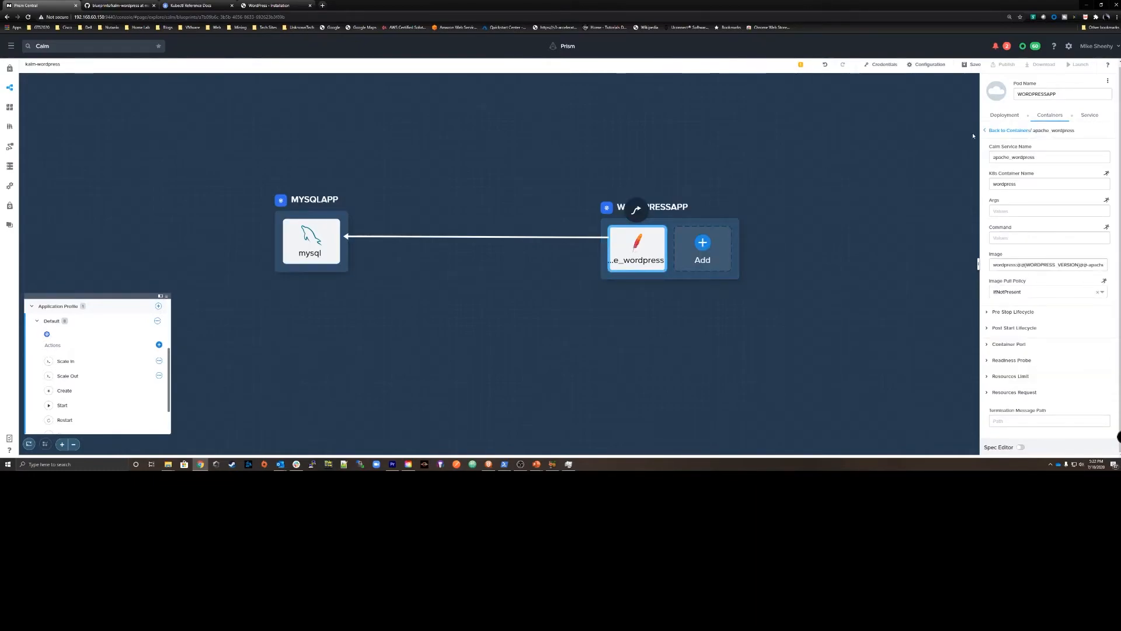
left_click(1006, 115)
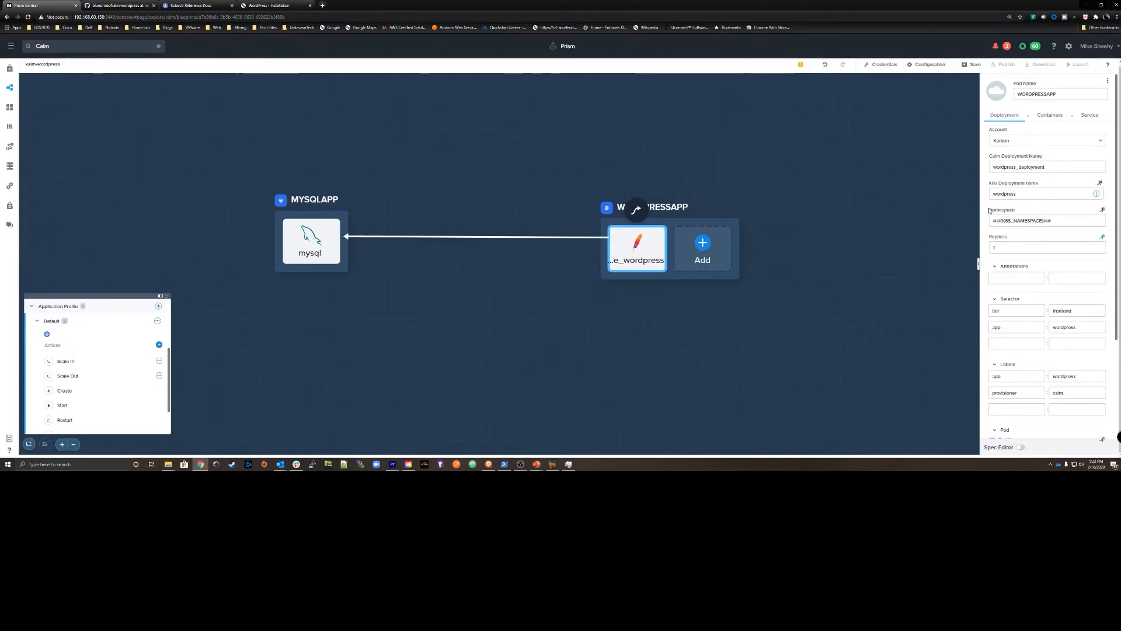
scroll(1002, 214, "down", 3)
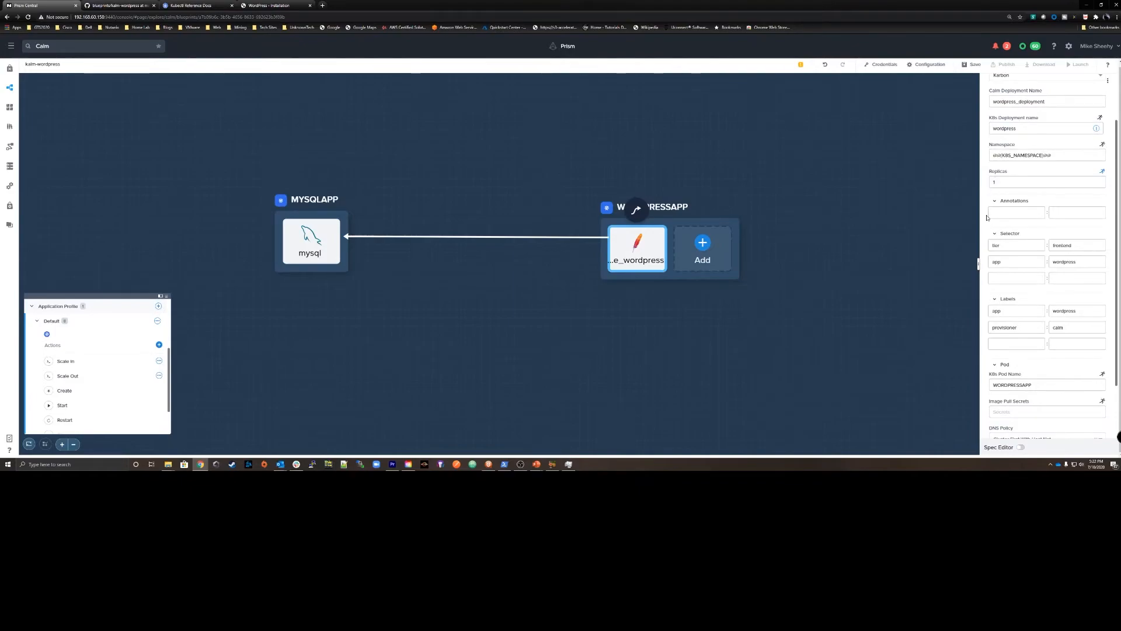
scroll(984, 227, "down", 4)
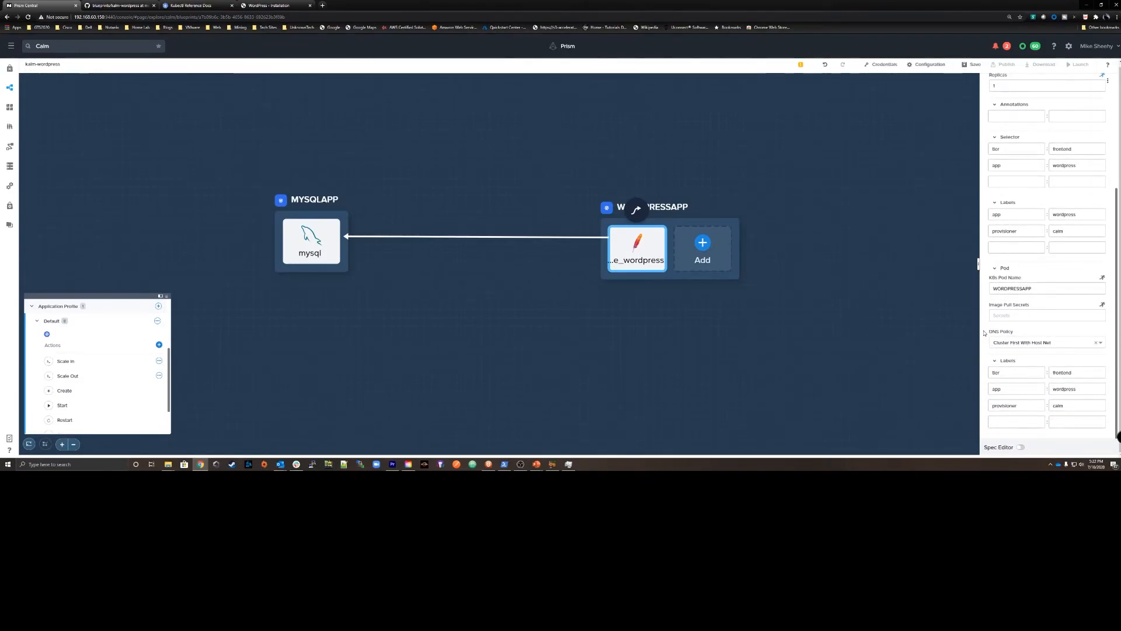
scroll(1050, 116, "up", 5)
Examine the apache_wordpress container's image and port settings, and the WORDPRESSAPP service's type, namespace, port list and labels.
left_click(1050, 117)
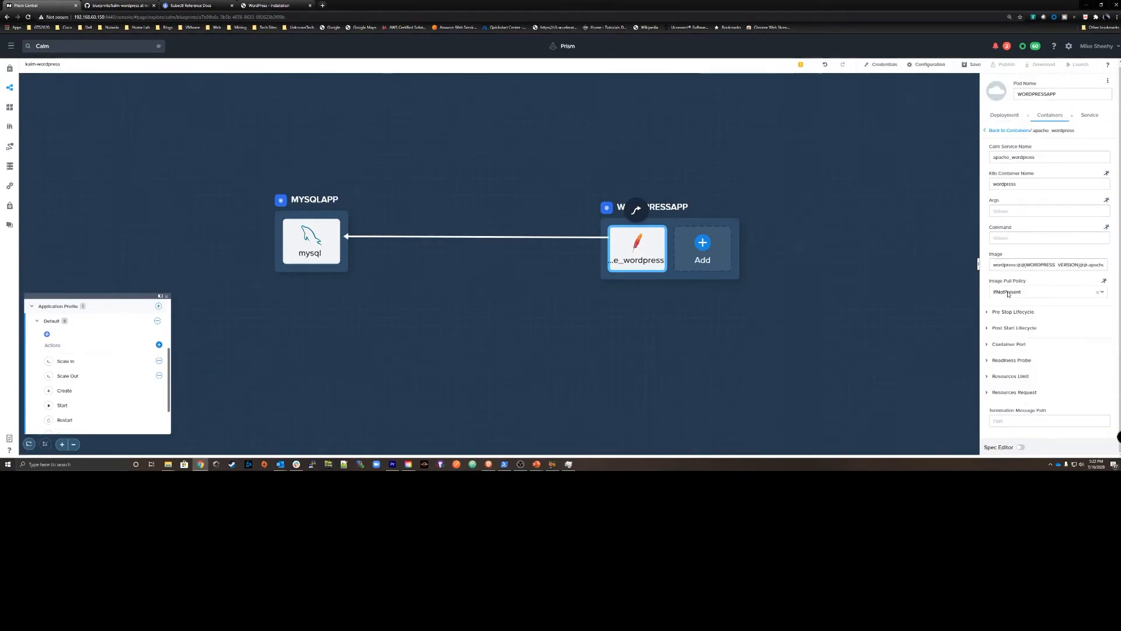
left_click(1009, 344)
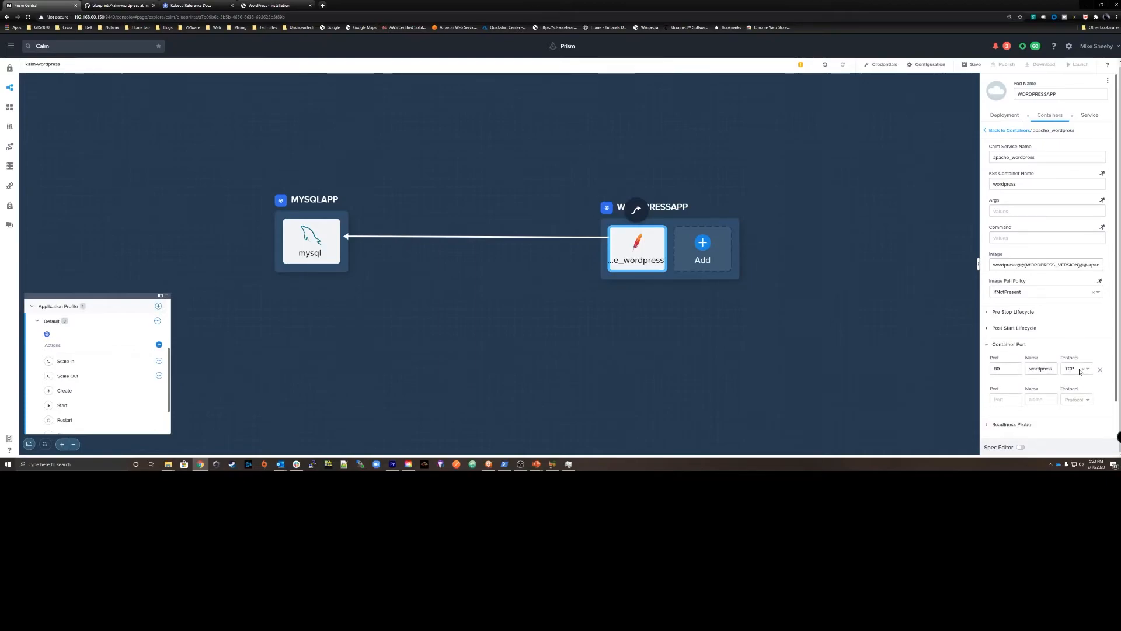
scroll(1103, 408, "down", 1)
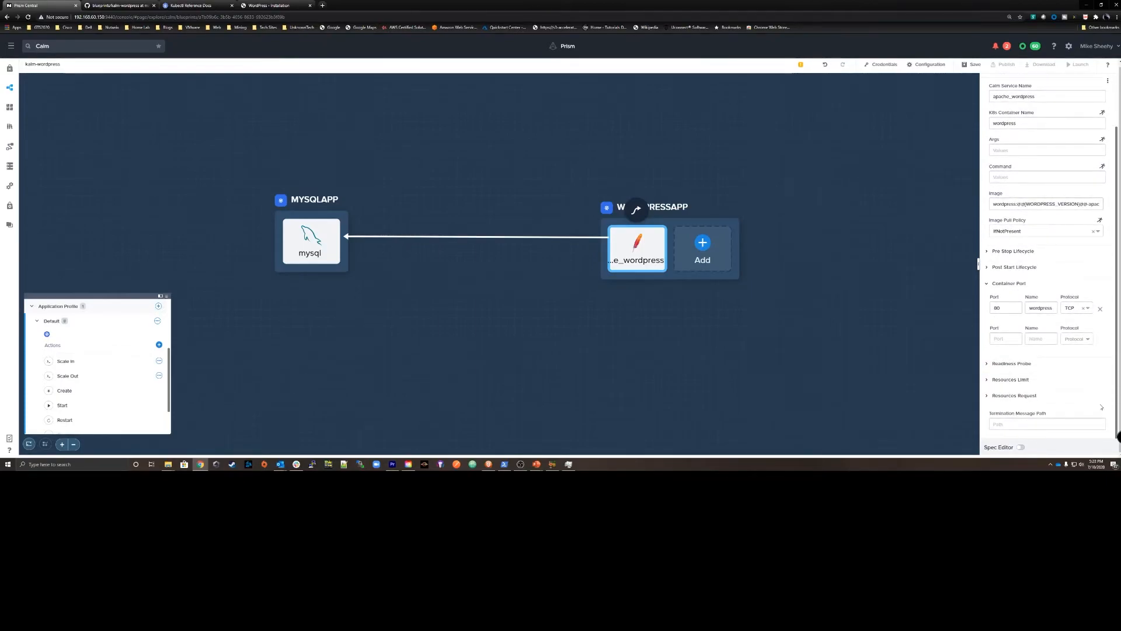
scroll(1087, 263, "up", 3)
left_click(1090, 115)
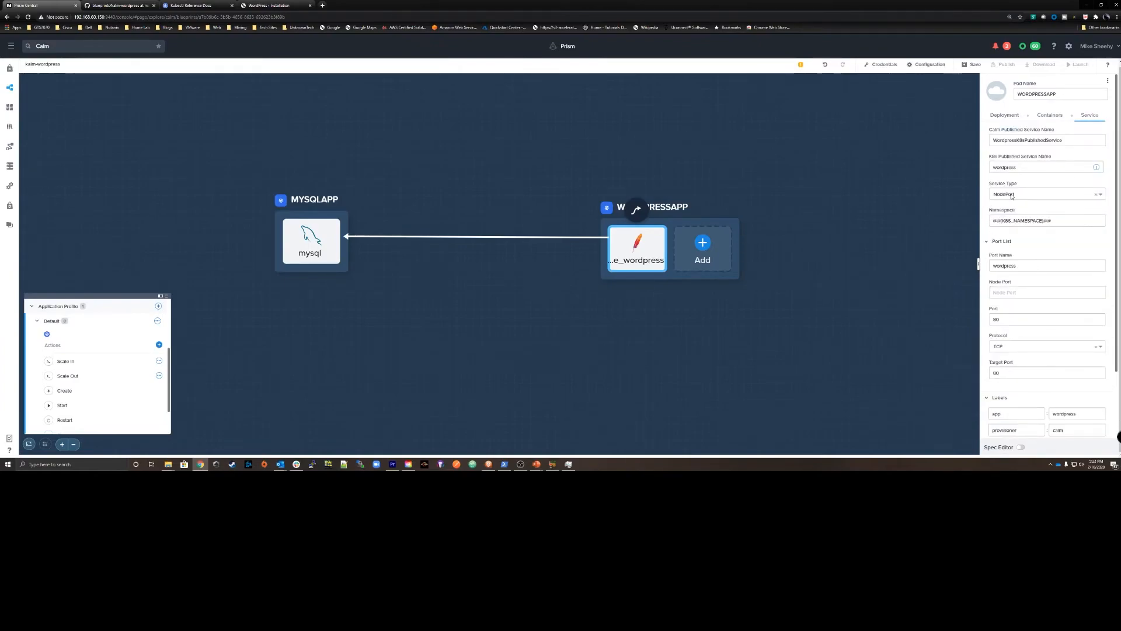
scroll(1000, 284, "down", 2)
scroll(999, 284, "up", 2)
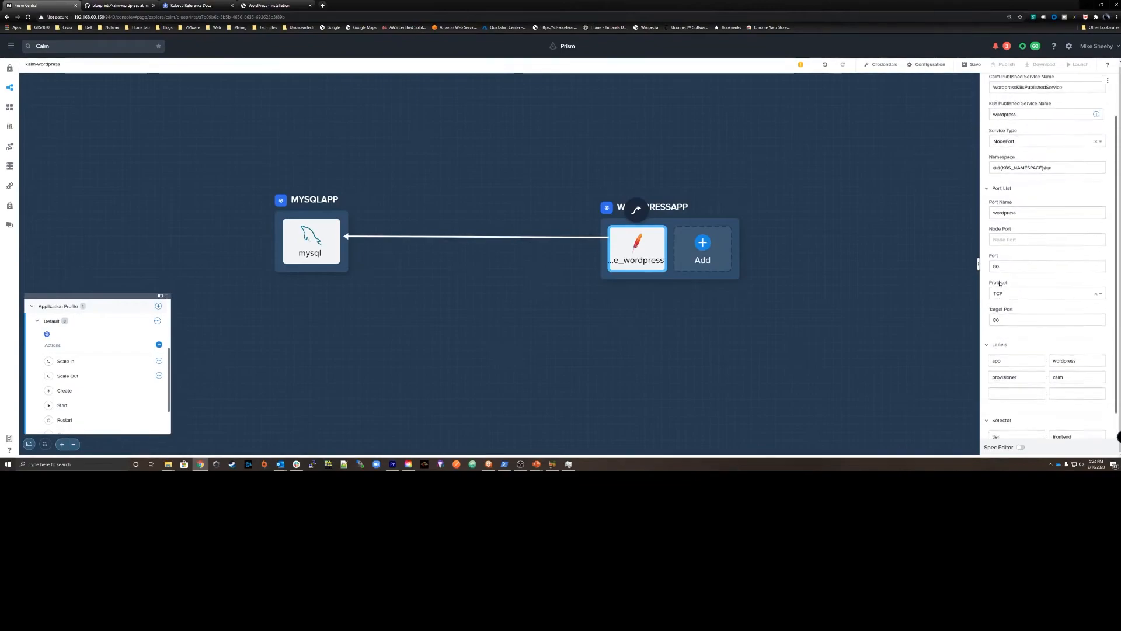
Save and launch the kalm-wordpress blueprint, name the application WP_K8s, enter the MySQL password, and create it.
left_click(970, 65)
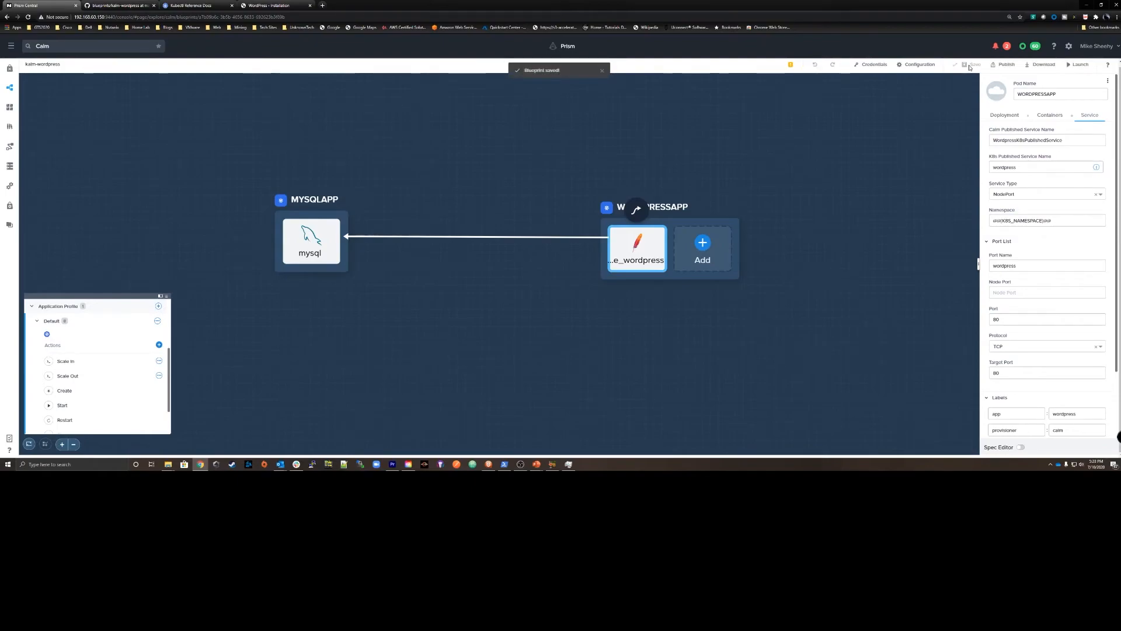
left_click(1078, 64)
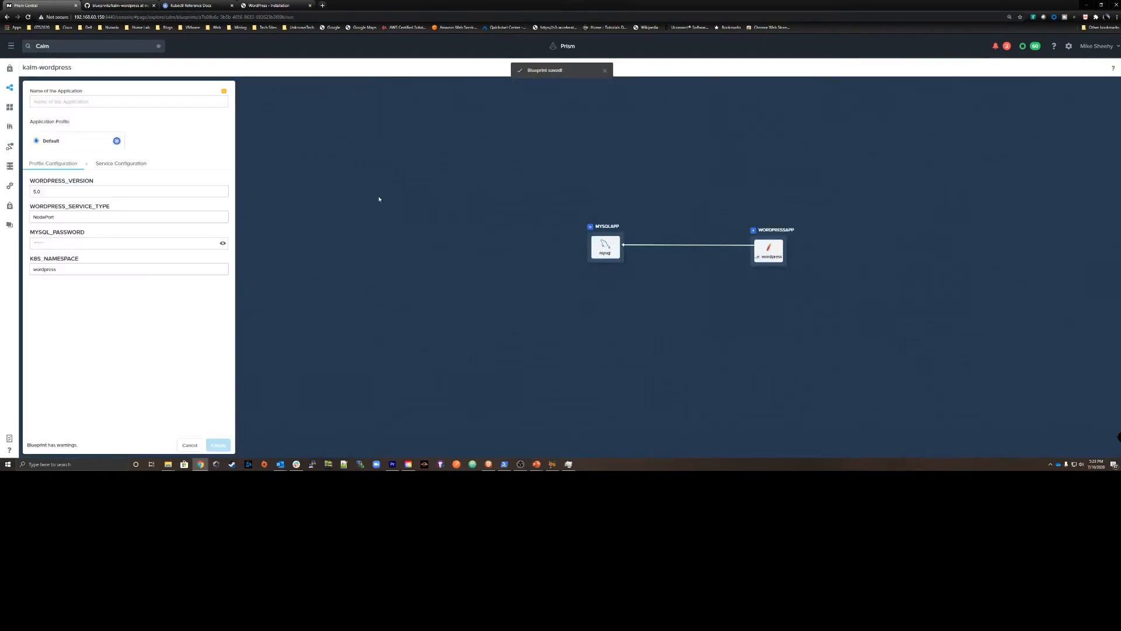
left_click(46, 101)
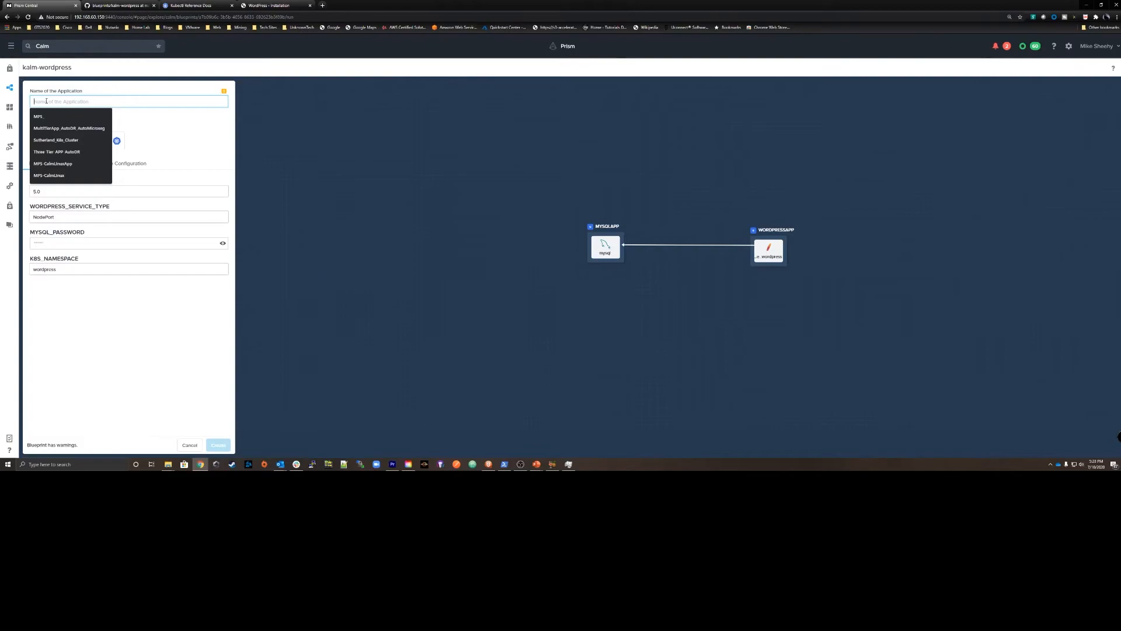
type("wP")
left_click(43, 117)
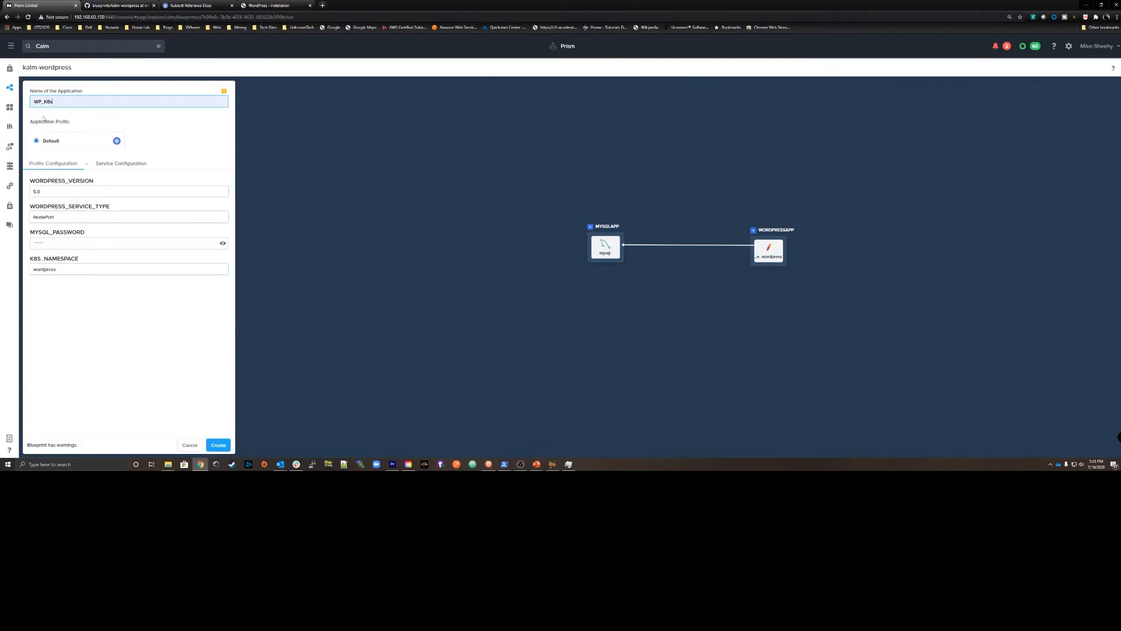
left_click(52, 246)
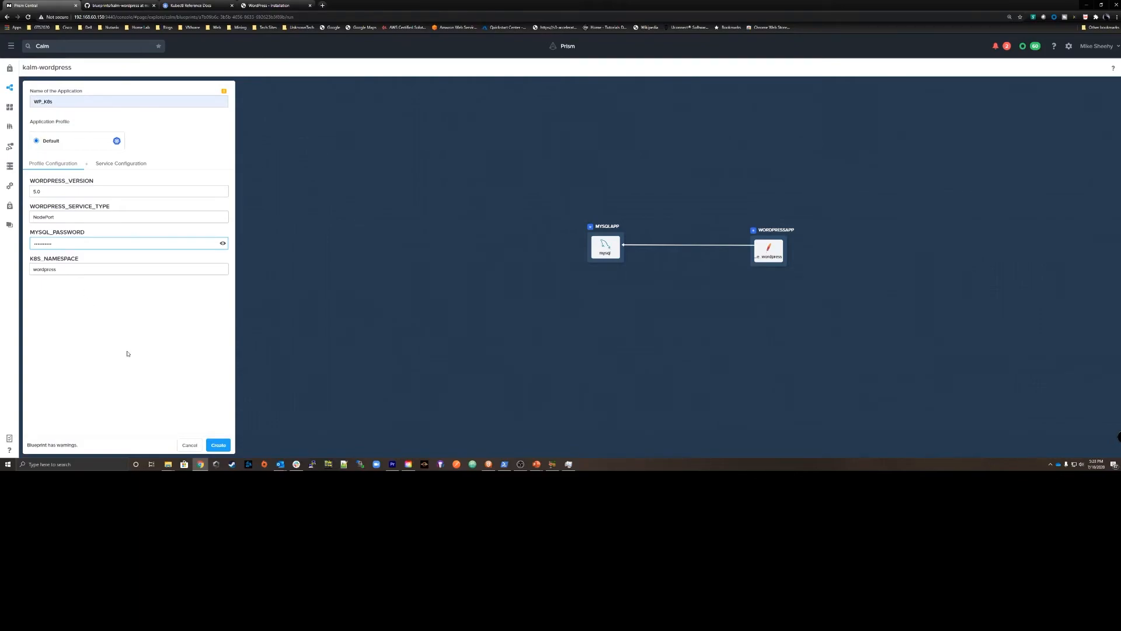
left_click(218, 445)
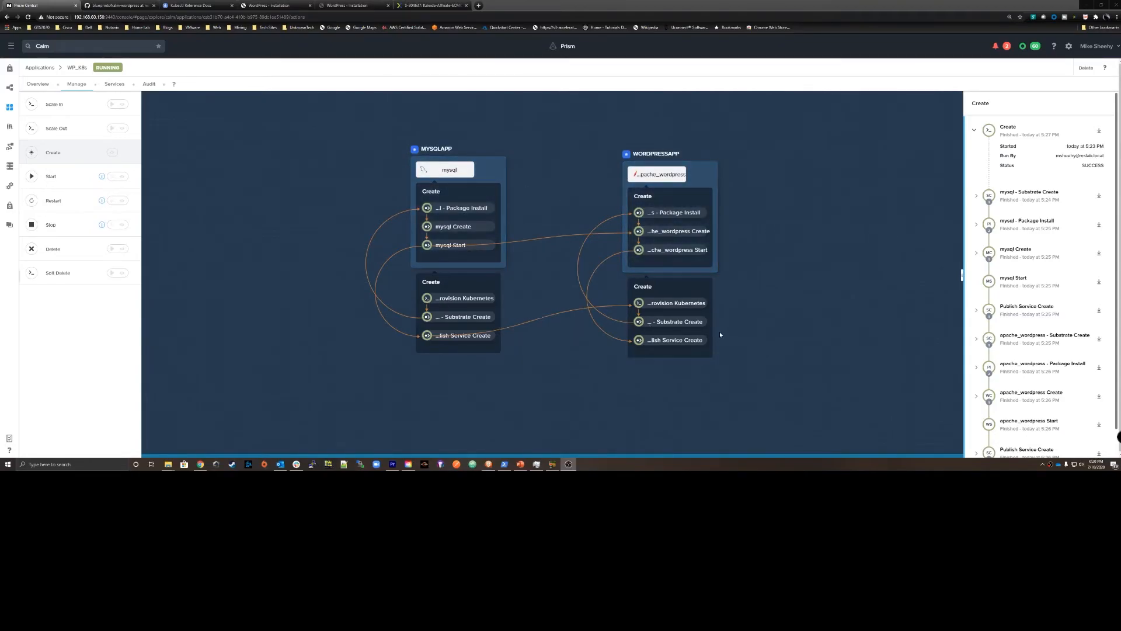
Examine the WP_K8s application's running services, including the WORDPRESSAPP pod's published service, deployment details and host IP.
left_click(115, 84)
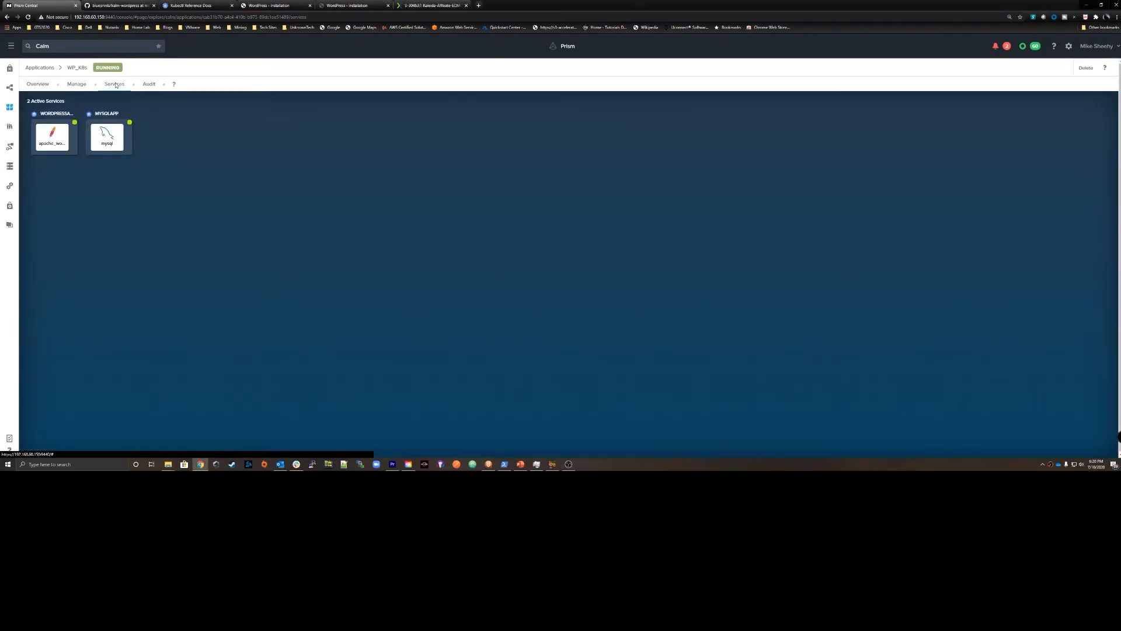
left_click(67, 133)
left_click(114, 138)
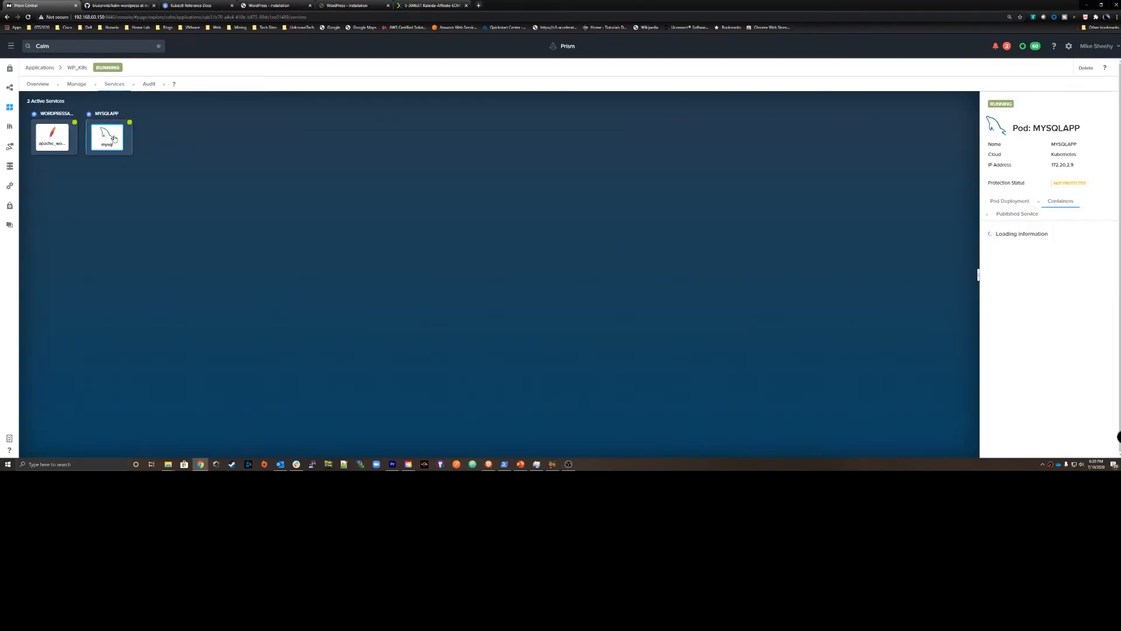
left_click(56, 136)
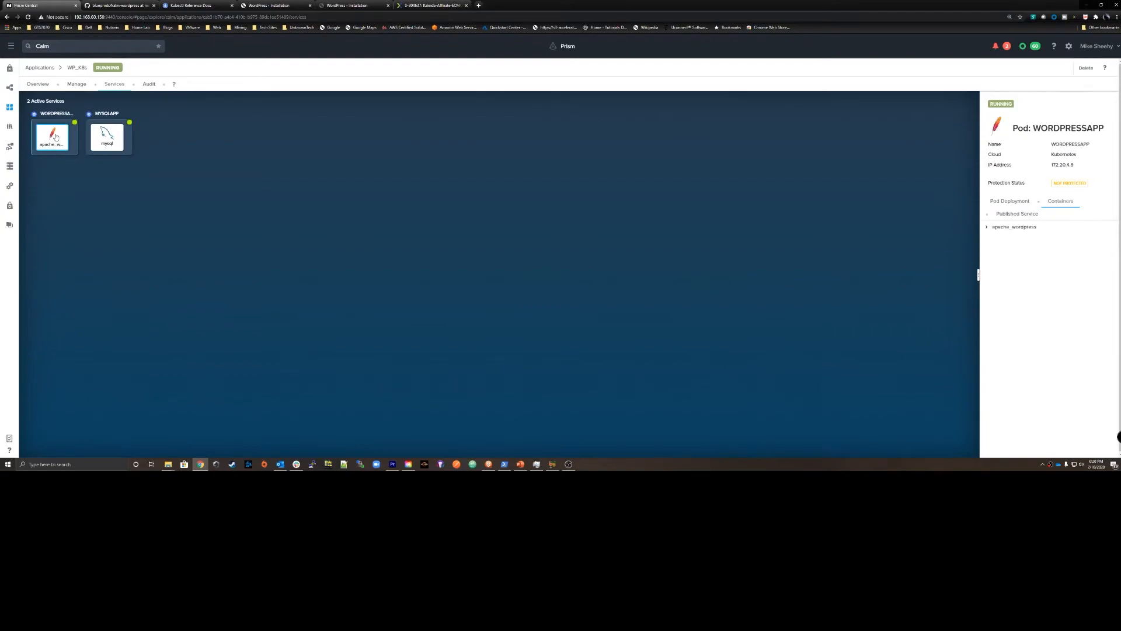
left_click(1014, 201)
left_click(1016, 215)
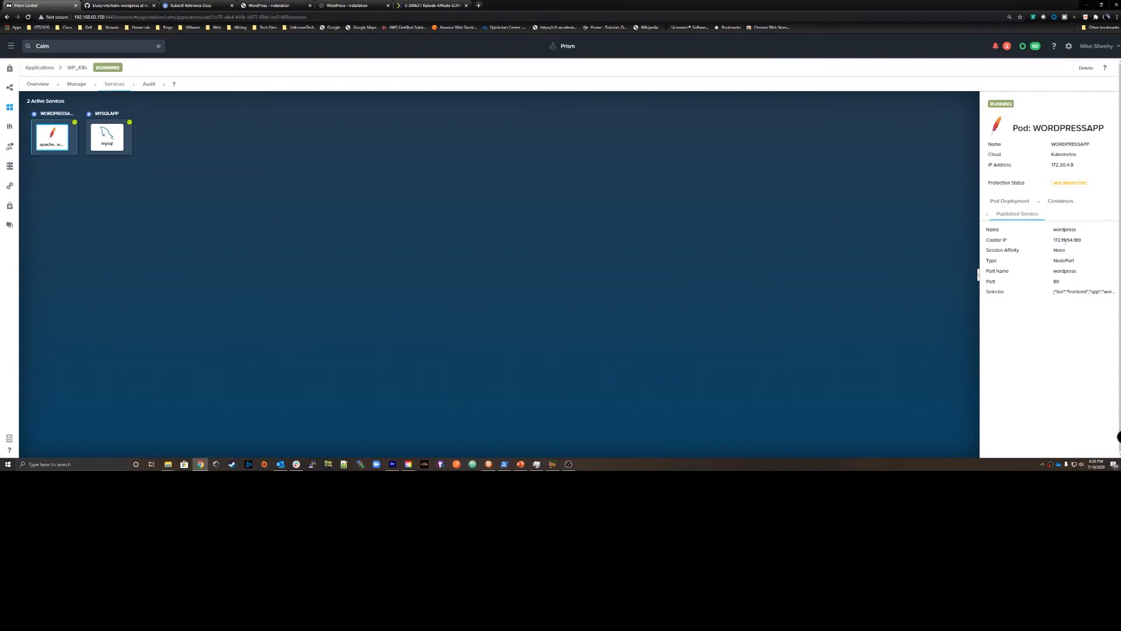
left_click(1010, 201)
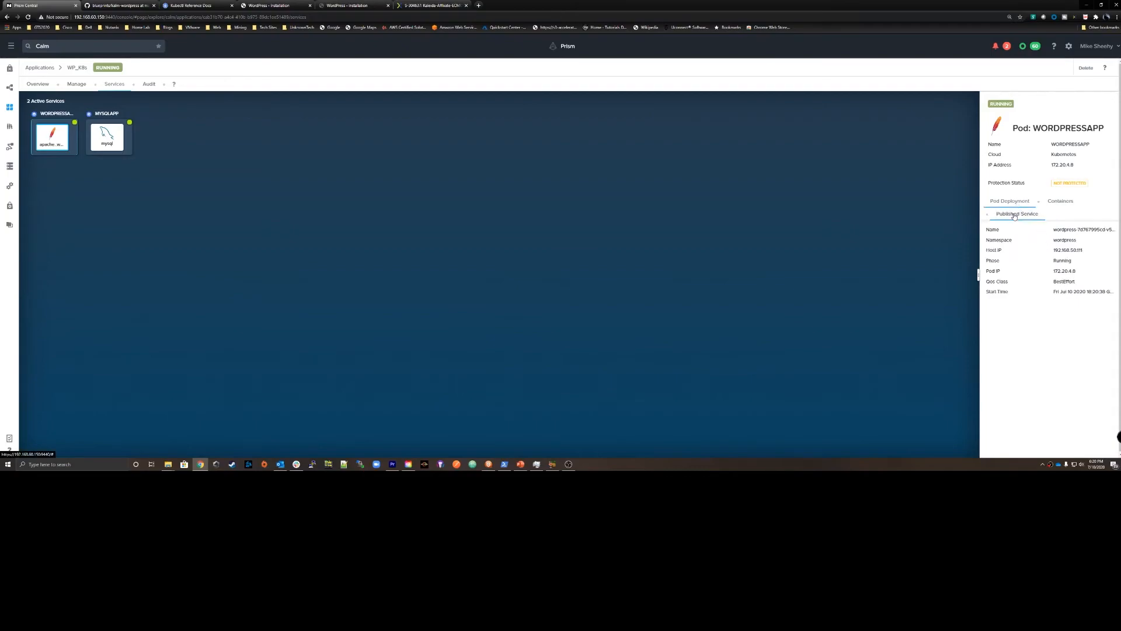
double_click(1081, 250)
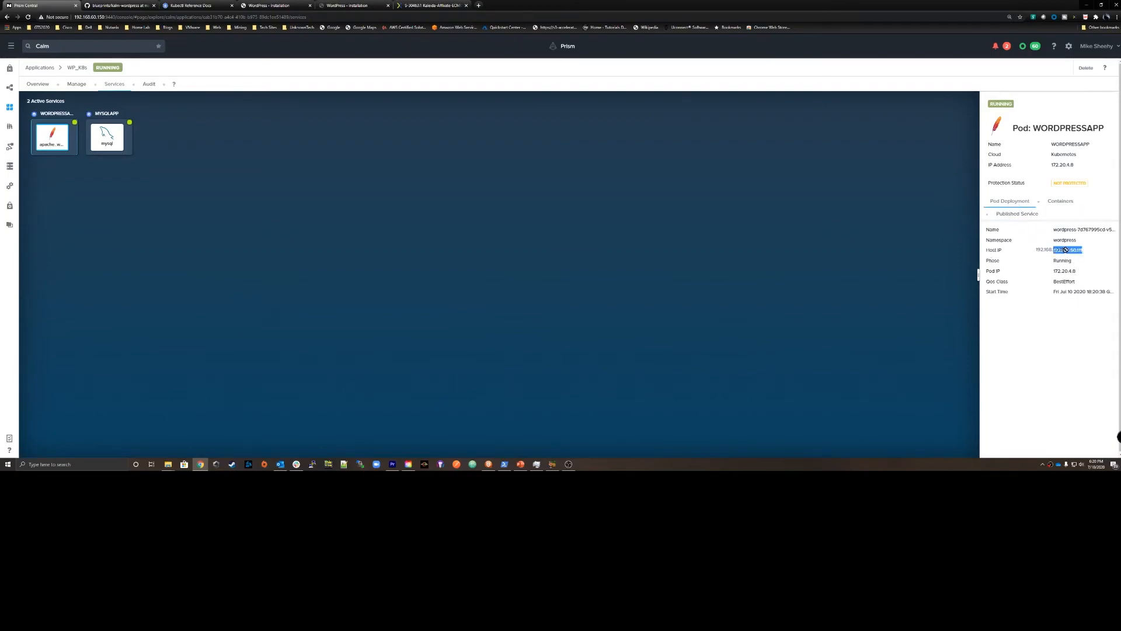
left_click(1084, 251)
double_click(1065, 250)
left_click(308, 172)
Switch to PowerShell and rerun the kubectl command that gets the pods across all namespaces of the Final-Order cluster.
left_click(504, 464)
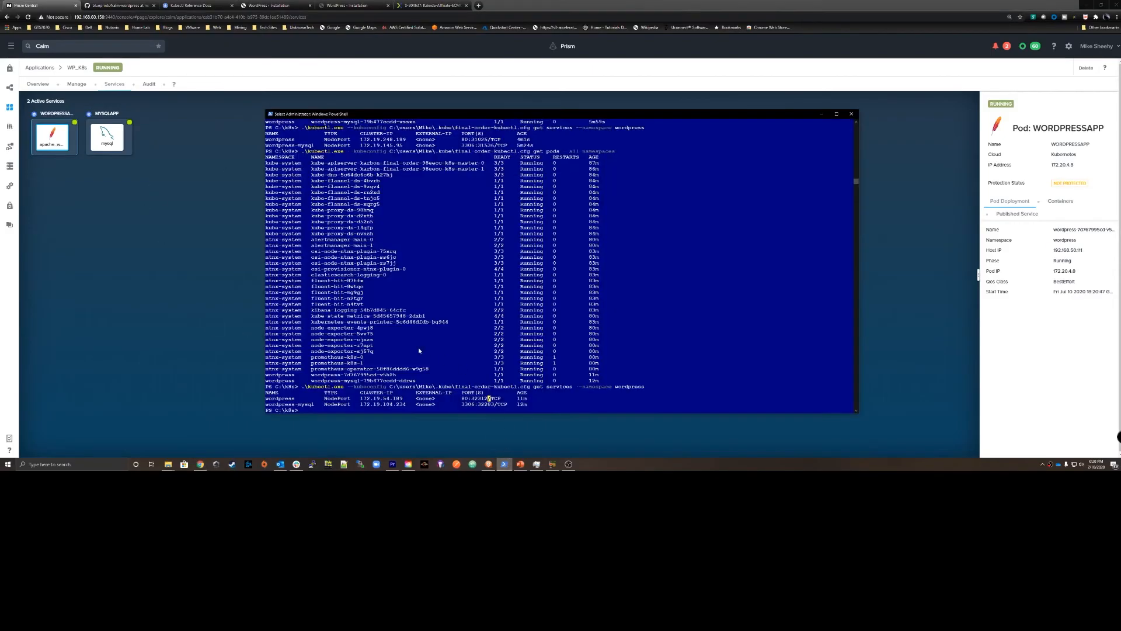
left_click(403, 347)
key("Up")
key("Up")
key("Return")
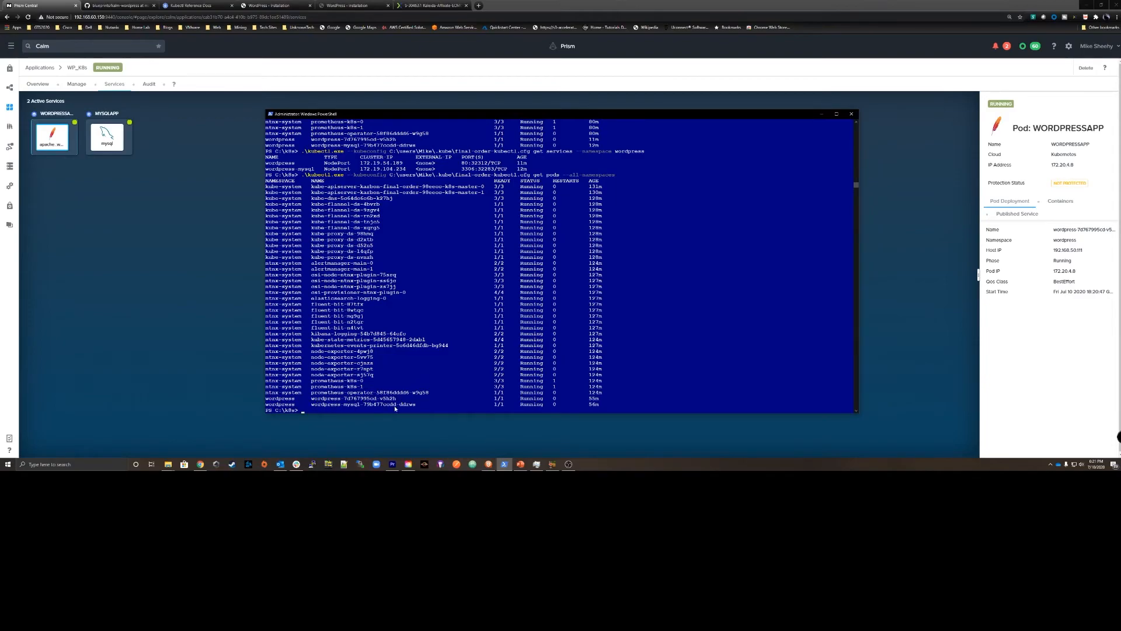
Rerun the kubectl command that gets the services in the wordpress namespace.
left_click(323, 382)
key("Up")
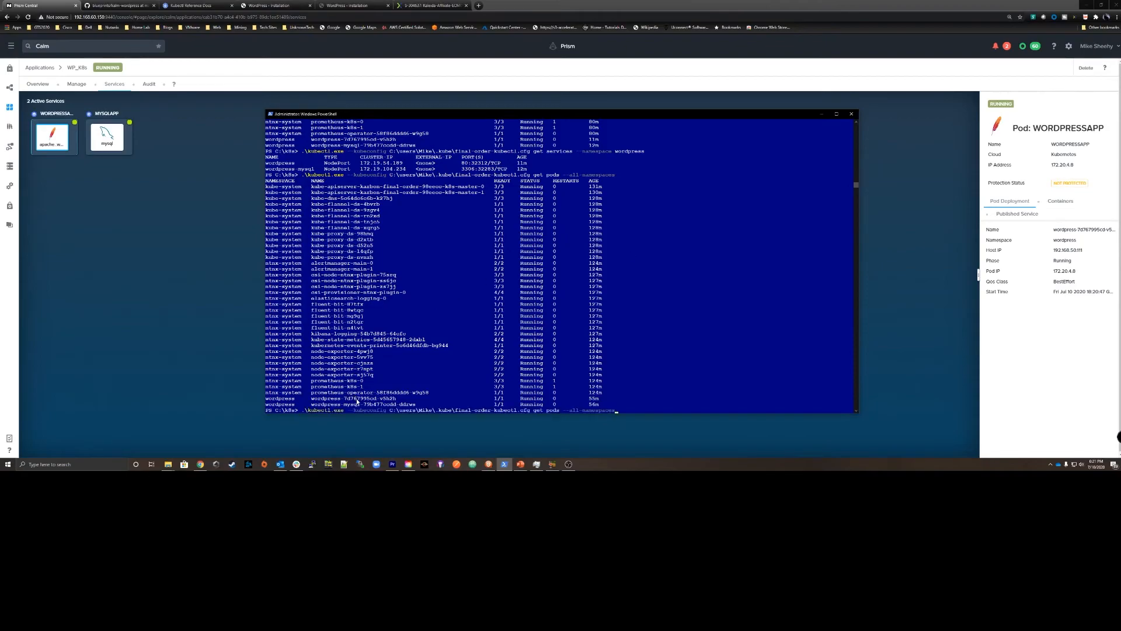
key("Up")
key("Return")
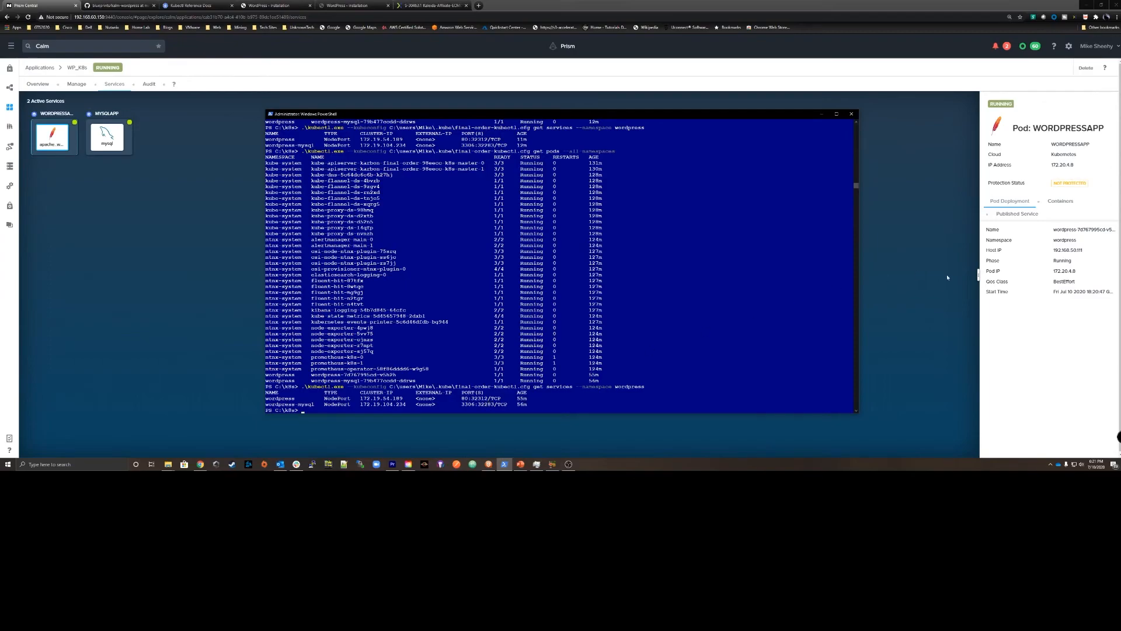
Copy the WORDPRESSAPP pod's host IP, open the site at 192.168.50.111:32312 in a new tab, and continue the WordPress installation in English (United States).
double_click(1075, 250)
right_click(1067, 250)
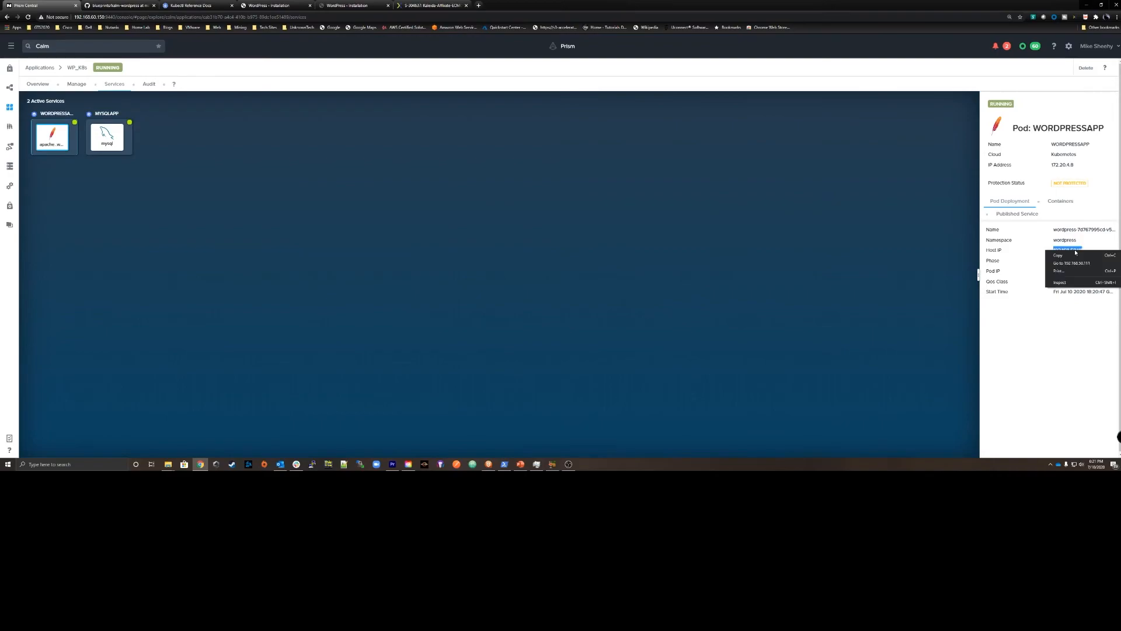
left_click(1068, 257)
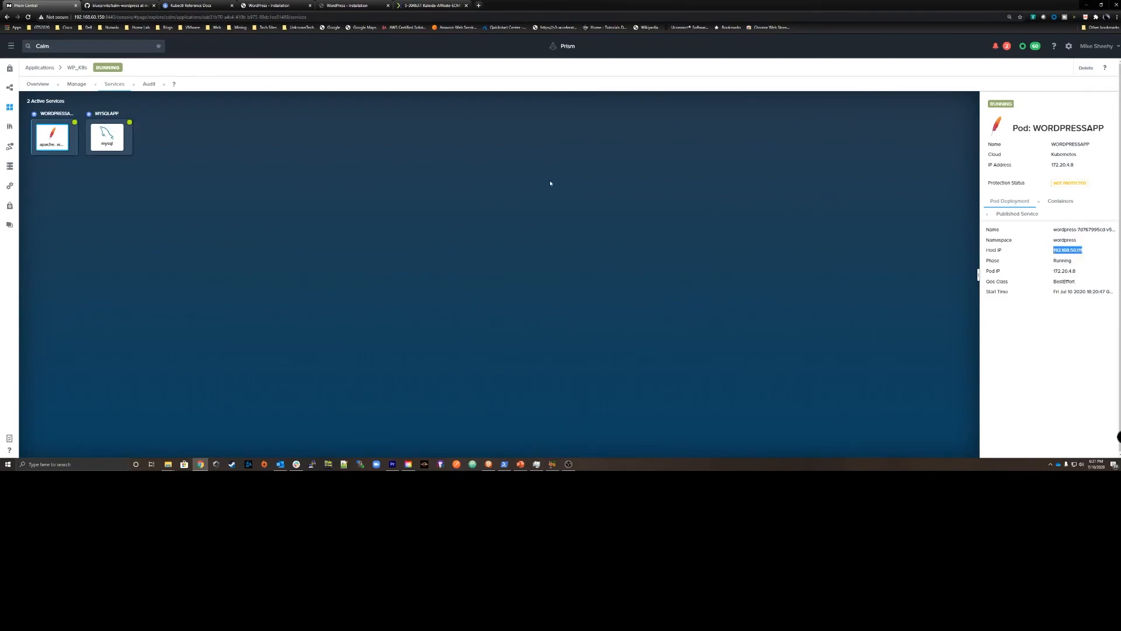
left_click(478, 6)
right_click(252, 16)
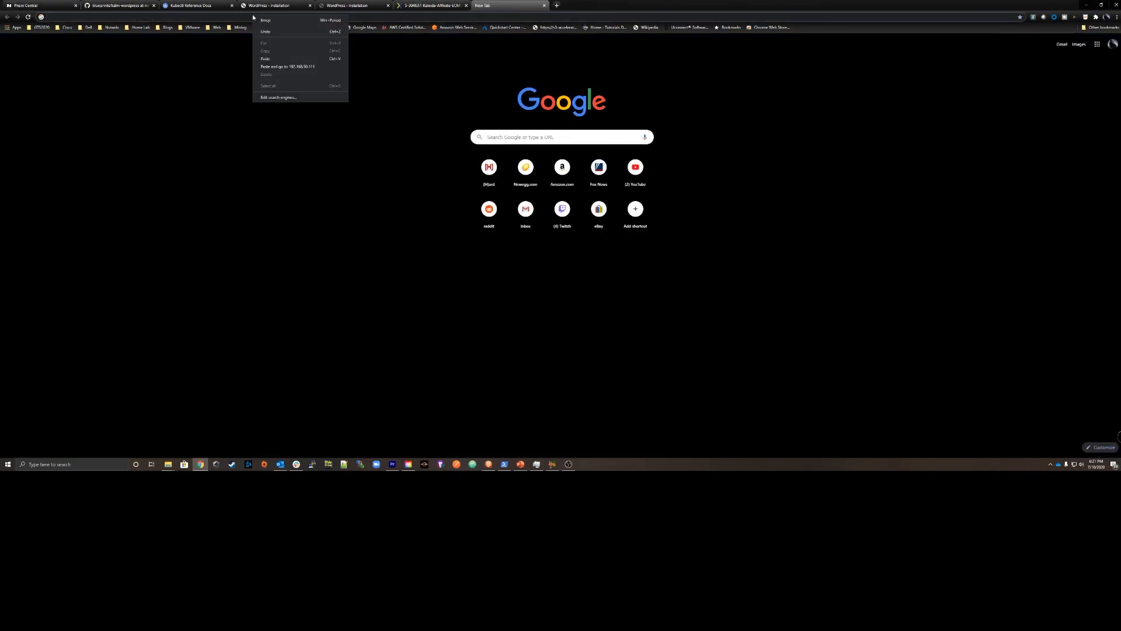
left_click(271, 58)
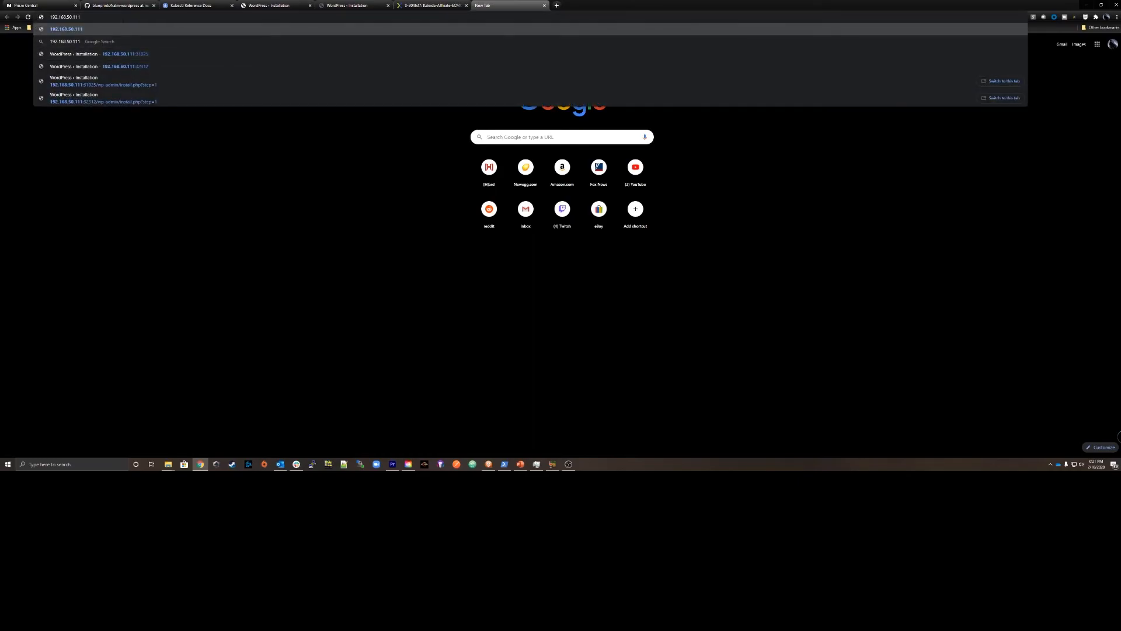
left_click(138, 66)
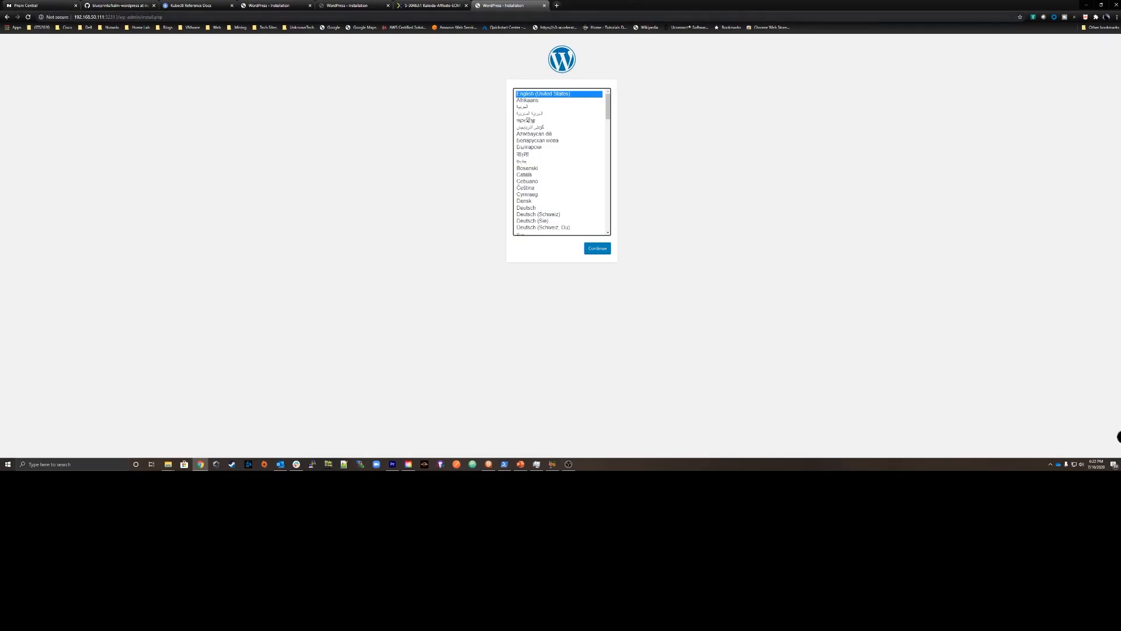
left_click(598, 250)
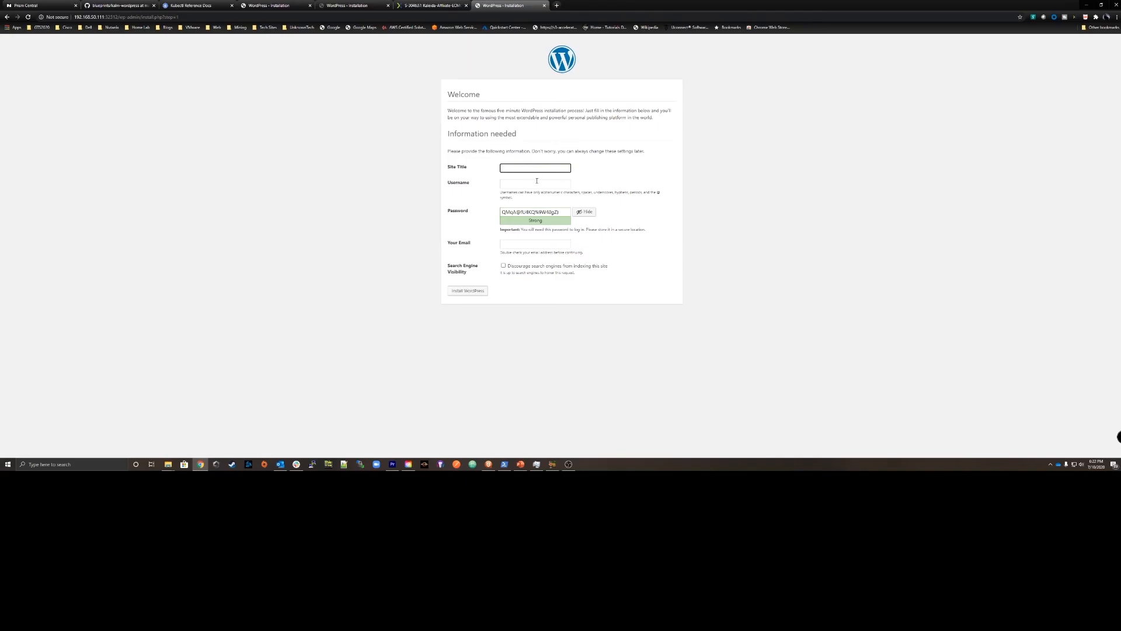
Return to the WP_K8s application in Prism Central and open its management actions.
left_click(301, 107)
left_click(200, 464)
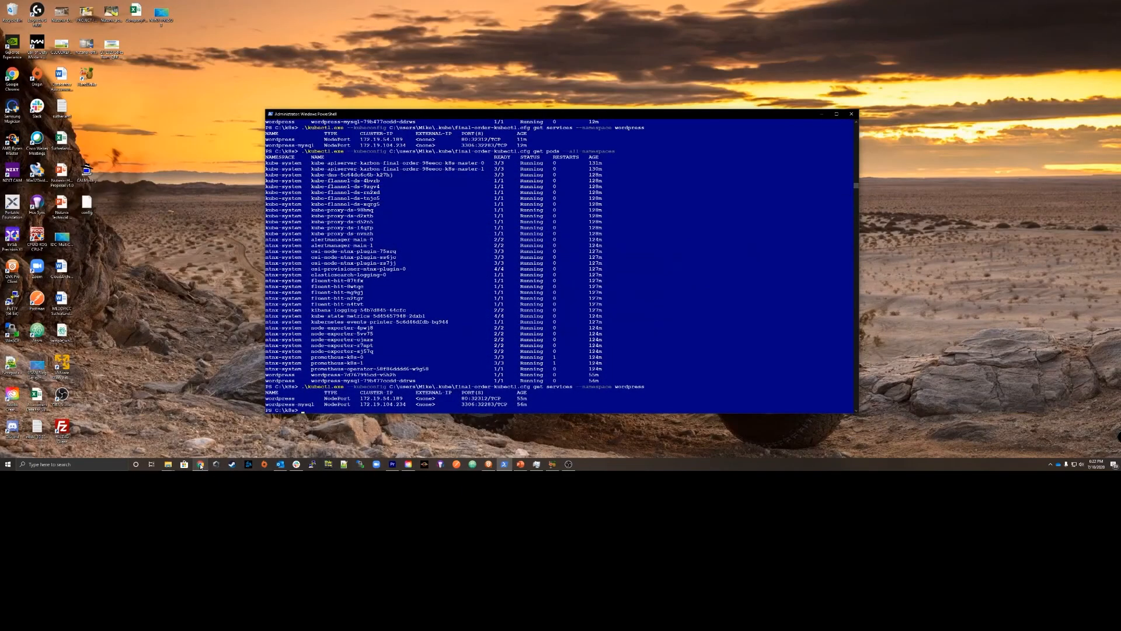
left_click(200, 463)
left_click(41, 6)
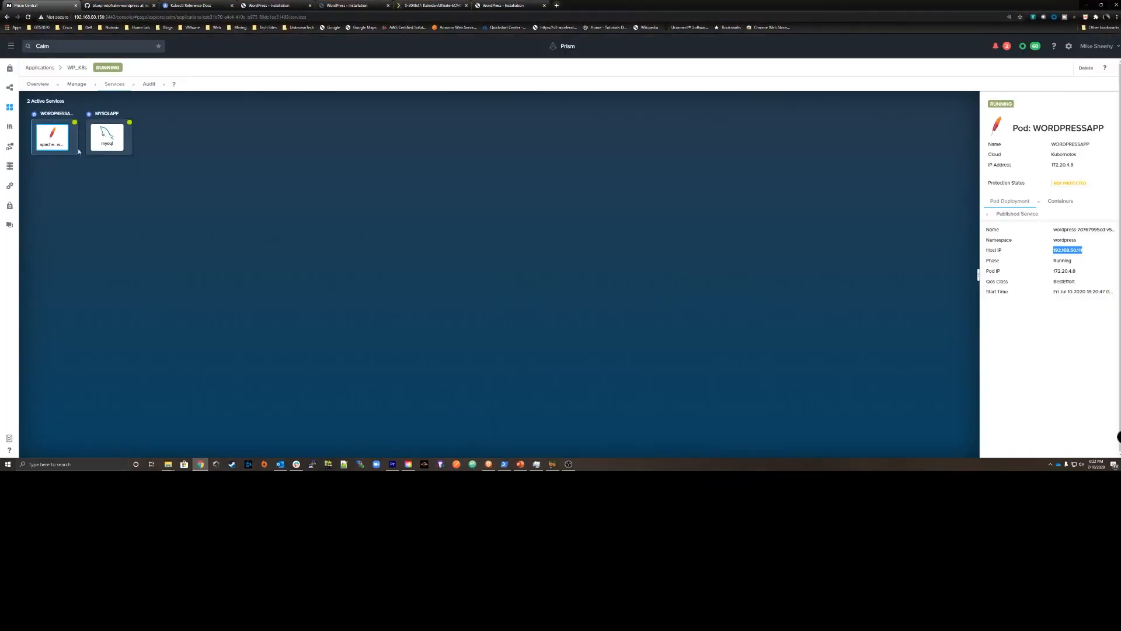
left_click(77, 84)
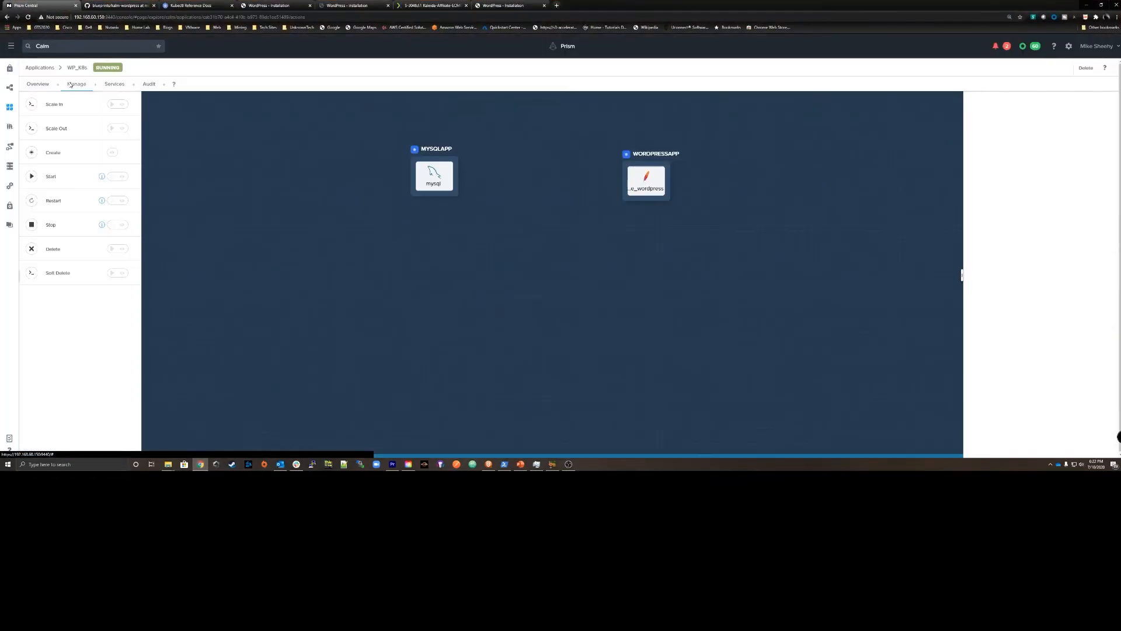